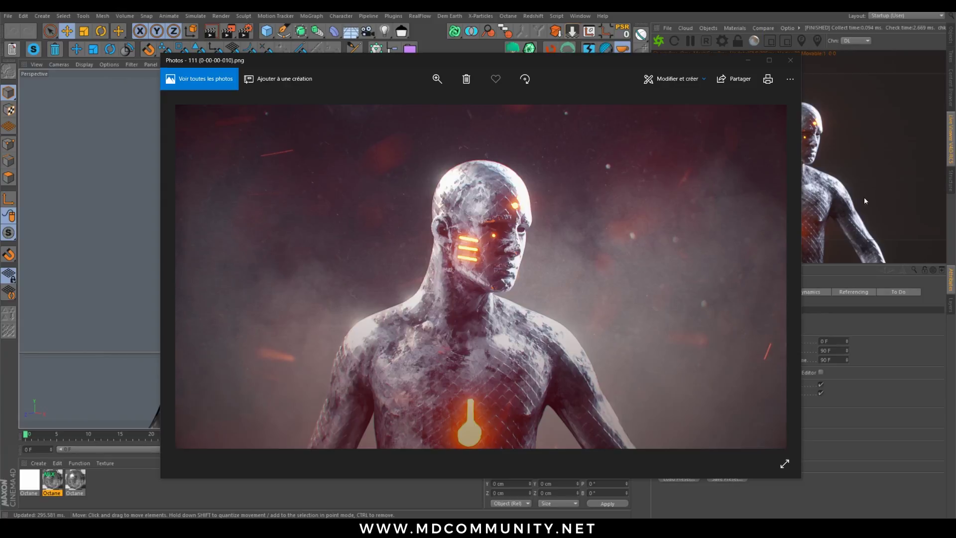
# Browse the 120 Industrial Zbrush Alphas folder and preview the ZBRUSHALPHAS3.jpg image.
pyautogui.moveTo(955, 62); pyautogui.dragTo(438, 73)
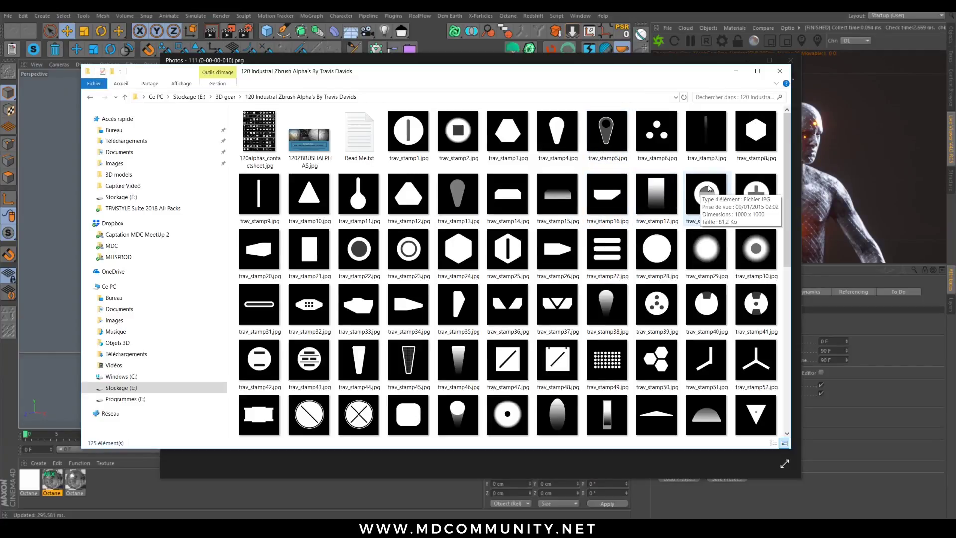
pyautogui.scroll(-6, 752, 288)
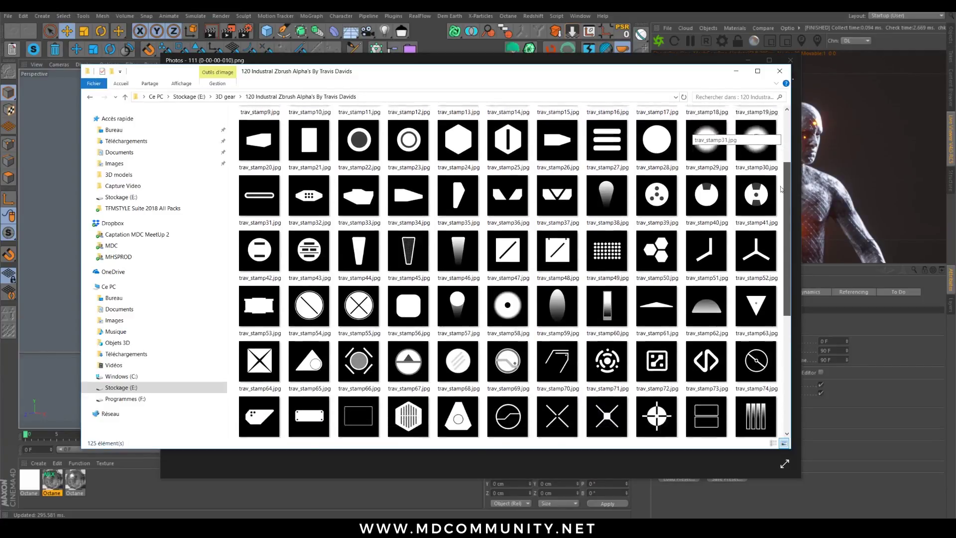
pyautogui.scroll(-2, 752, 288)
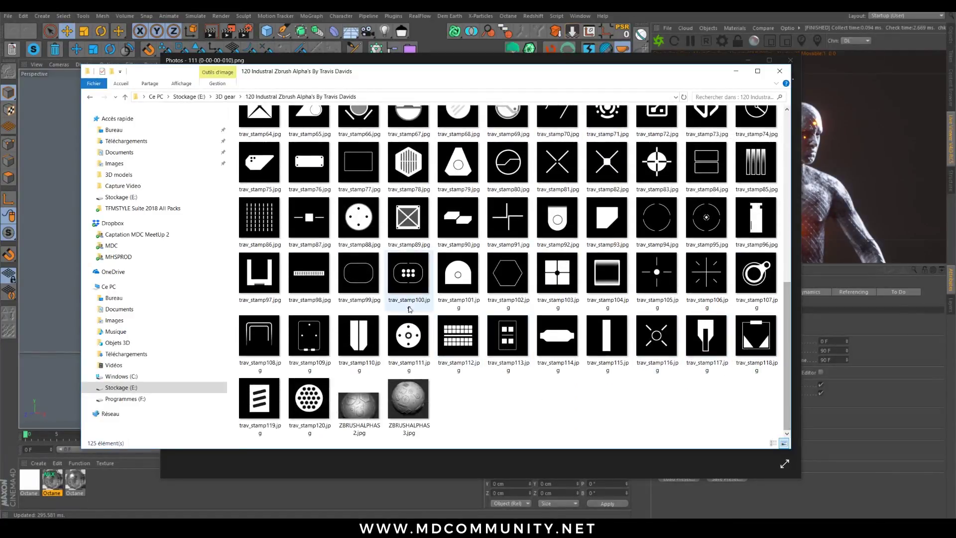
pyautogui.doubleClick(398, 400)
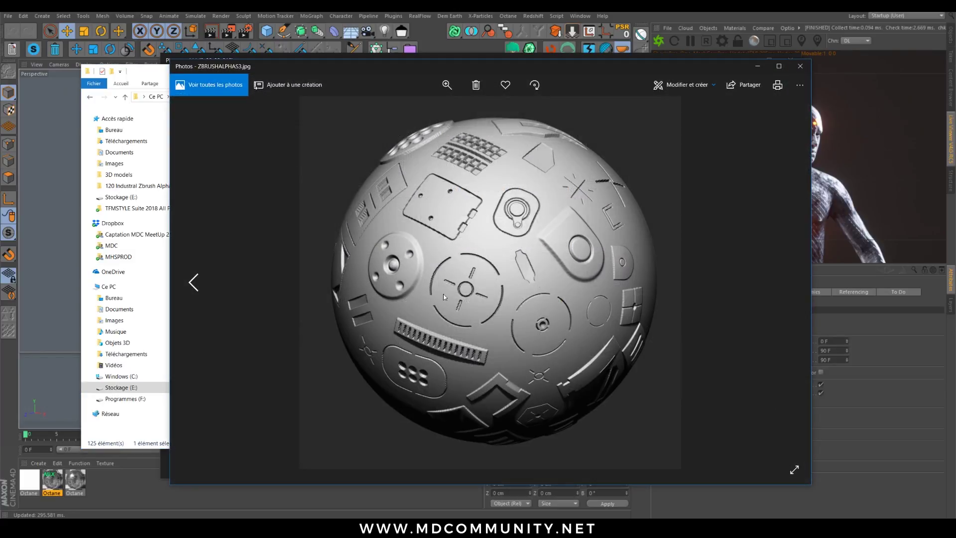
pyautogui.click(800, 65)
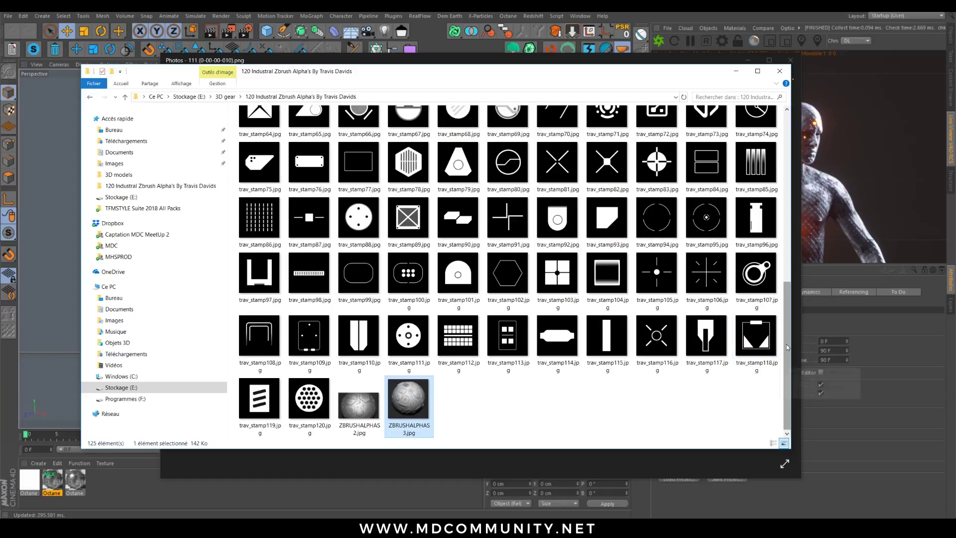
# Preview the 120ZBRUSHALPHAS.jpg cover image and bring back the finished render for a look before minimizing it.
pyautogui.moveTo(787, 318); pyautogui.dragTo(793, 149)
pyautogui.doubleClick(309, 138)
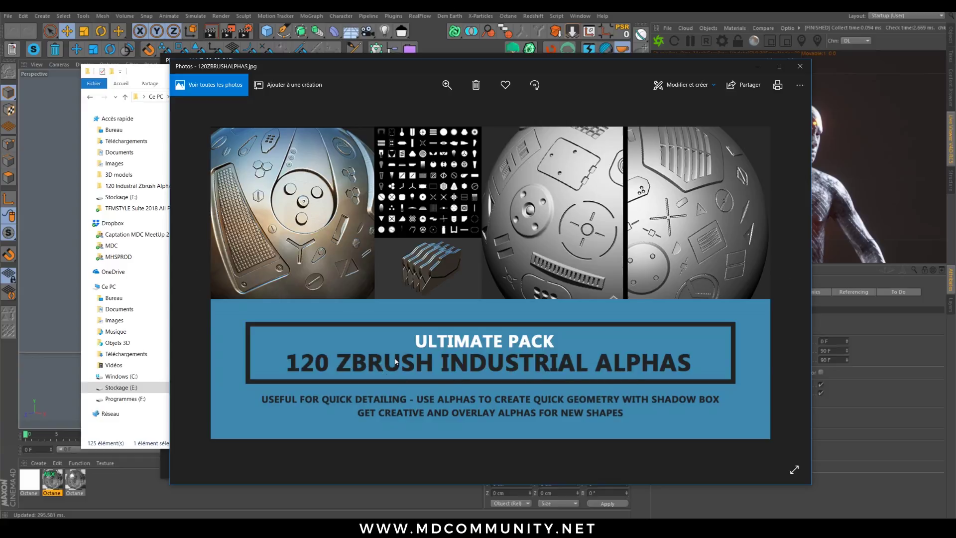
pyautogui.click(799, 65)
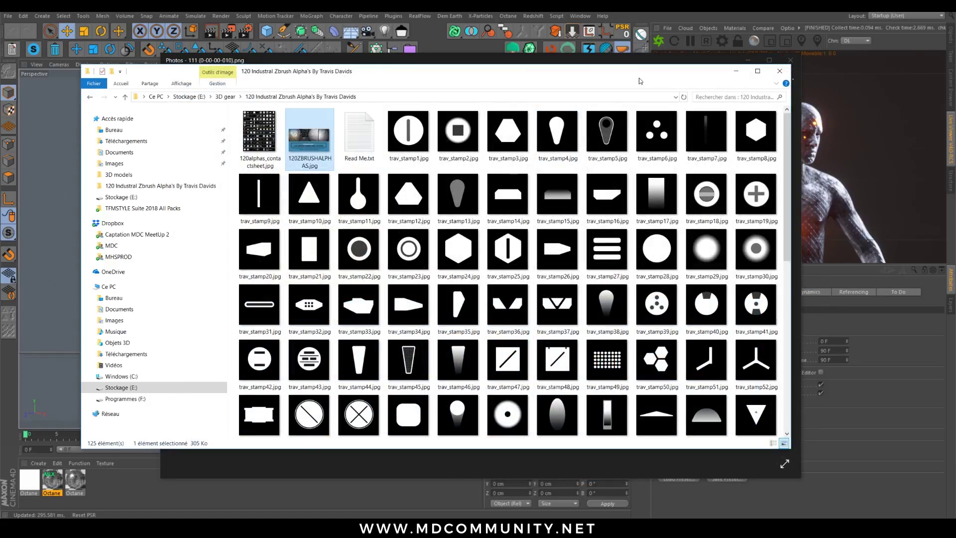
pyautogui.click(618, 61)
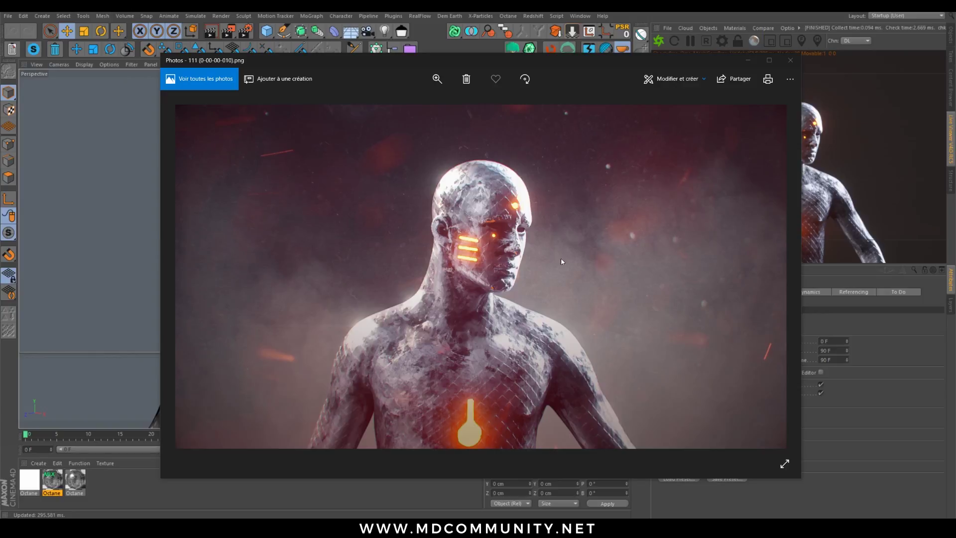
pyautogui.click(747, 60)
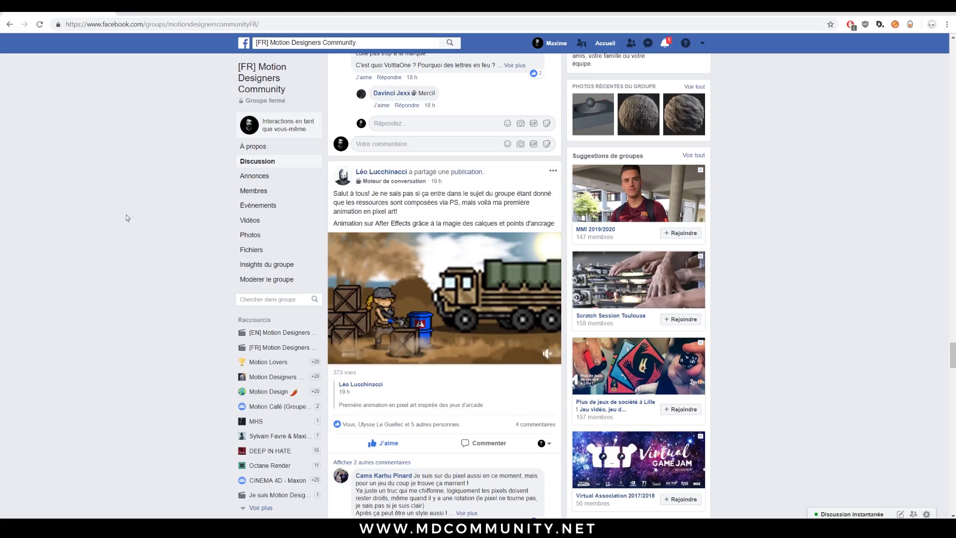
# Switch to the browser and look through the discussion feed of the [FR] Motion Designers Community Facebook group.
pyautogui.scroll(-20, 502, 284)
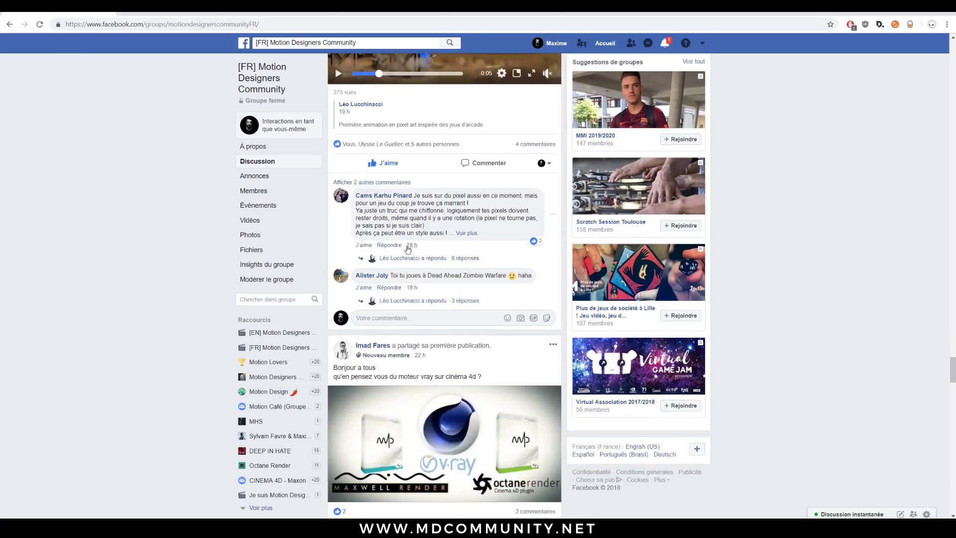
pyautogui.scroll(-5, 194, 229)
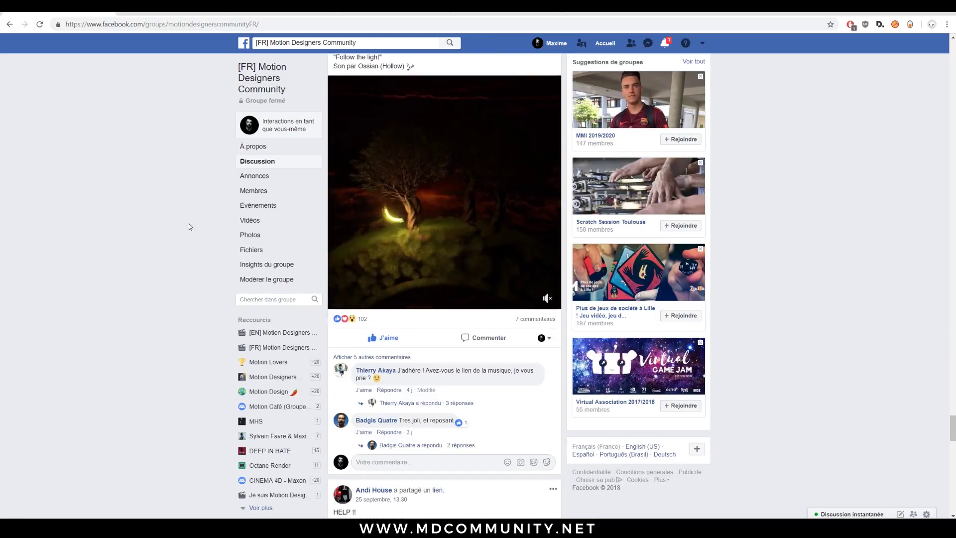
pyautogui.scroll(-5, 196, 192)
pyautogui.scroll(-15, 196, 192)
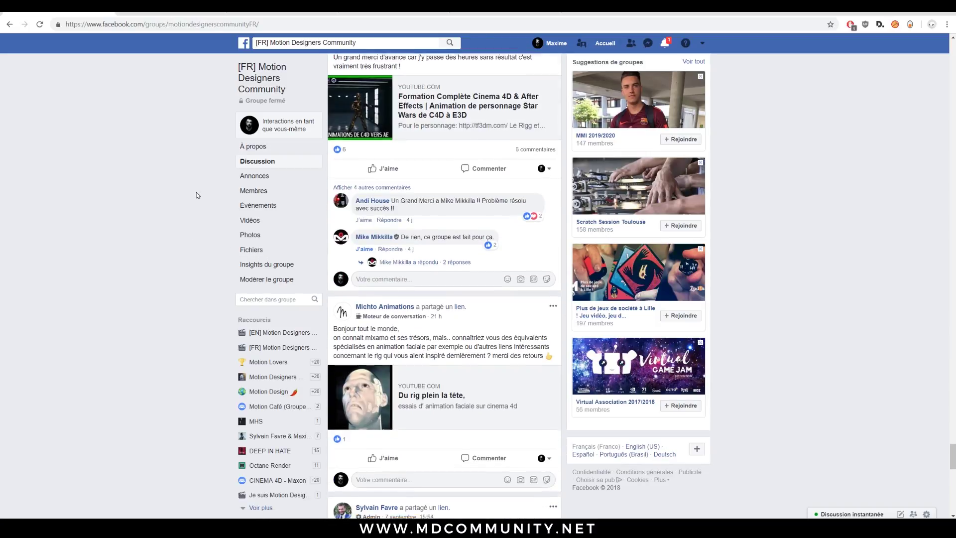
pyautogui.scroll(-15, 196, 196)
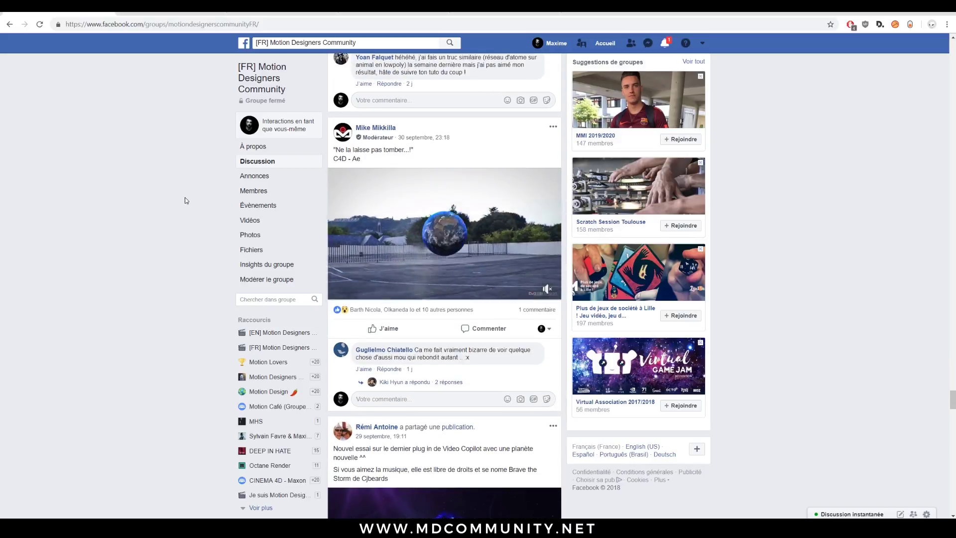
pyautogui.scroll(-13, 187, 201)
pyautogui.scroll(-5, 190, 198)
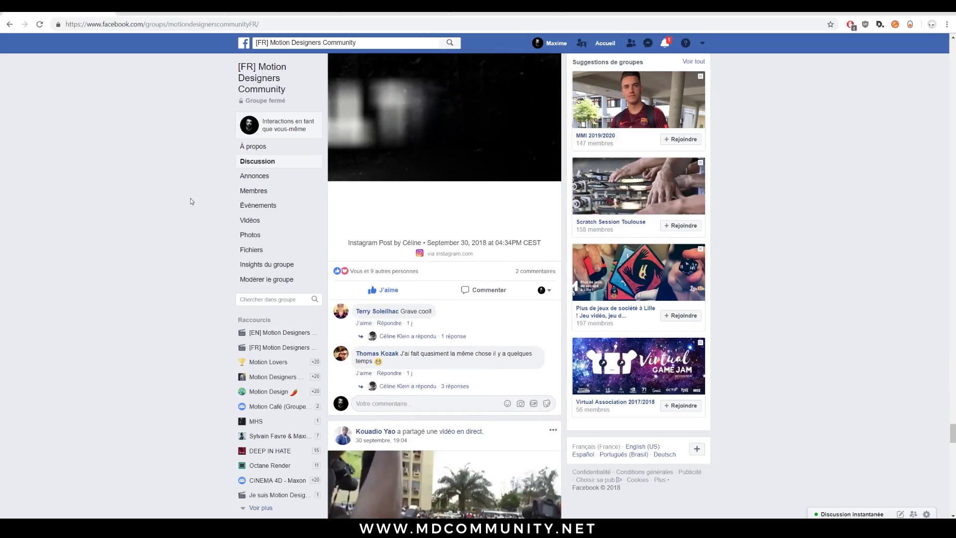
# View the mhsprod Instagram profile and browse the posts on the Motion Designers Community Facebook page.
pyautogui.click(162, 14)
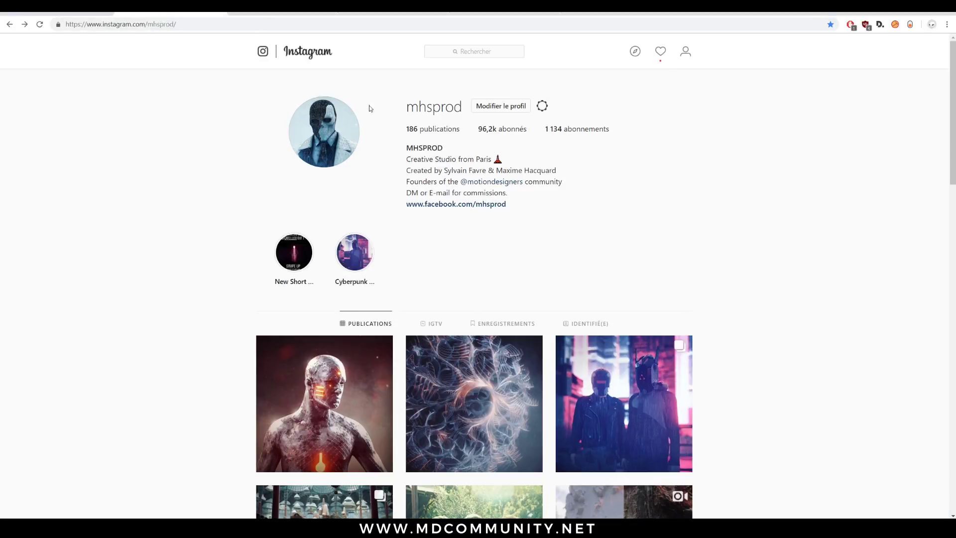
pyautogui.click(292, 13)
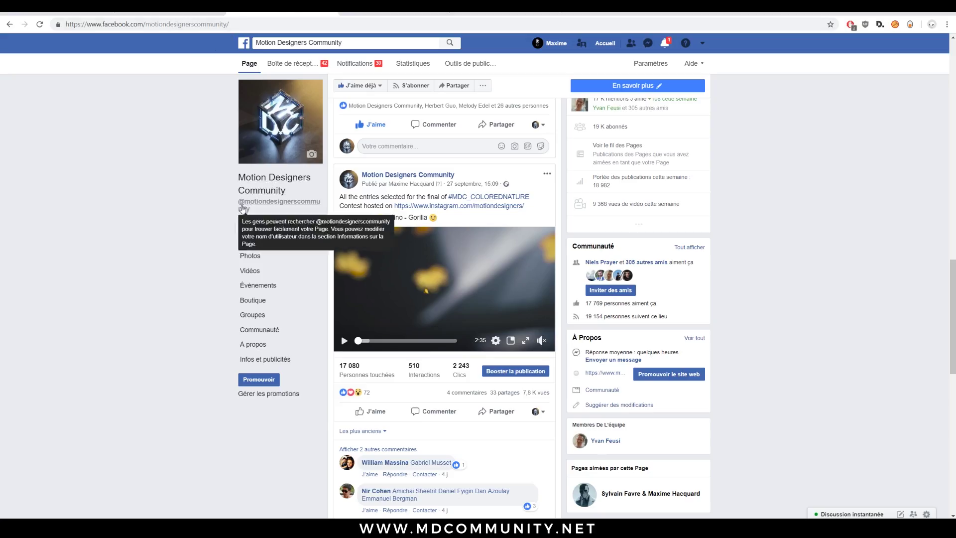
pyautogui.scroll(5, 217, 208)
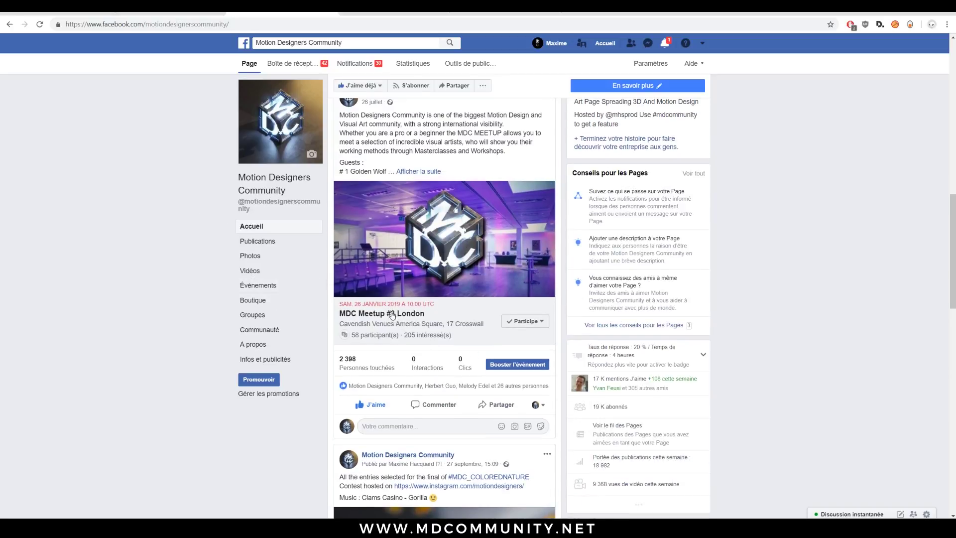
pyautogui.scroll(-1, 88, 218)
pyautogui.scroll(-10, 88, 218)
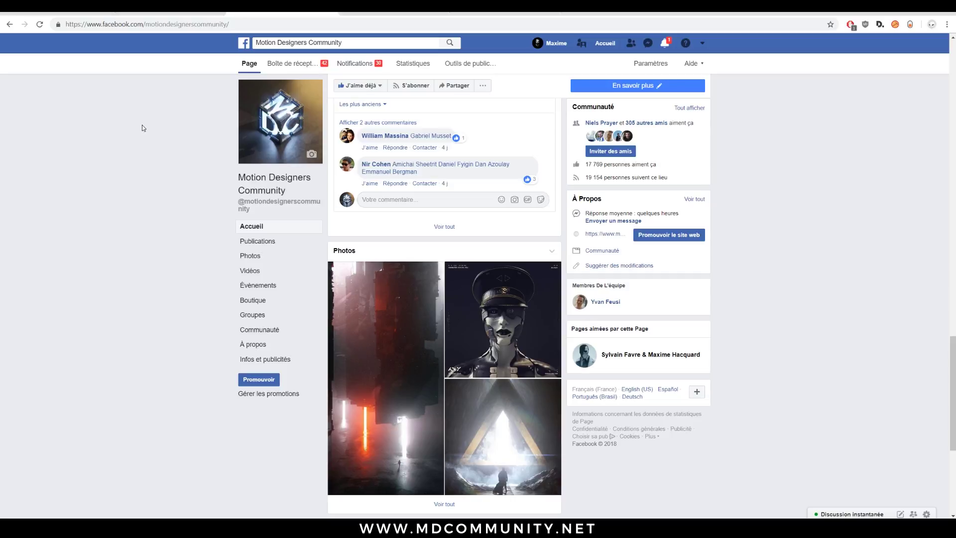
# On the MDCommunity website, find 120 Industrial Alphas among the shop's Travis Davids products and open its purchase page.
pyautogui.click(371, 8)
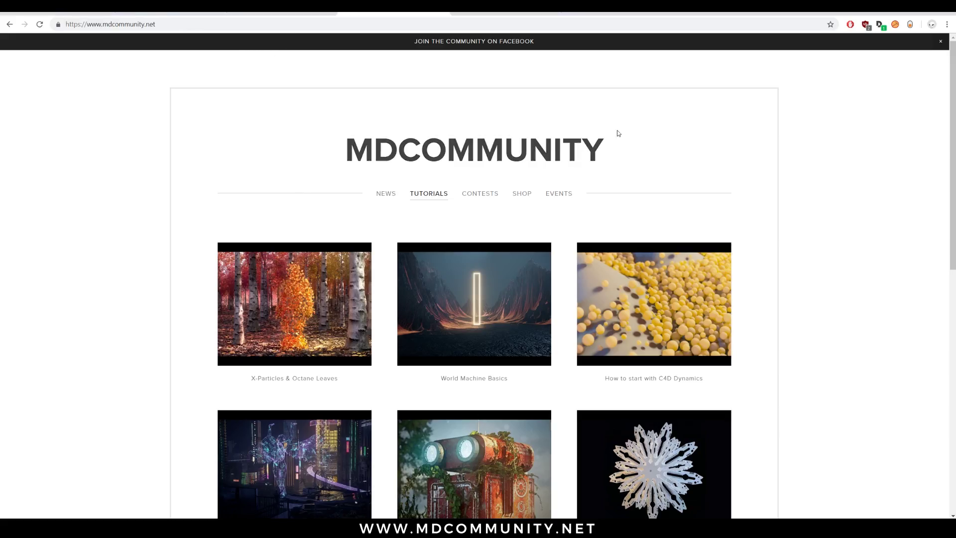
pyautogui.click(518, 199)
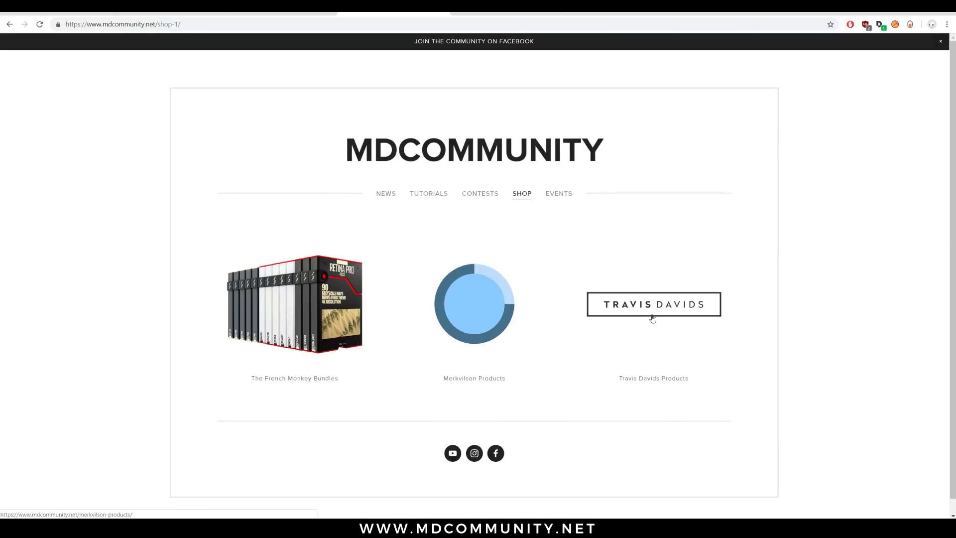
pyautogui.click(652, 318)
pyautogui.scroll(-9, 621, 185)
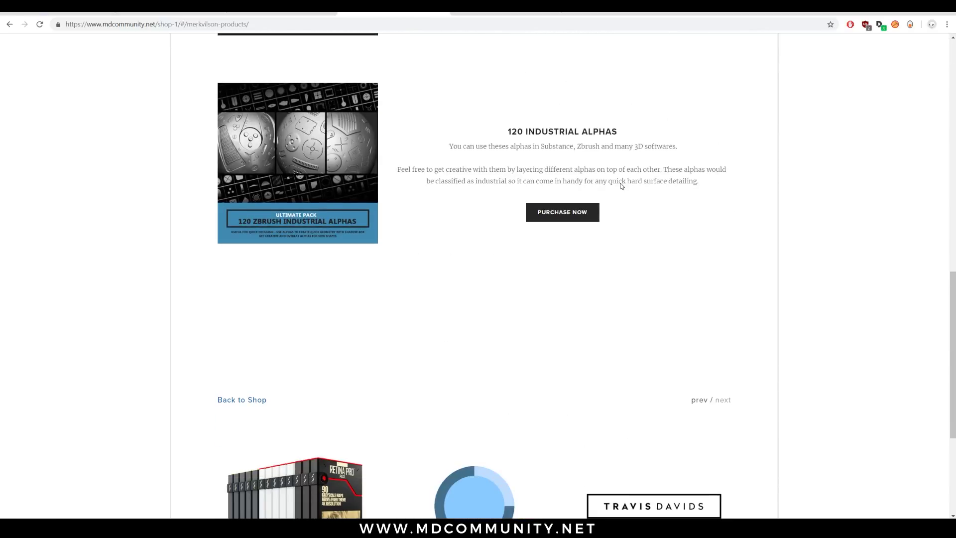
pyautogui.scroll(1, 620, 184)
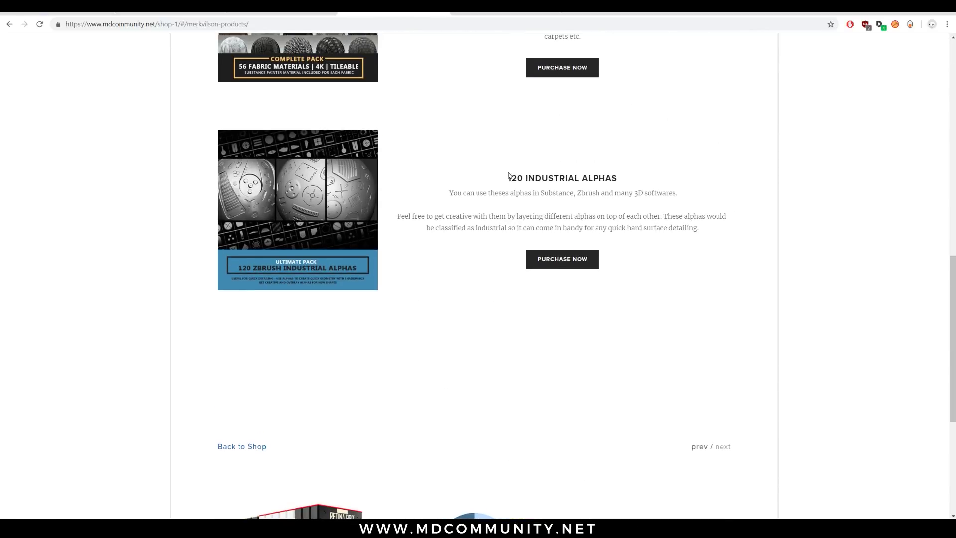
pyautogui.click(565, 264)
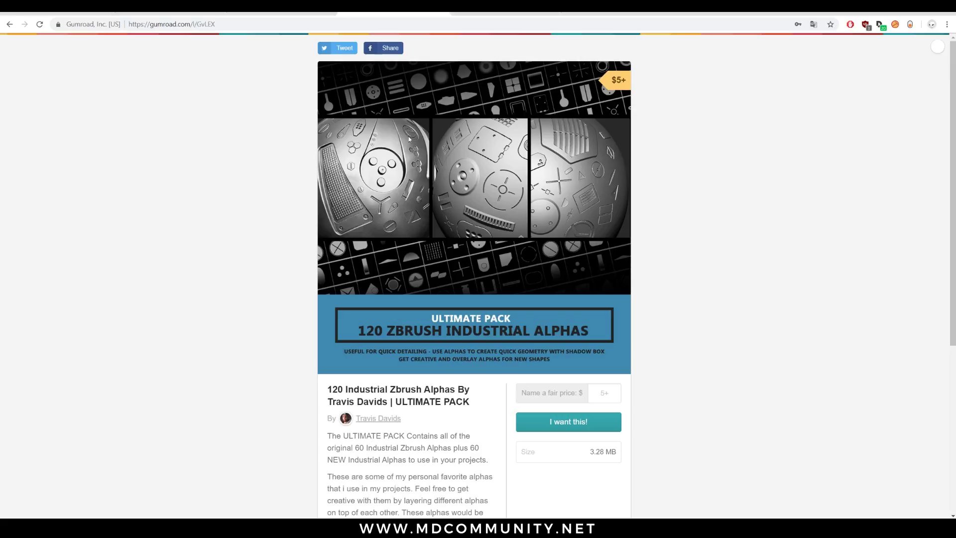
# Switch to Cinema 4D, frame the head in the Octane Live Viewer and pick the camera focus on the face.
pyautogui.click(896, 13)
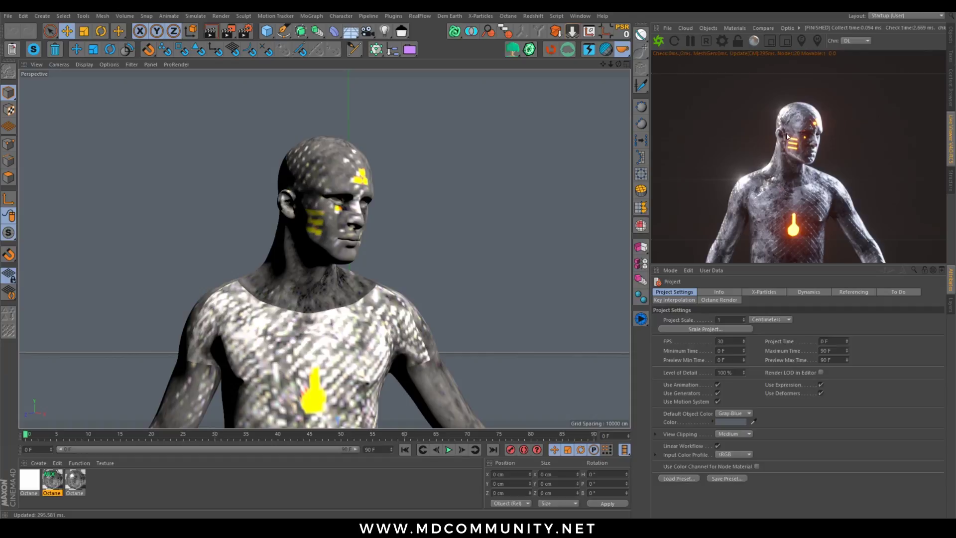
pyautogui.scroll(4, 809, 60)
pyautogui.keyDown('alt'); pyautogui.moveTo(815, 146); pyautogui.dragTo(813, 183, button='middle'); pyautogui.keyUp('alt')
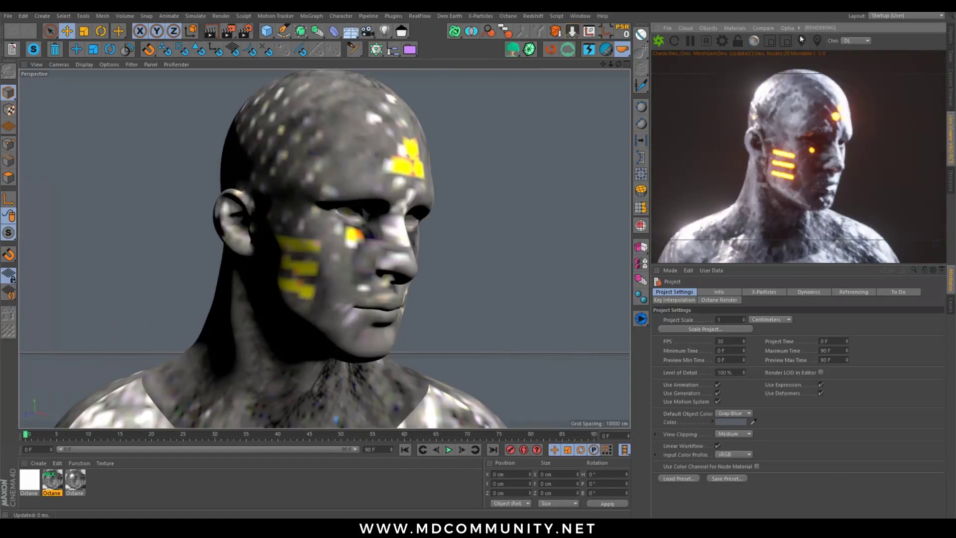
pyautogui.click(801, 40)
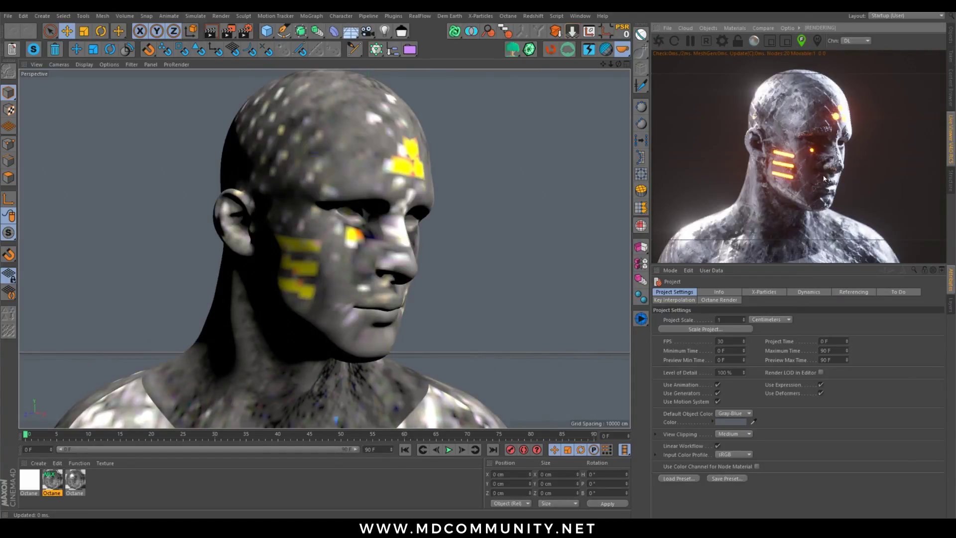
pyautogui.click(789, 175)
# Move the Body_for_marvelous object out of the Subdivision Surface to the top level of the object hierarchy.
pyautogui.click(949, 33)
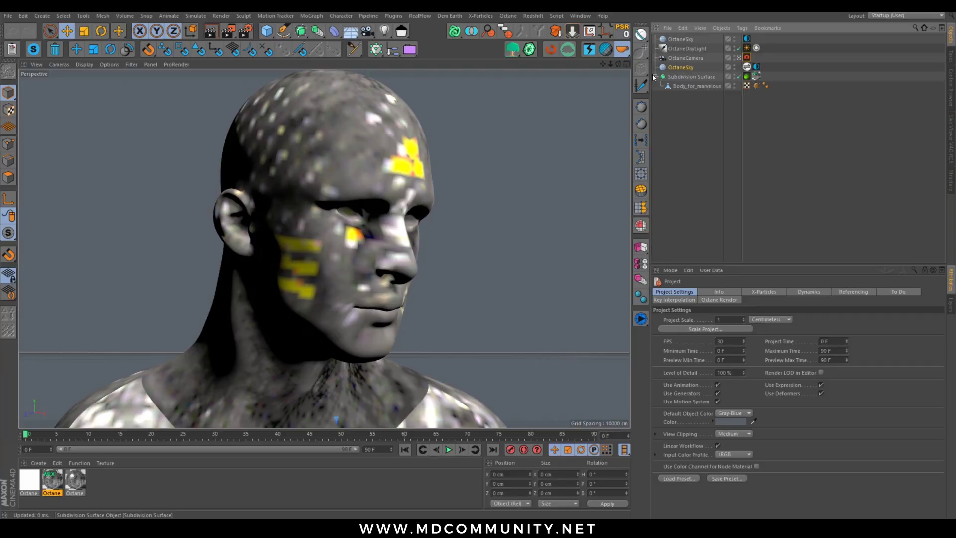
pyautogui.moveTo(698, 86); pyautogui.dragTo(699, 96)
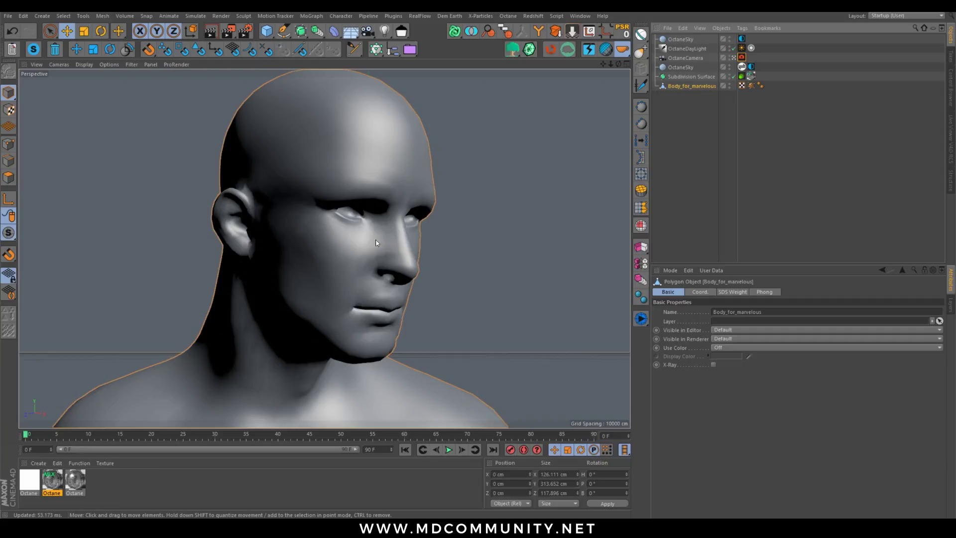
pyautogui.keyDown('alt'); pyautogui.moveTo(373, 244); pyautogui.dragTo(330, 226); pyautogui.keyUp('alt')
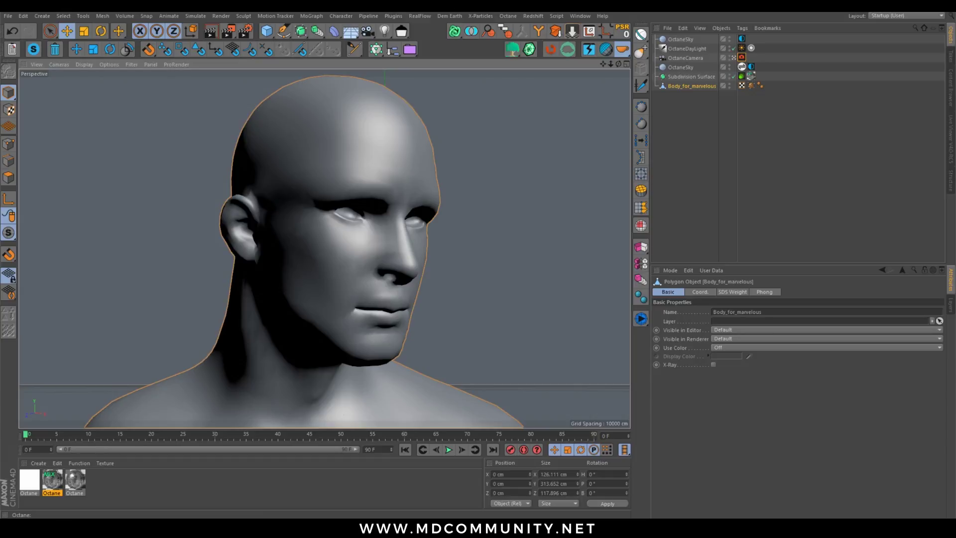
# Select the UVW tag of Body_for_marvelous and switch the layout to BP - UV Edit.
pyautogui.hotkey('alt', 'Tab')
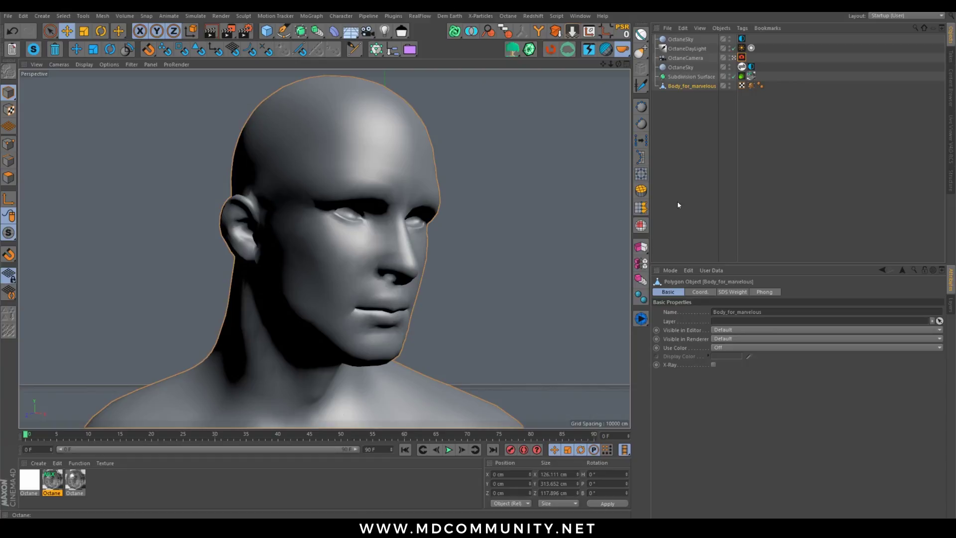
pyautogui.scroll(-5, 308, 84)
pyautogui.scroll(2, 342, 136)
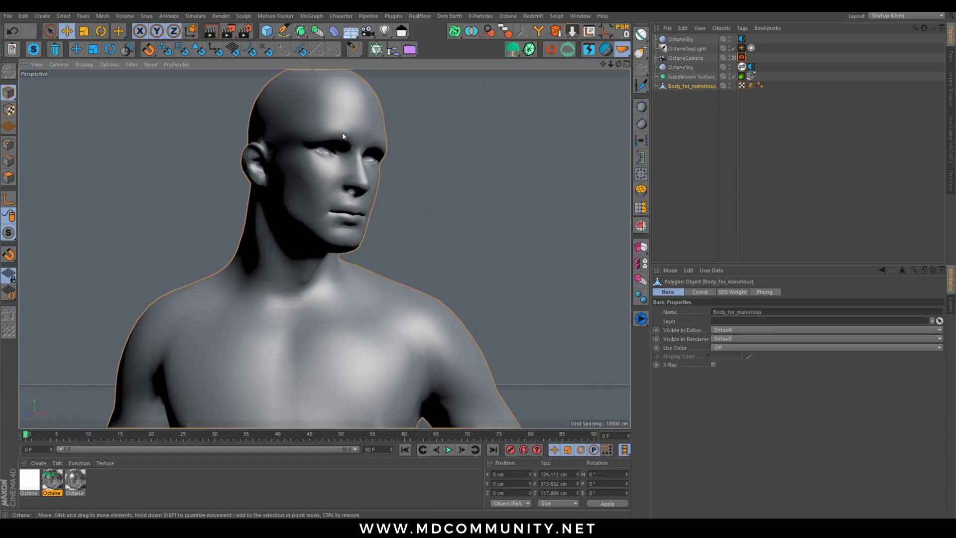
pyautogui.keyDown('alt'); pyautogui.moveTo(343, 139); pyautogui.dragTo(347, 173, button='middle'); pyautogui.keyUp('alt')
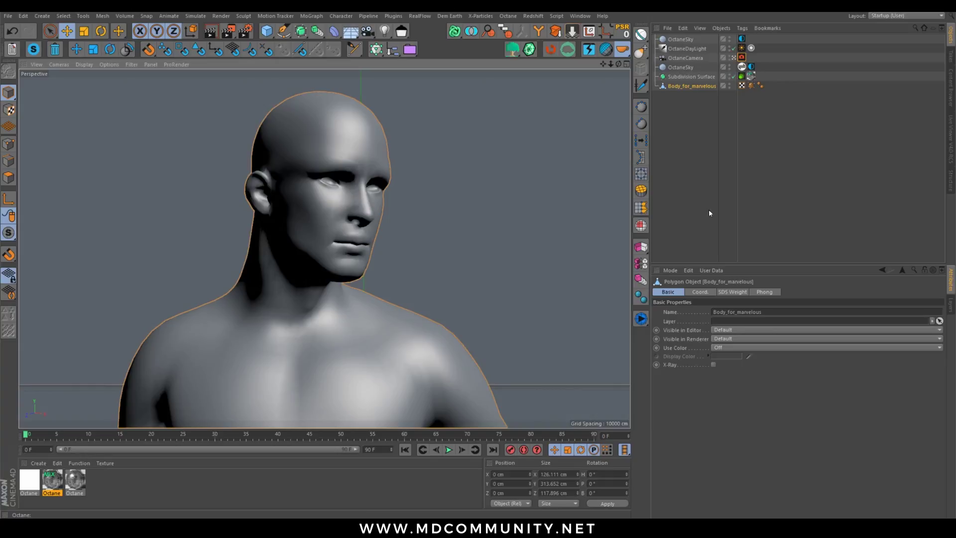
pyautogui.click(742, 86)
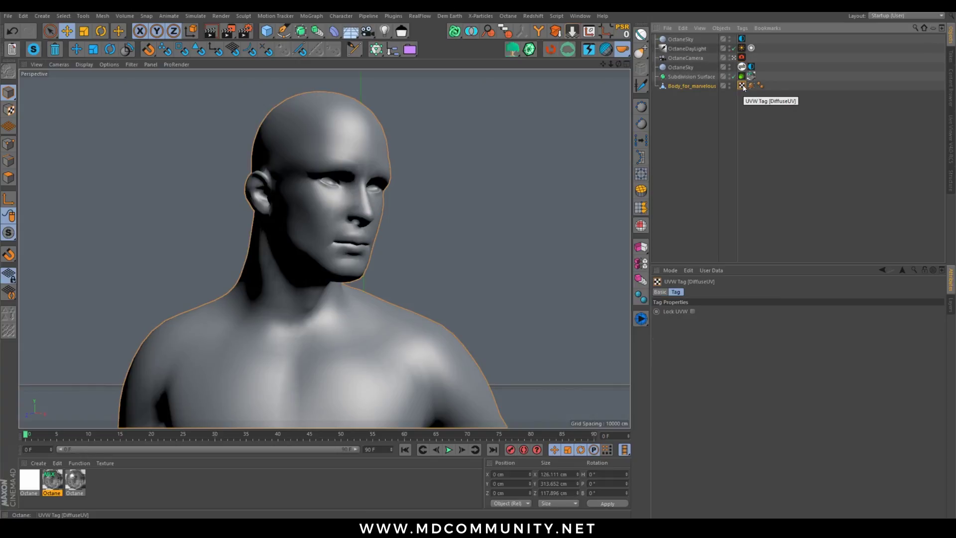
pyautogui.click(889, 16)
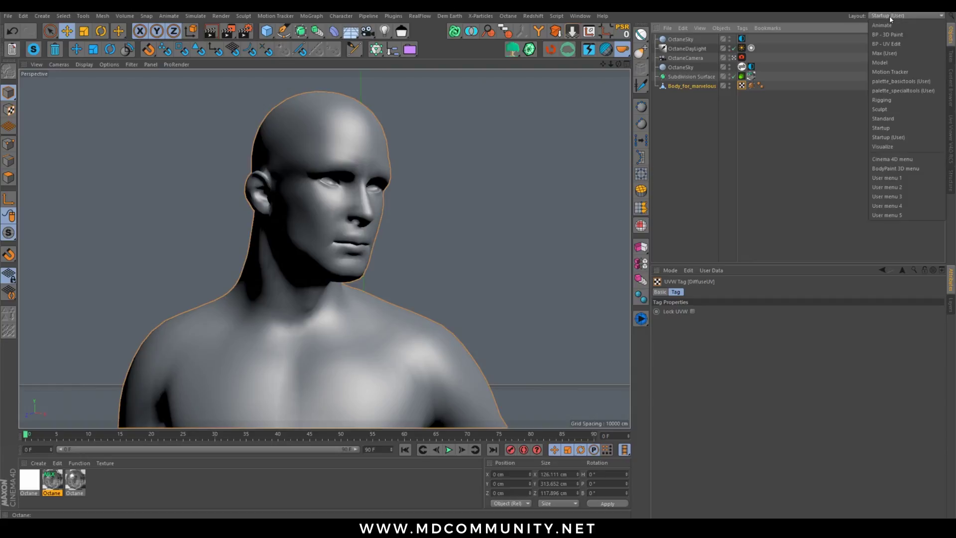
pyautogui.click(894, 44)
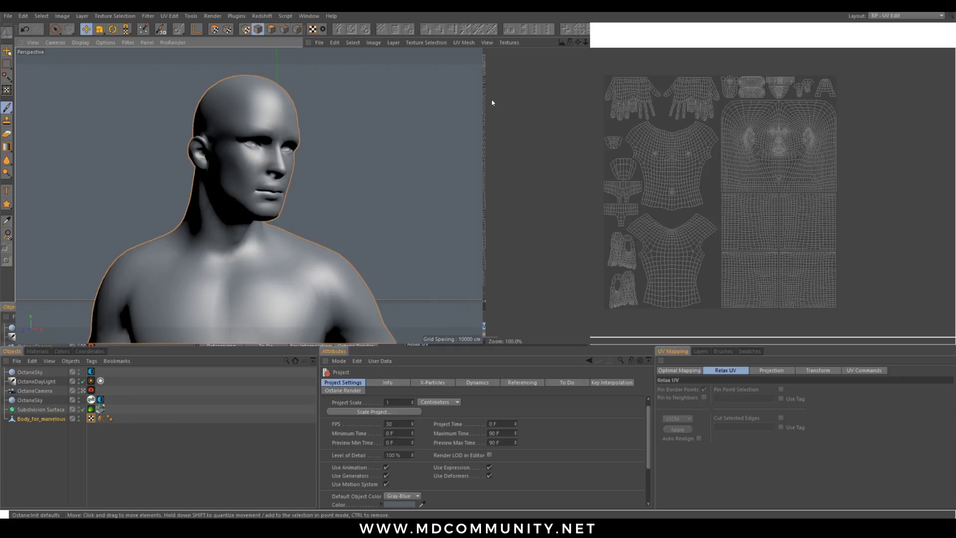
# Switch the interface layout back to Startup.
pyautogui.click(908, 15)
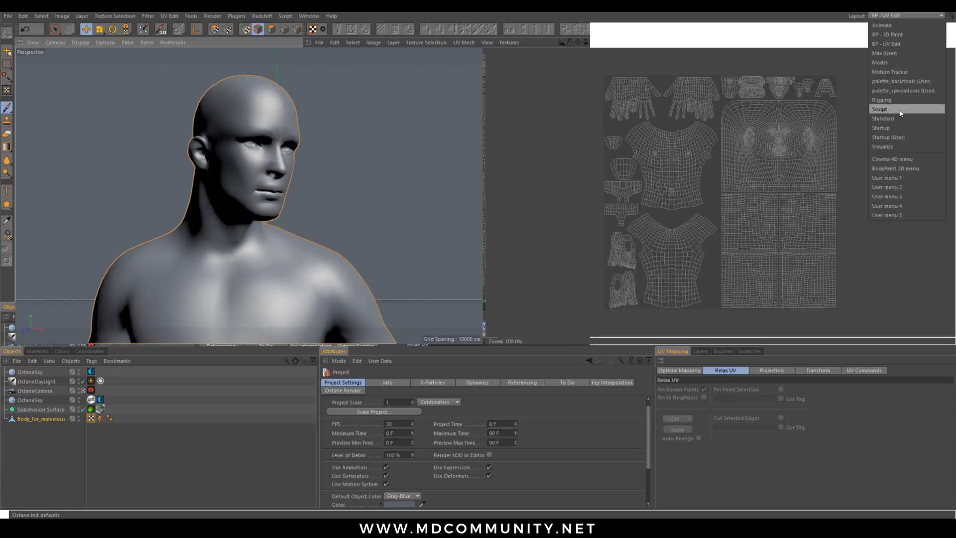
pyautogui.click(900, 128)
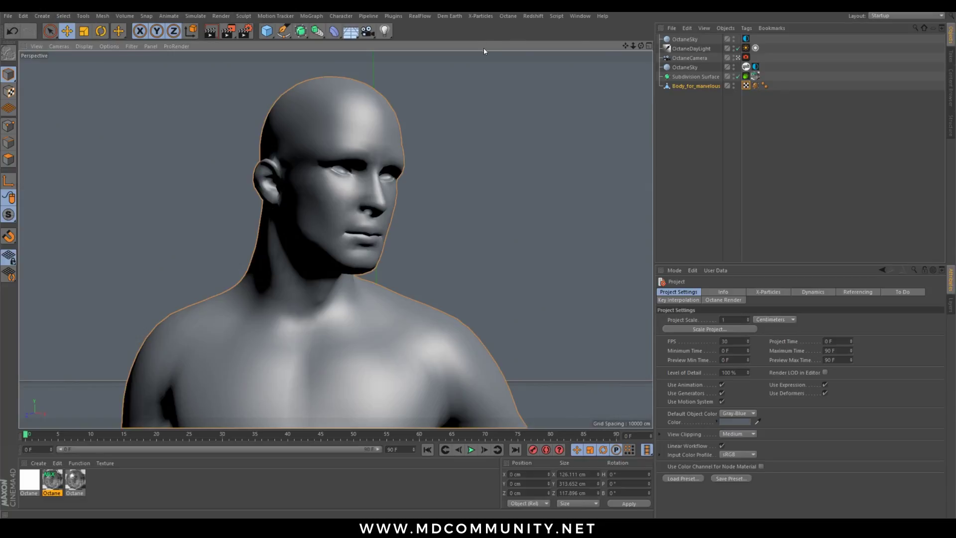
pyautogui.click(889, 17)
pyautogui.click(898, 127)
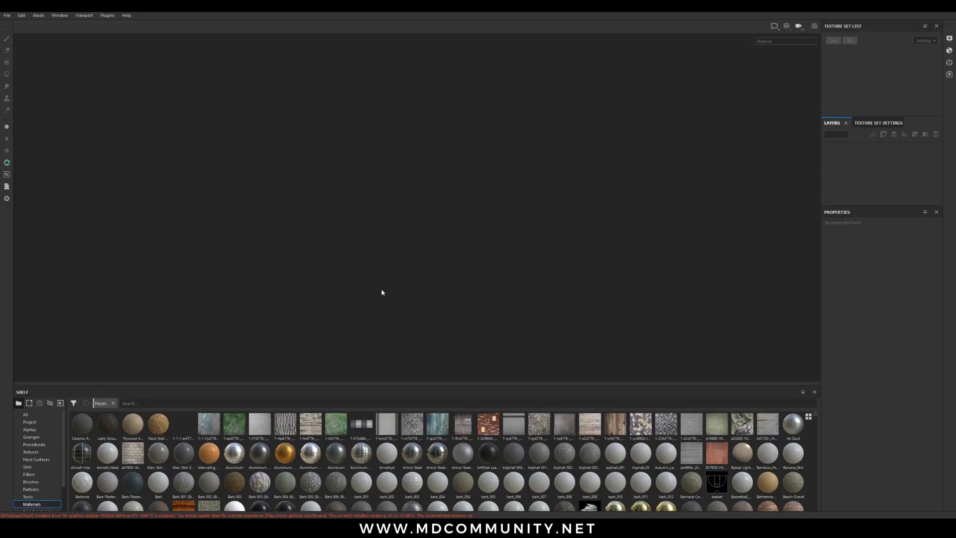
# Switch to Substance Painter and begin a new PBR - Metallic Roughness project using the mesh file Body for marvelous.fbx.
pyautogui.click(44, 415)
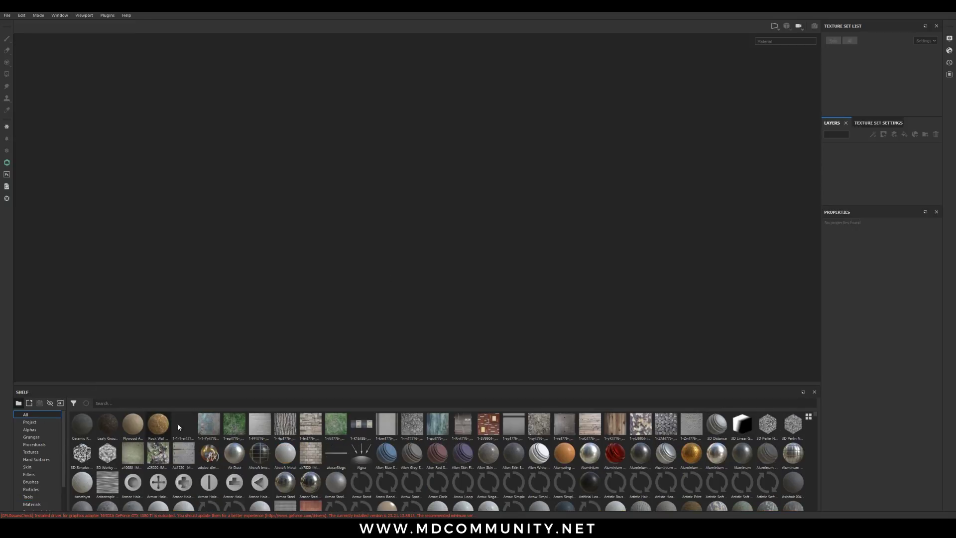
pyautogui.click(7, 15)
pyautogui.press('Escape')
pyautogui.hotkey('ctrl', 'n')
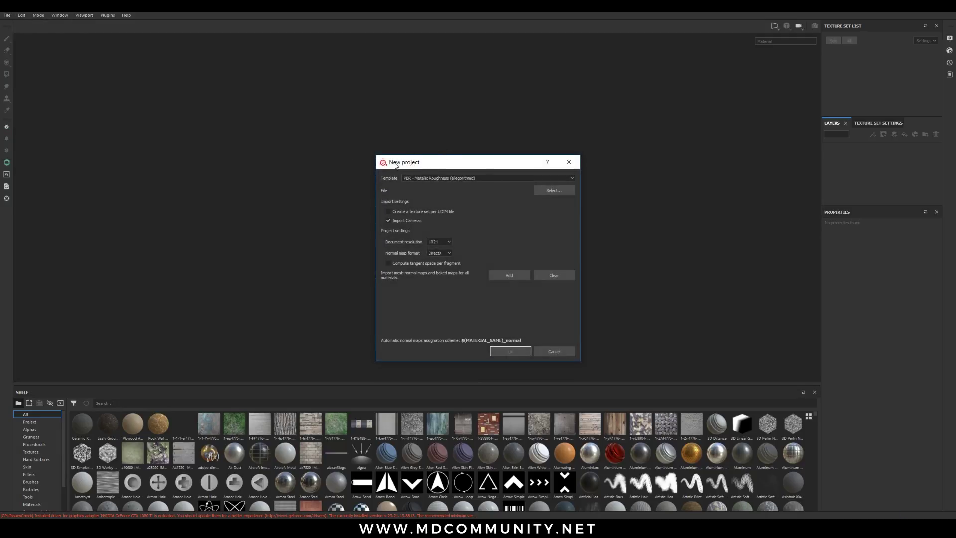
pyautogui.click(422, 180)
pyautogui.click(553, 191)
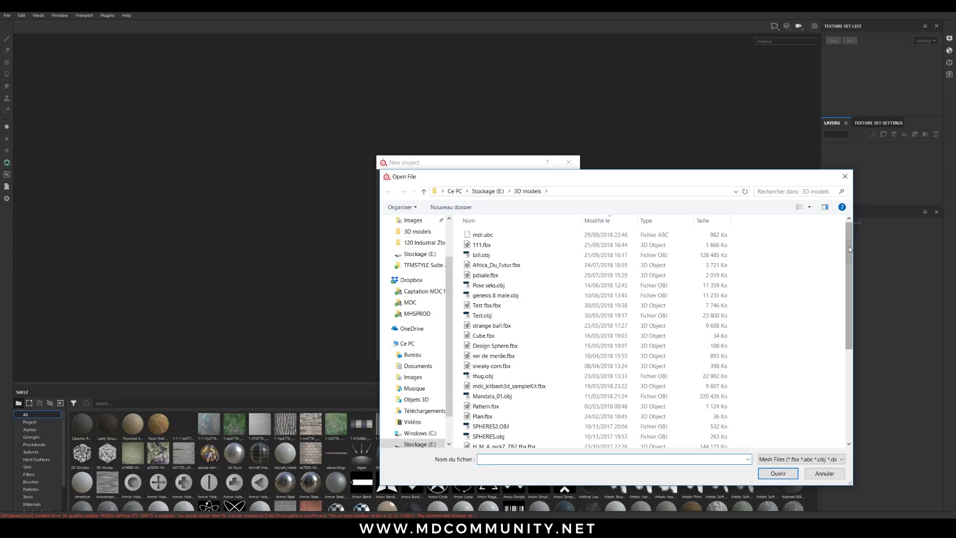
pyautogui.moveTo(849, 247); pyautogui.dragTo(852, 311)
pyautogui.doubleClick(507, 365)
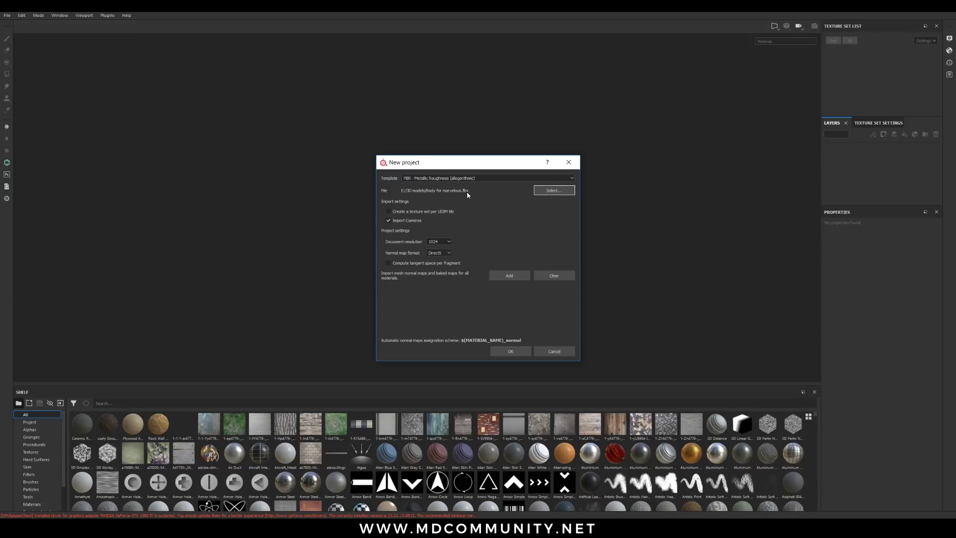
# Set the new project's normal map format to OpenGL and create the project.
pyautogui.click(439, 241)
pyautogui.click(439, 242)
pyautogui.click(439, 253)
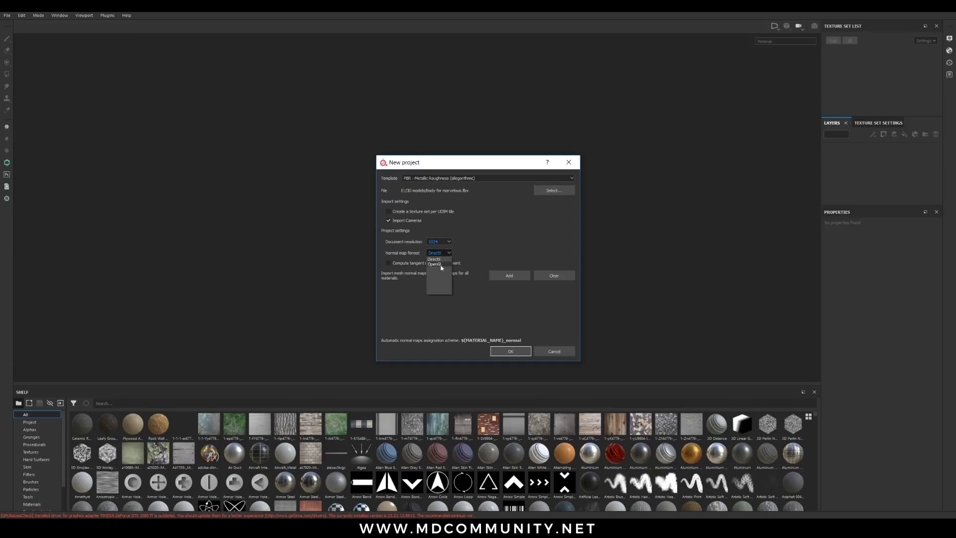
pyautogui.click(440, 263)
pyautogui.click(504, 352)
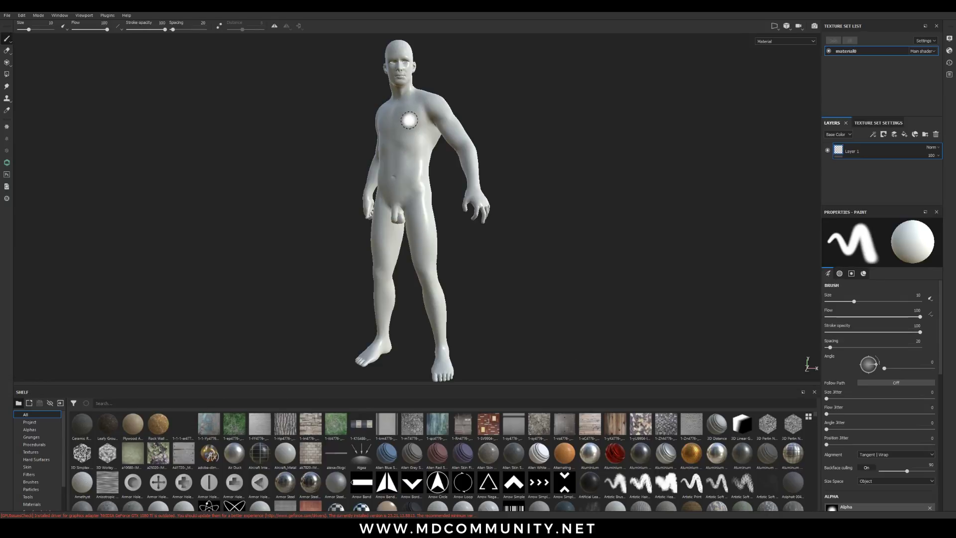
# Paint a trial brush stroke down the front of the body and undo it.
pyautogui.moveTo(402, 87); pyautogui.dragTo(388, 233)
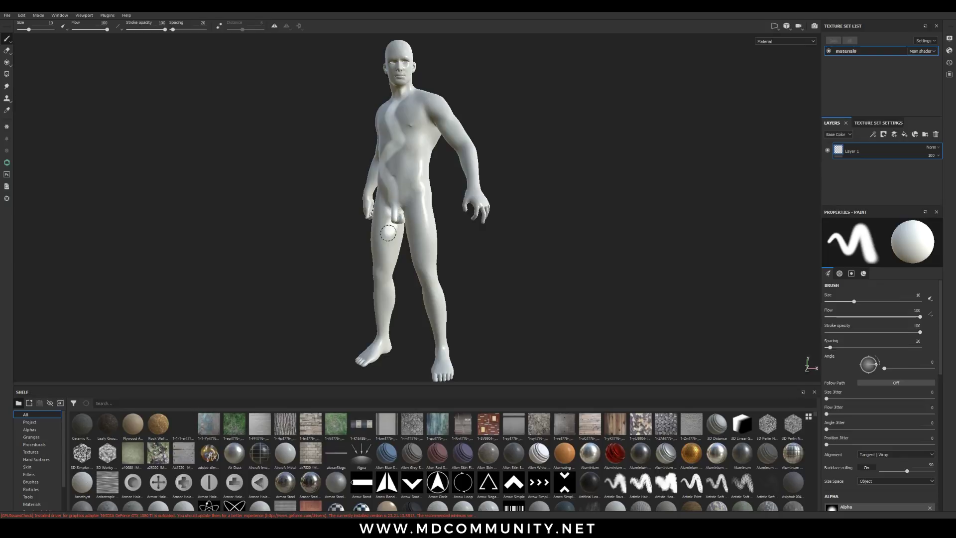
pyautogui.hotkey('ctrl', 'z')
pyautogui.moveTo(401, 189)
pyautogui.keyDown('alt'); pyautogui.mouseDown()
pyautogui.moveTo(411, 244)
pyautogui.moveTo(390, 136)
pyautogui.moveTo(399, 229)
pyautogui.moveTo(384, 294)
pyautogui.mouseUp(); pyautogui.keyUp('alt')
pyautogui.keyDown('alt'); pyautogui.moveTo(385, 294); pyautogui.dragTo(398, 245, button='middle'); pyautogui.keyUp('alt')
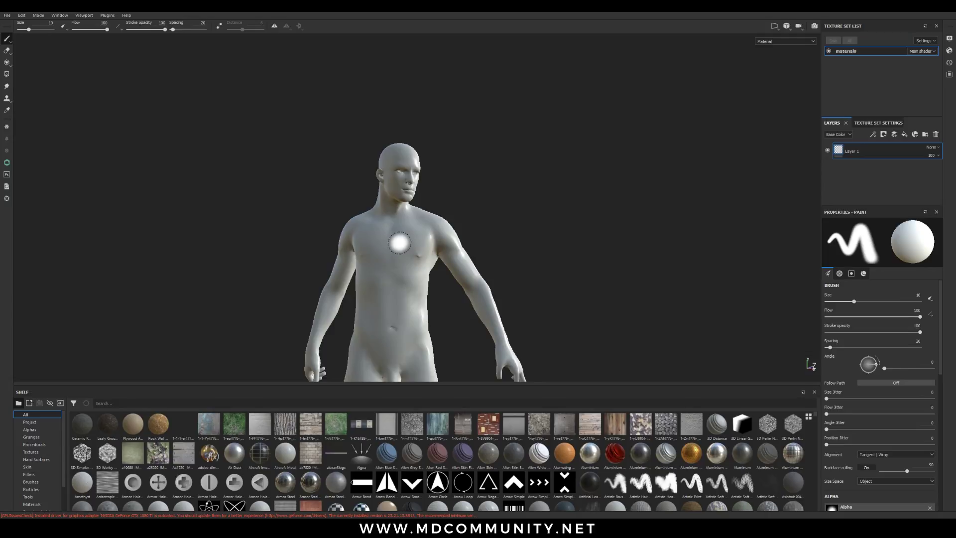
pyautogui.scroll(5, 399, 243)
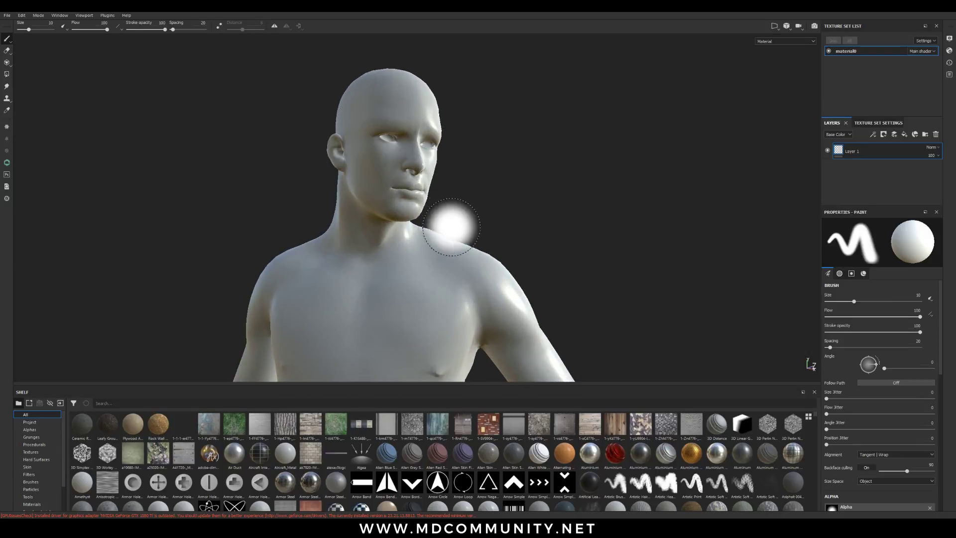
pyautogui.scroll(-2, 405, 282)
pyautogui.moveTo(389, 302); pyautogui.dragTo(406, 259, button='middle')
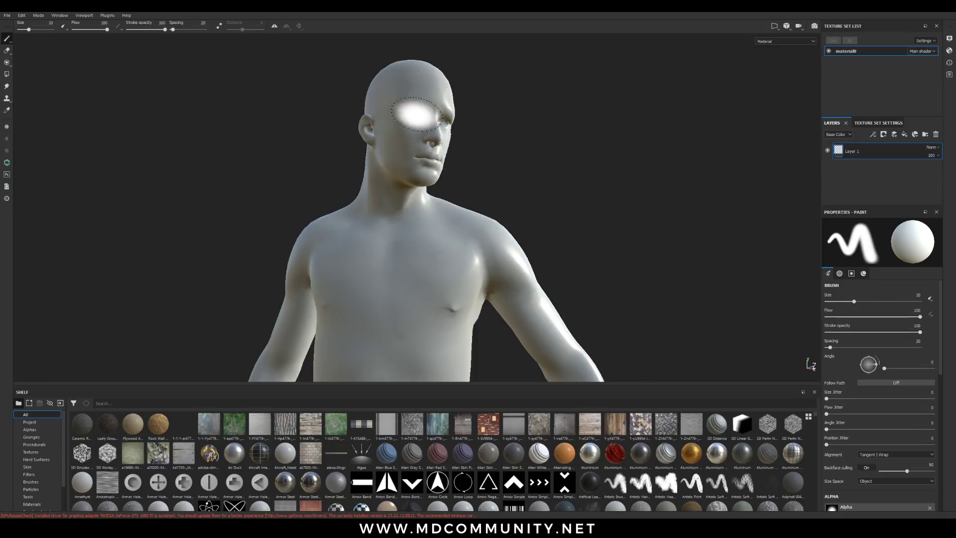
# Bake all mesh maps for the body's texture set with an output size of 2048.
pyautogui.click(885, 123)
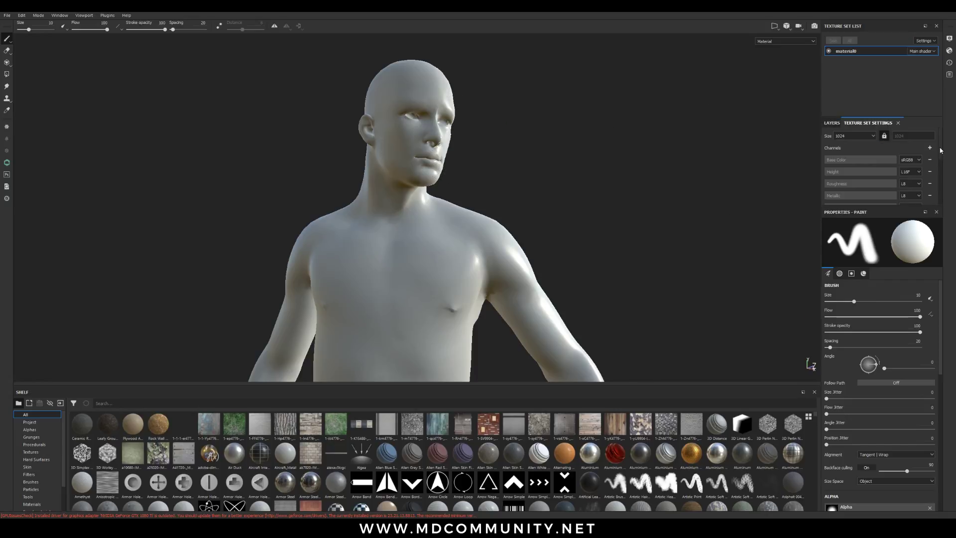
pyautogui.scroll(-5, 939, 155)
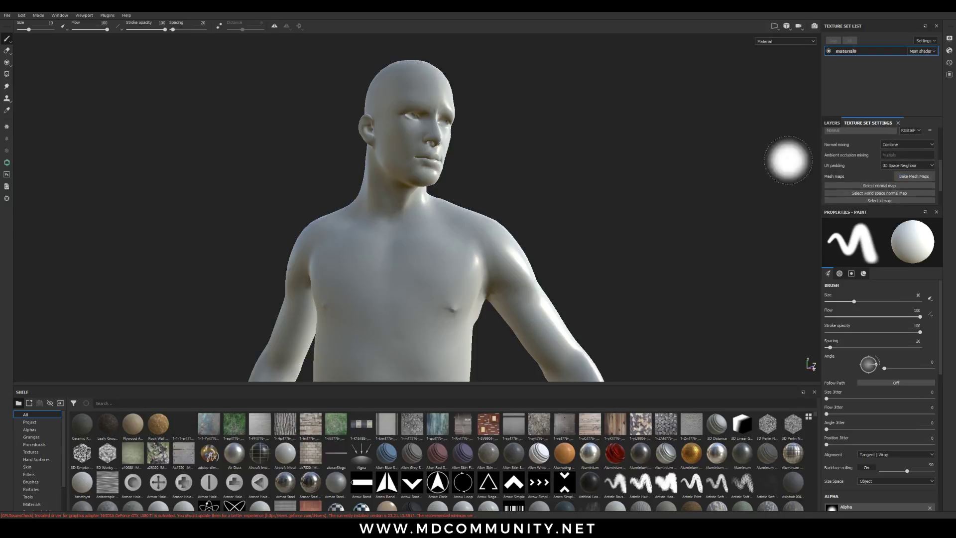
pyautogui.click(31, 451)
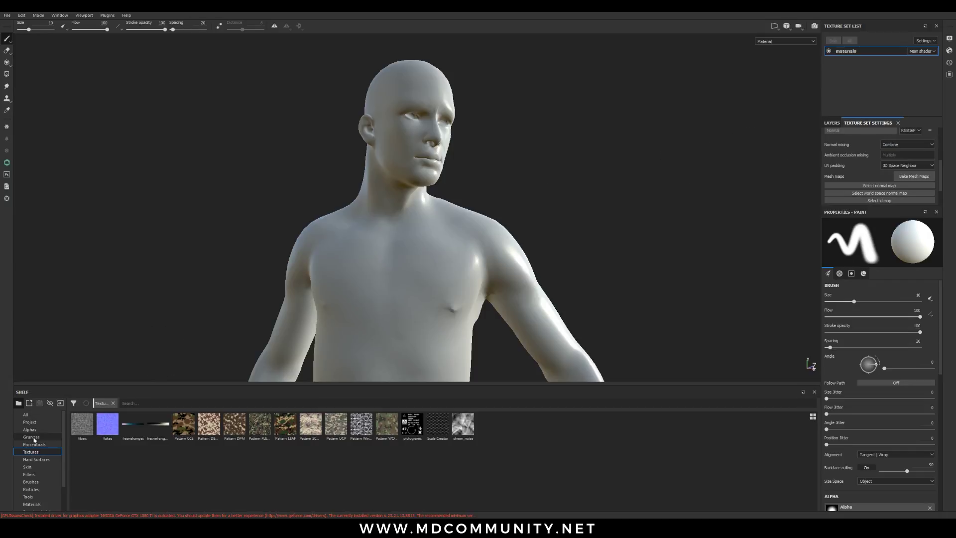
pyautogui.click(912, 177)
pyautogui.click(485, 162)
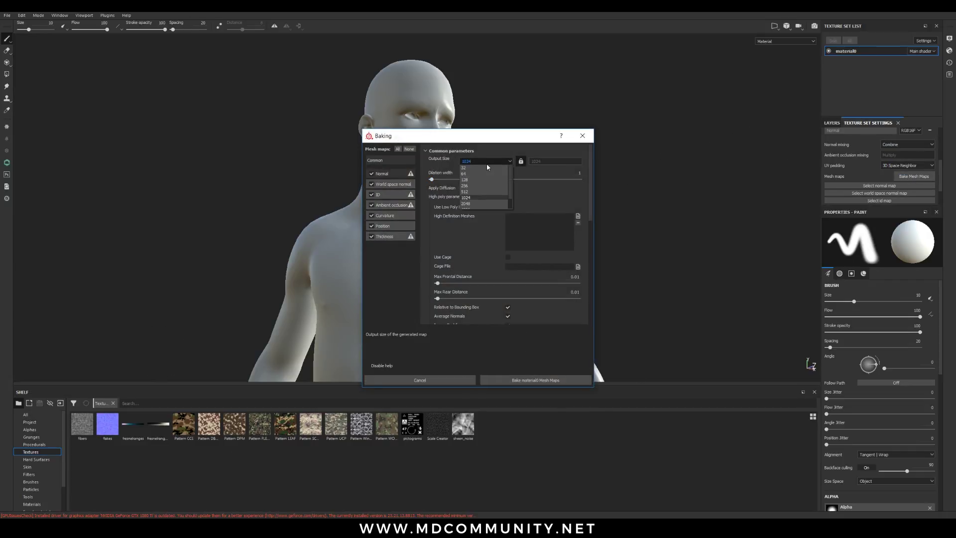
pyautogui.scroll(-2, 470, 196)
pyautogui.click(466, 192)
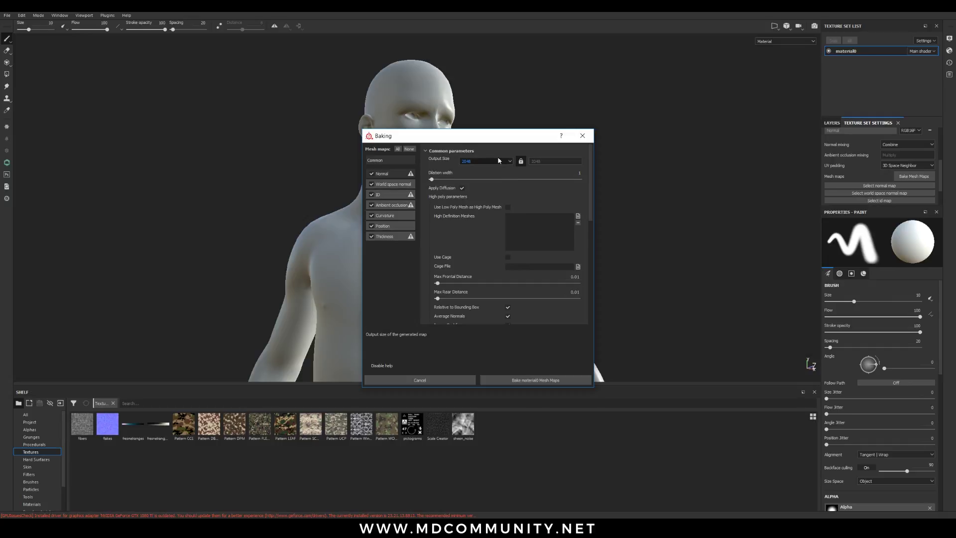
pyautogui.click(537, 384)
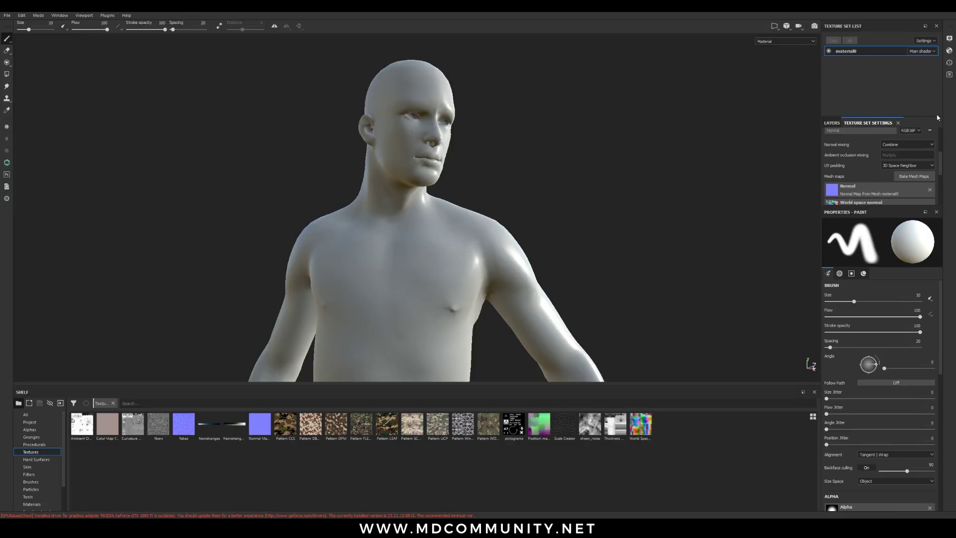
pyautogui.scroll(3, 943, 173)
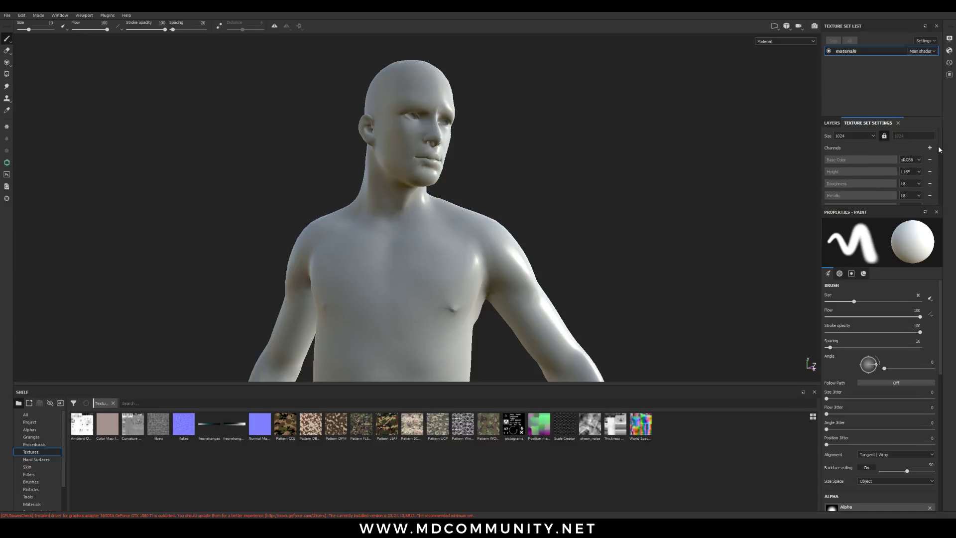
pyautogui.click(852, 140)
pyautogui.click(844, 167)
# Delete Layer 1 and enlarge the area that shows the layer stack.
pyautogui.click(834, 124)
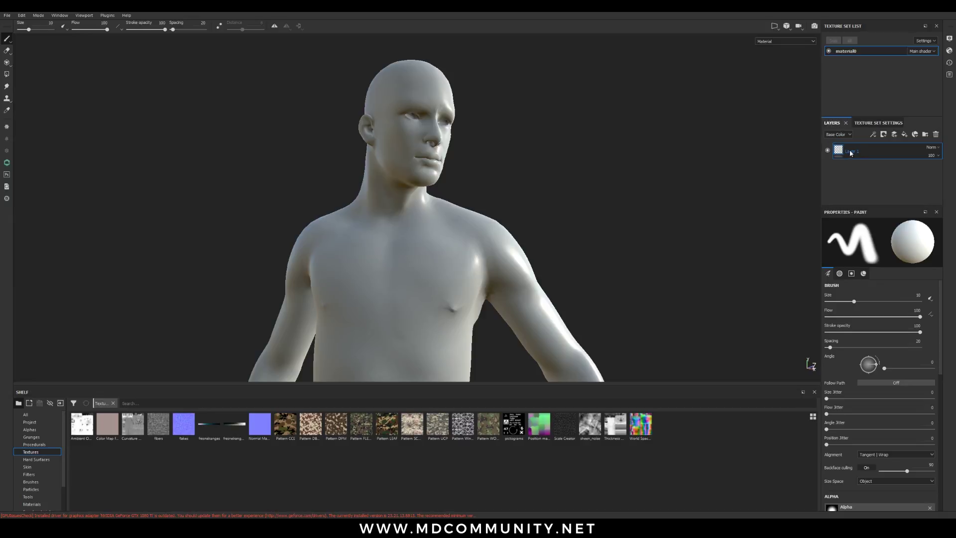
pyautogui.press('Delete')
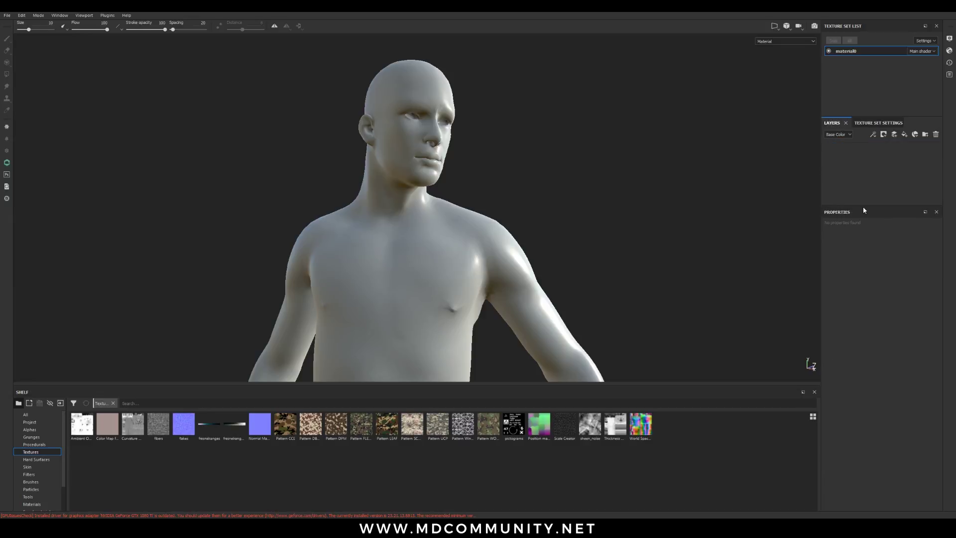
pyautogui.moveTo(862, 206); pyautogui.dragTo(857, 267)
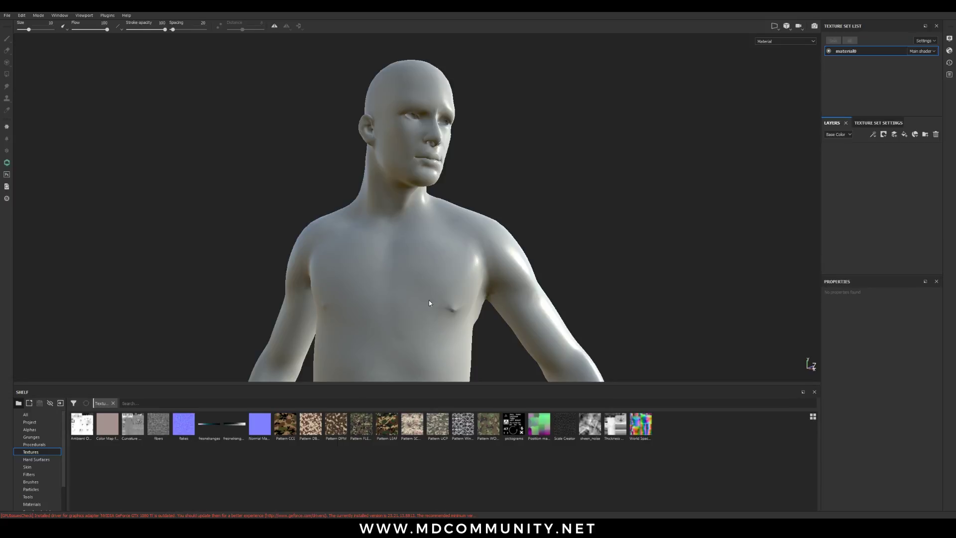
# Apply the Steel Wear Armor smart material to the body and collapse its layer folder.
pyautogui.scroll(-2, 62, 471)
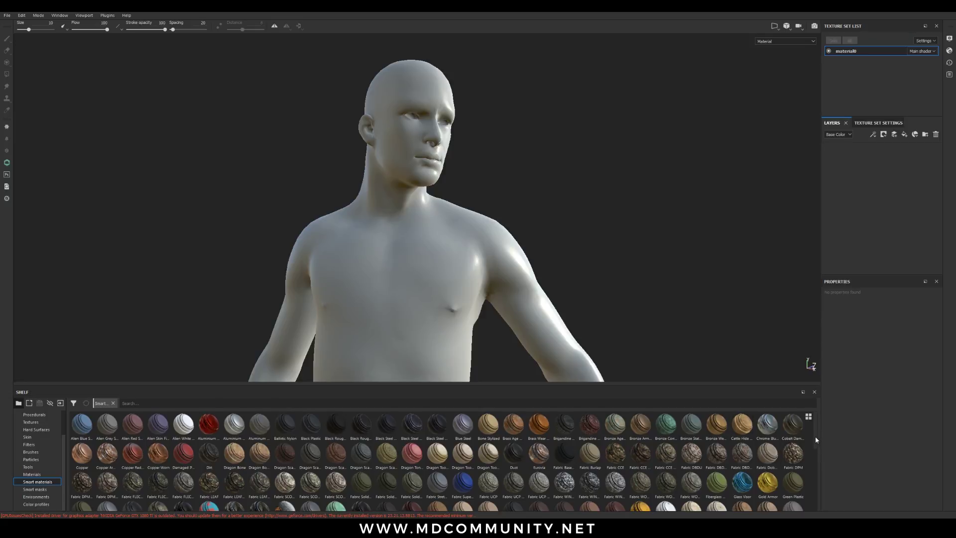
pyautogui.scroll(-2, 815, 436)
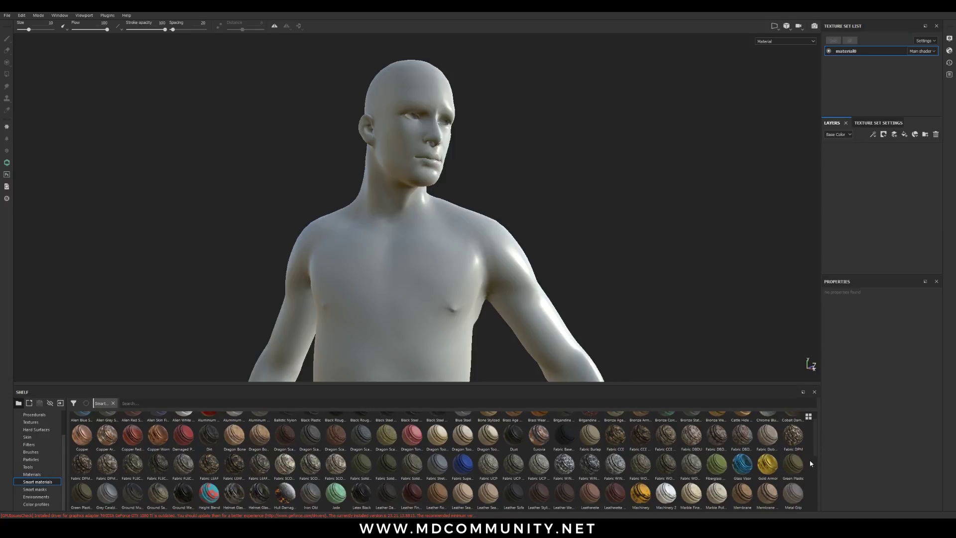
pyautogui.scroll(-10, 815, 444)
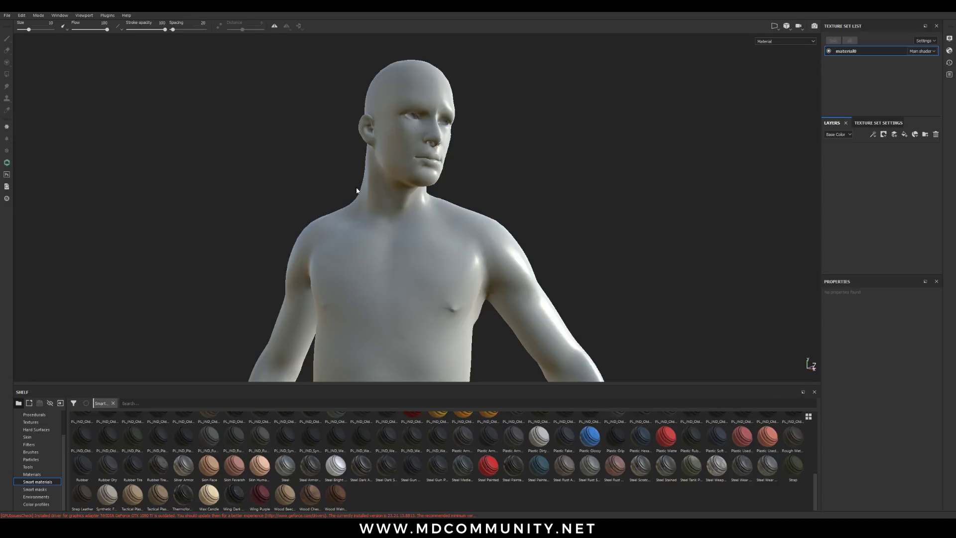
pyautogui.moveTo(744, 466); pyautogui.dragTo(857, 192)
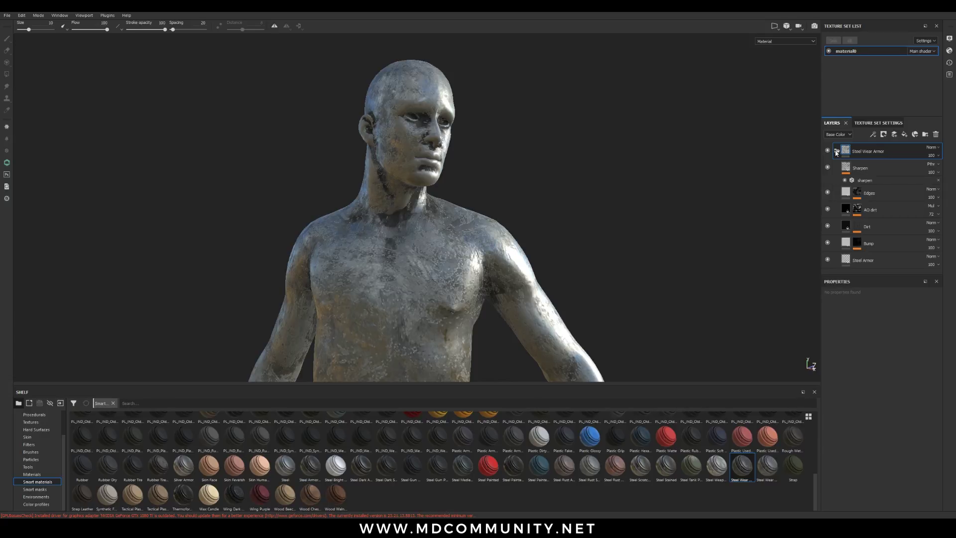
pyautogui.click(837, 151)
# Raise the texture set's size to 4096 for a sharper steel material.
pyautogui.scroll(5, 401, 164)
pyautogui.keyDown('alt'); pyautogui.moveTo(403, 164); pyautogui.dragTo(401, 174, button='middle'); pyautogui.keyUp('alt')
pyautogui.scroll(-5, 402, 174)
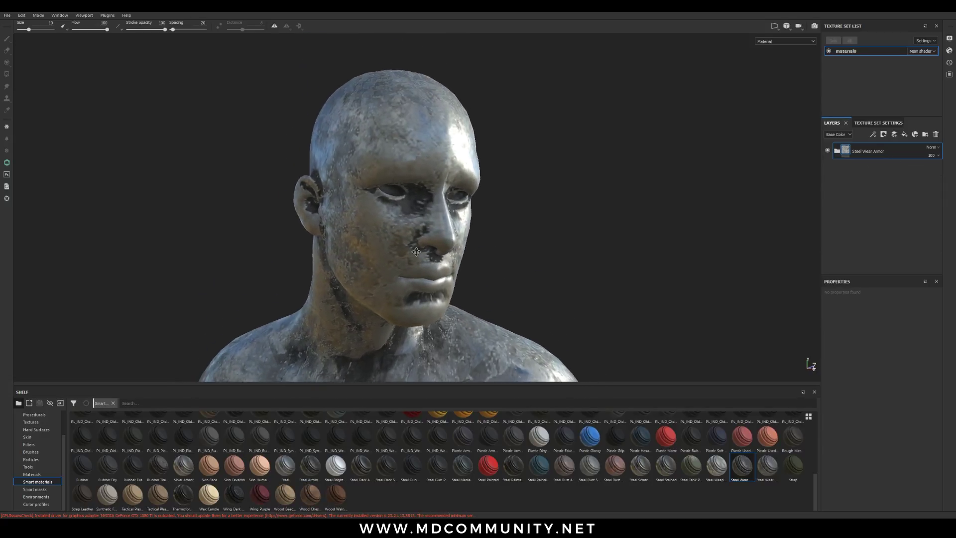
pyautogui.keyDown('alt'); pyautogui.moveTo(363, 217); pyautogui.dragTo(417, 280); pyautogui.keyUp('alt')
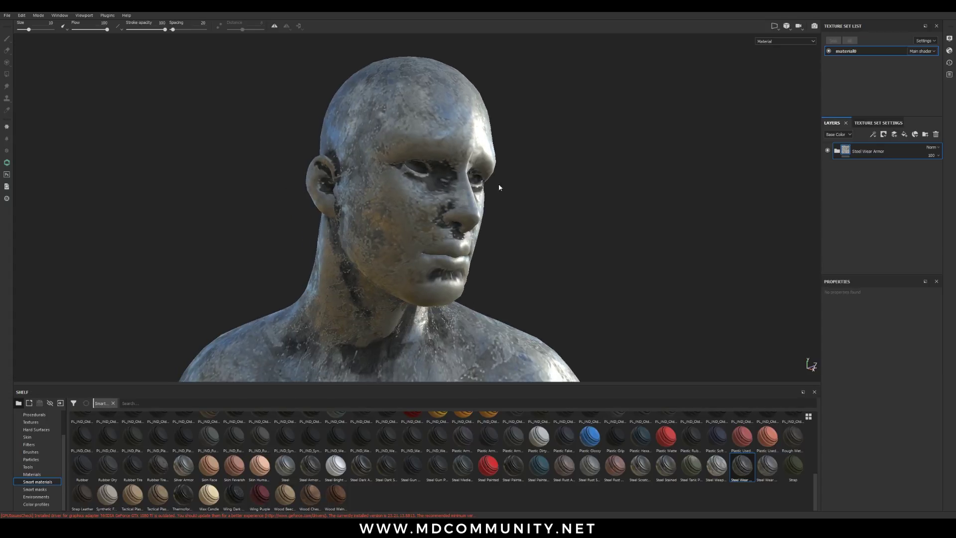
pyautogui.click(877, 122)
pyautogui.click(854, 135)
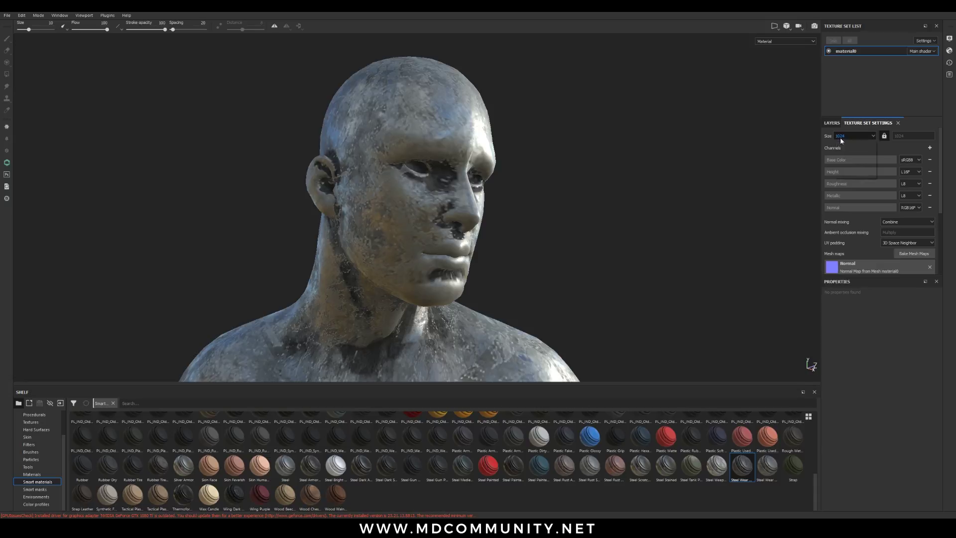
pyautogui.click(847, 169)
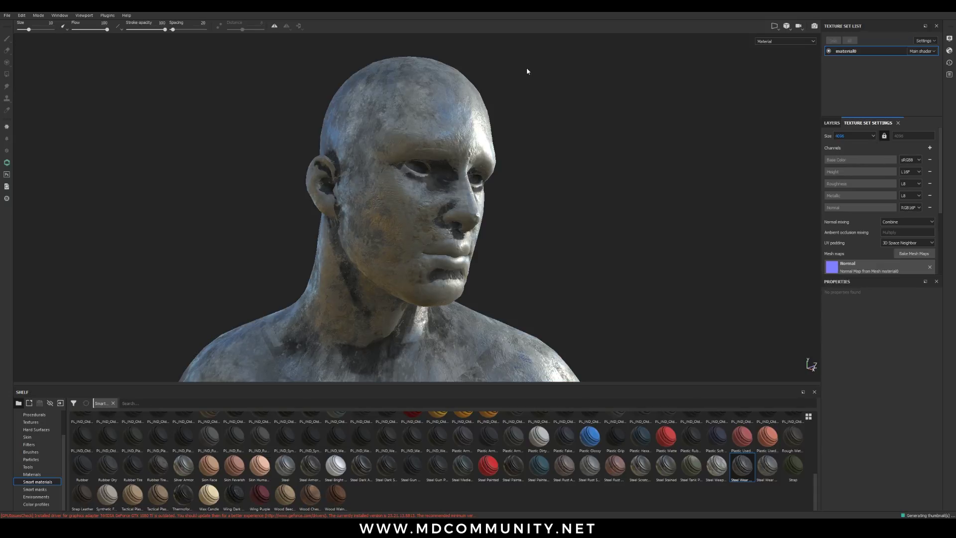
# Inspect the steel material on the torso, arms and head from several angles.
pyautogui.scroll(-5, 398, 261)
pyautogui.scroll(5, 356, 249)
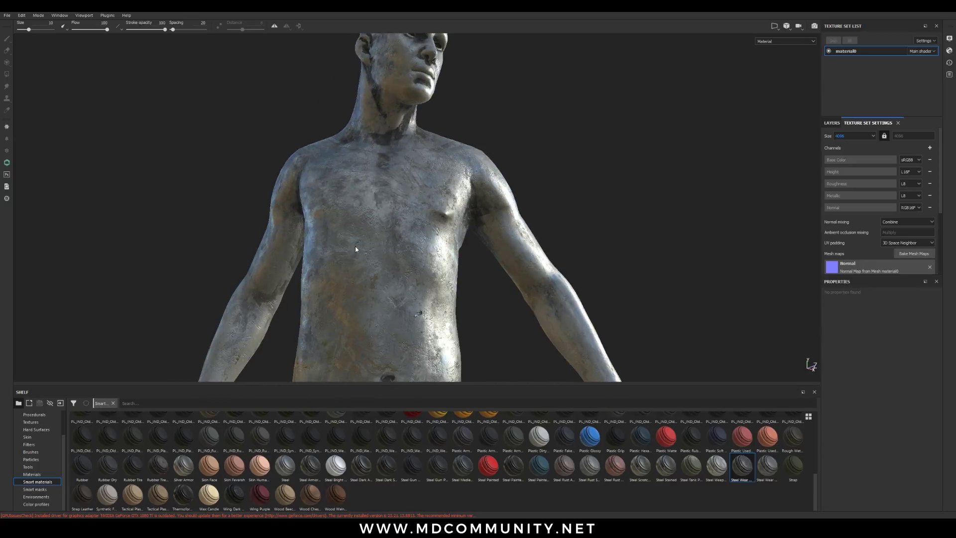
pyautogui.keyDown('alt'); pyautogui.moveTo(355, 249); pyautogui.dragTo(376, 232); pyautogui.keyUp('alt')
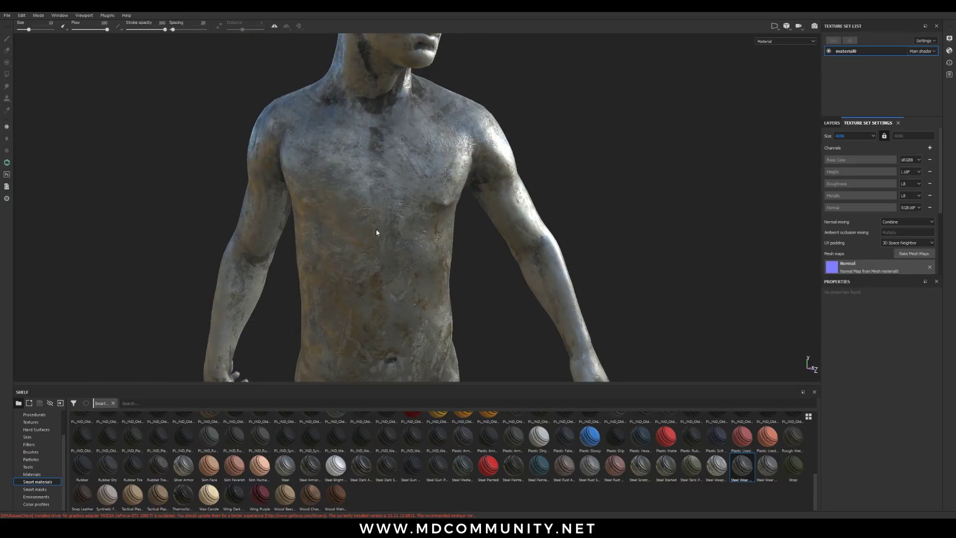
pyautogui.keyDown('alt'); pyautogui.moveTo(376, 232); pyautogui.dragTo(387, 363, button='middle'); pyautogui.keyUp('alt')
pyautogui.keyDown('alt'); pyautogui.moveTo(395, 125); pyautogui.dragTo(405, 155); pyautogui.keyUp('alt')
pyautogui.keyDown('alt'); pyautogui.moveTo(406, 154); pyautogui.dragTo(426, 160, button='middle'); pyautogui.keyUp('alt')
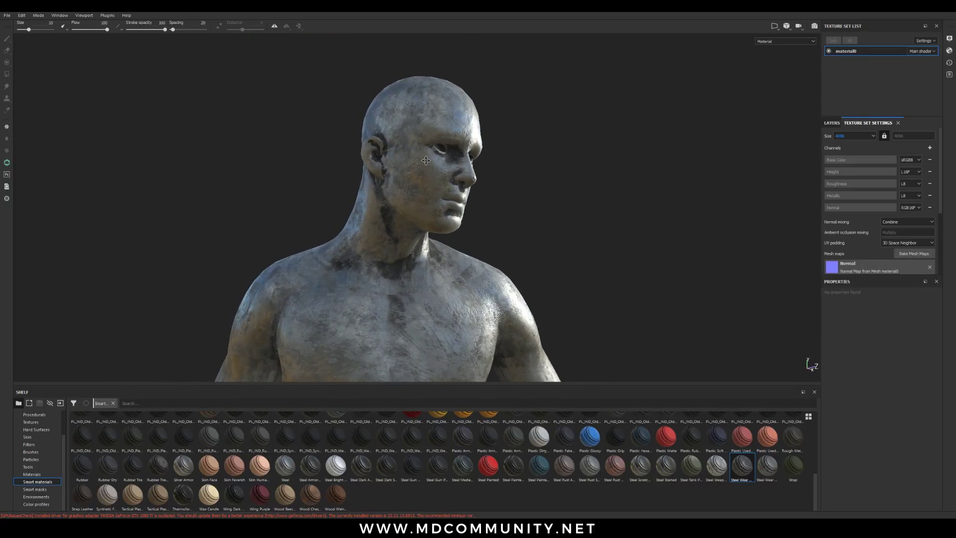
pyautogui.keyDown('alt'); pyautogui.moveTo(458, 286); pyautogui.dragTo(479, 271, button='right'); pyautogui.keyUp('alt')
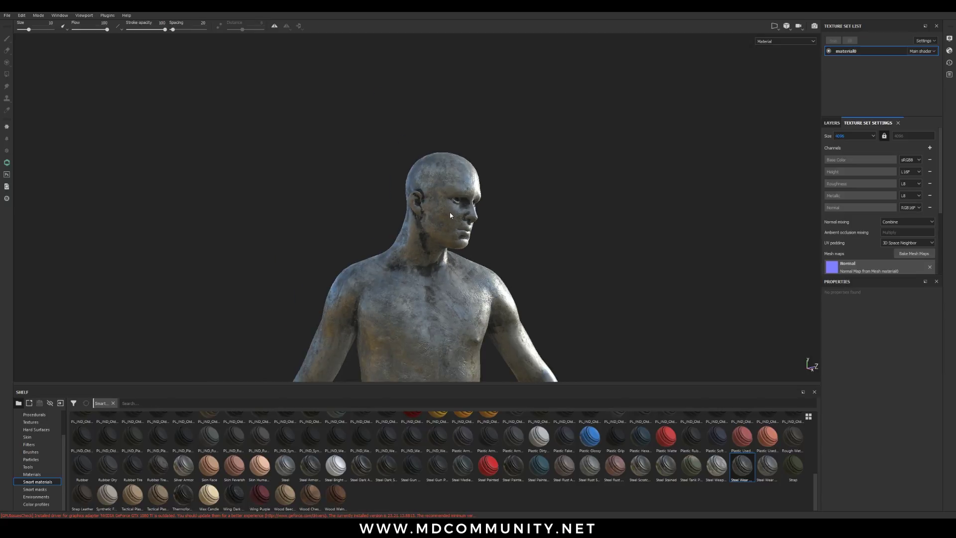
# Set the texture set's size to 2048.
pyautogui.keyDown('alt'); pyautogui.moveTo(451, 216); pyautogui.dragTo(465, 243, button='middle'); pyautogui.keyUp('alt')
pyautogui.keyDown('alt'); pyautogui.moveTo(465, 244); pyautogui.dragTo(479, 245); pyautogui.keyUp('alt')
pyautogui.moveTo(479, 248)
pyautogui.keyDown('alt'); pyautogui.mouseDown(button='right')
pyautogui.moveTo(452, 260)
pyautogui.moveTo(468, 259)
pyautogui.mouseUp(button='right'); pyautogui.keyUp('alt')
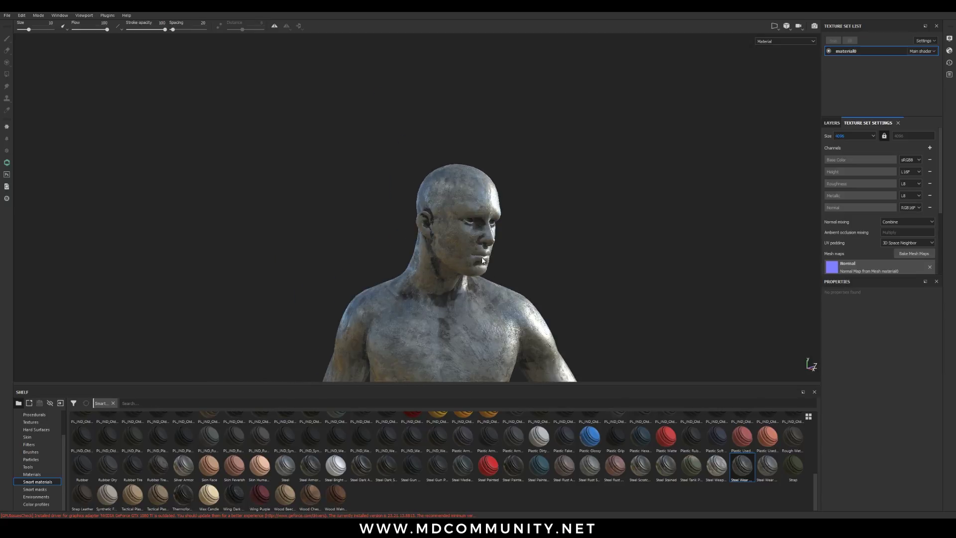
pyautogui.keyDown('alt'); pyautogui.moveTo(469, 259); pyautogui.dragTo(446, 234, button='middle'); pyautogui.keyUp('alt')
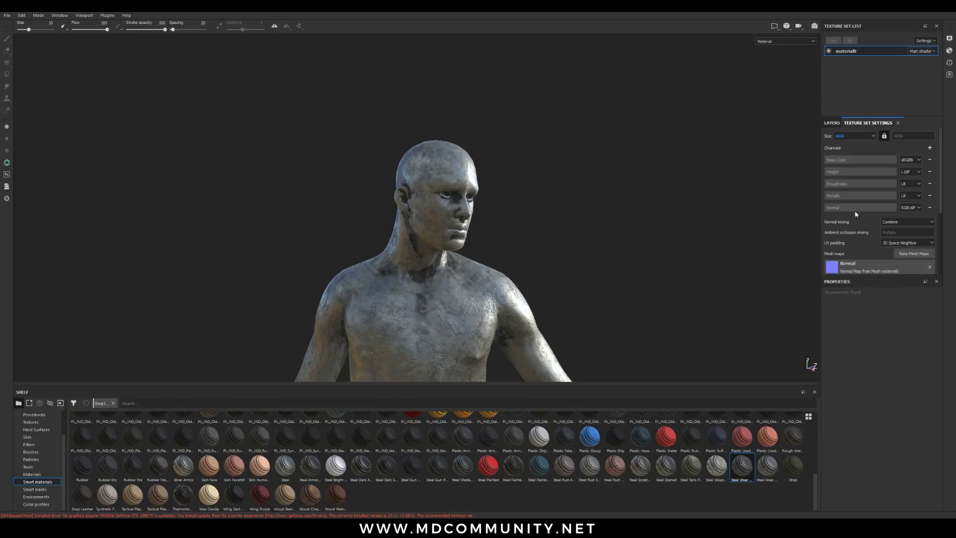
pyautogui.click(840, 124)
pyautogui.click(867, 123)
pyautogui.click(857, 136)
pyautogui.click(844, 161)
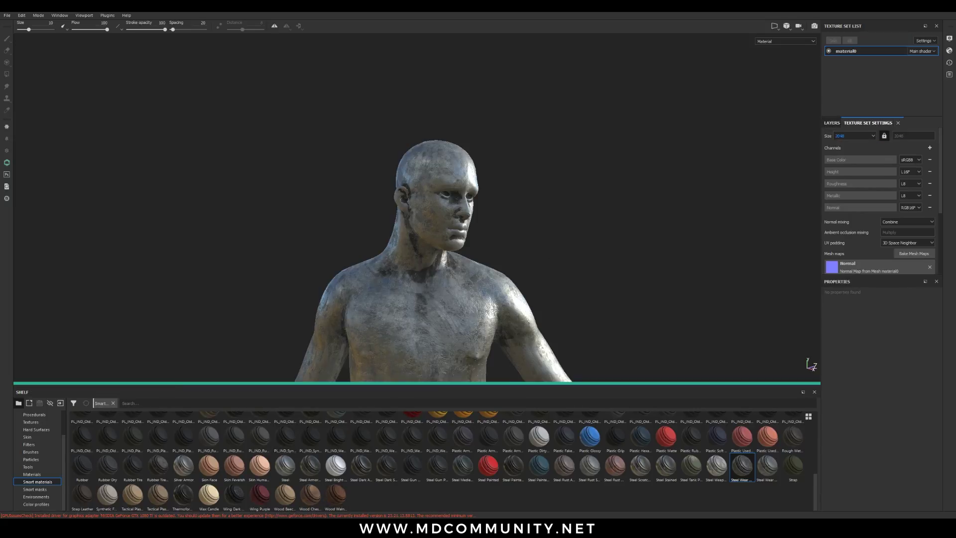
# Look at the folder of 120 industrial ZBrush alphas, and return to the layer stack.
pyautogui.moveTo(955, 15); pyautogui.dragTo(451, 60)
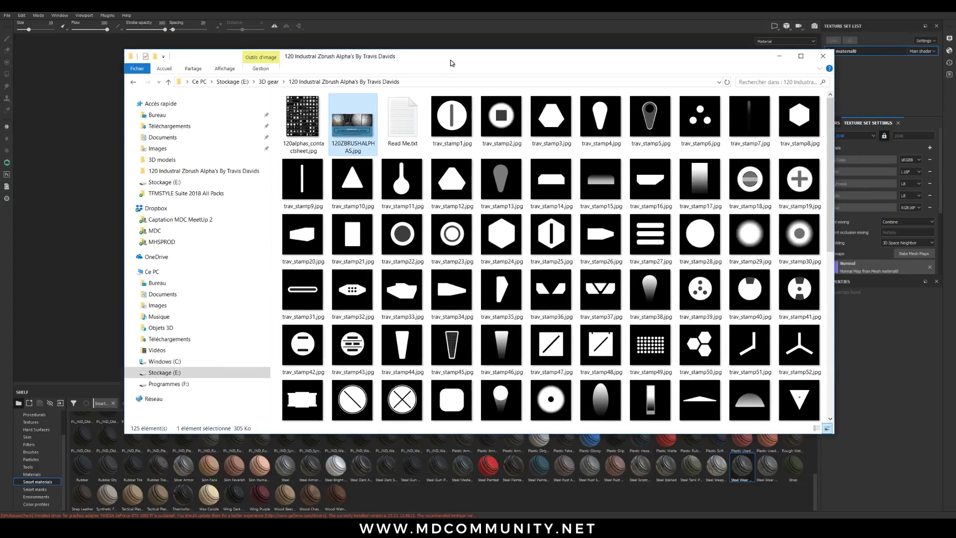
pyautogui.click(917, 125)
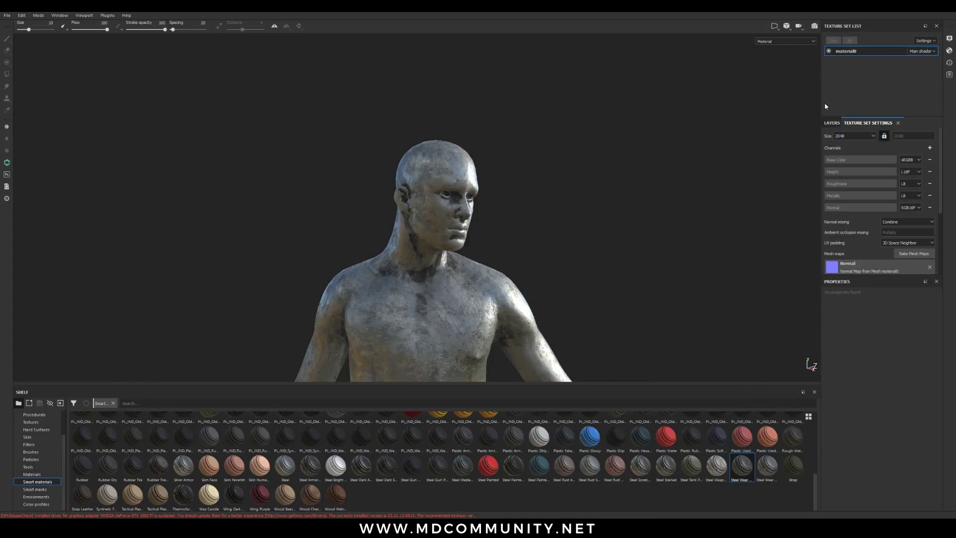
pyautogui.click(831, 122)
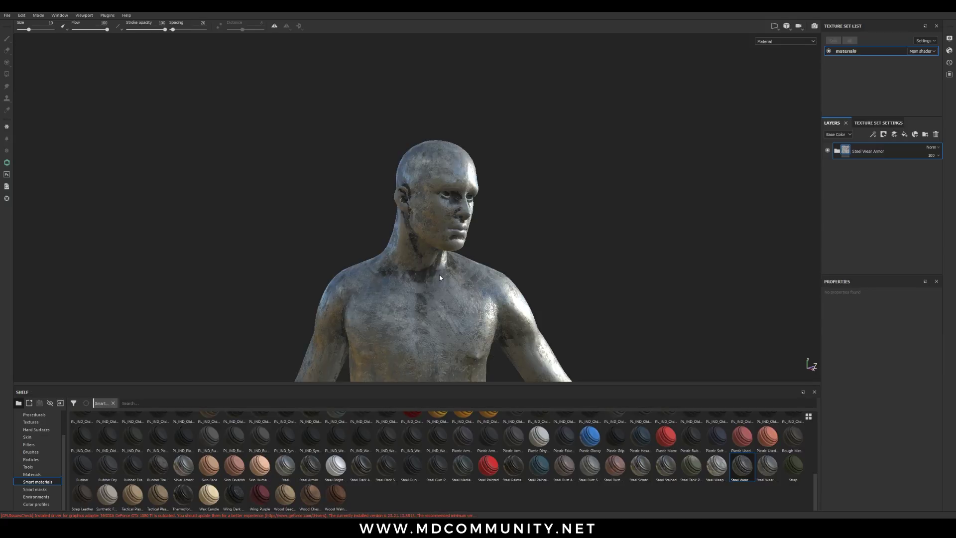
# Add a paint layer above Steel Wear Armor and limit its paint material to the height channel.
pyautogui.click(897, 136)
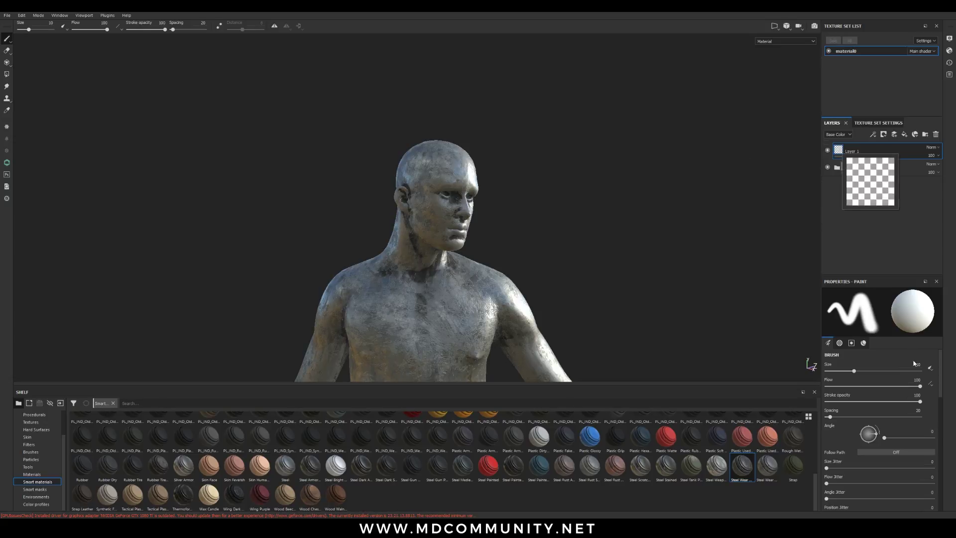
pyautogui.moveTo(940, 368); pyautogui.dragTo(939, 464)
pyautogui.scroll(2, 940, 464)
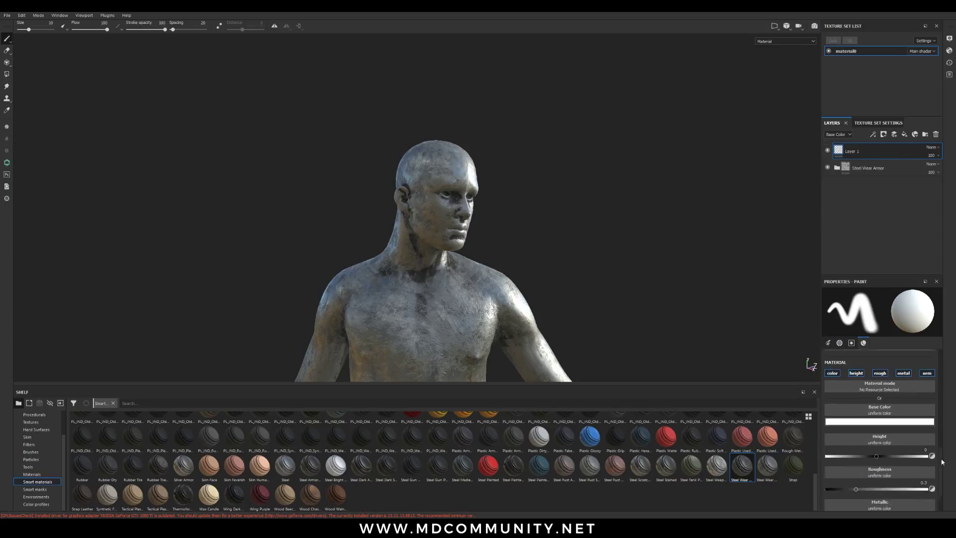
pyautogui.click(832, 396)
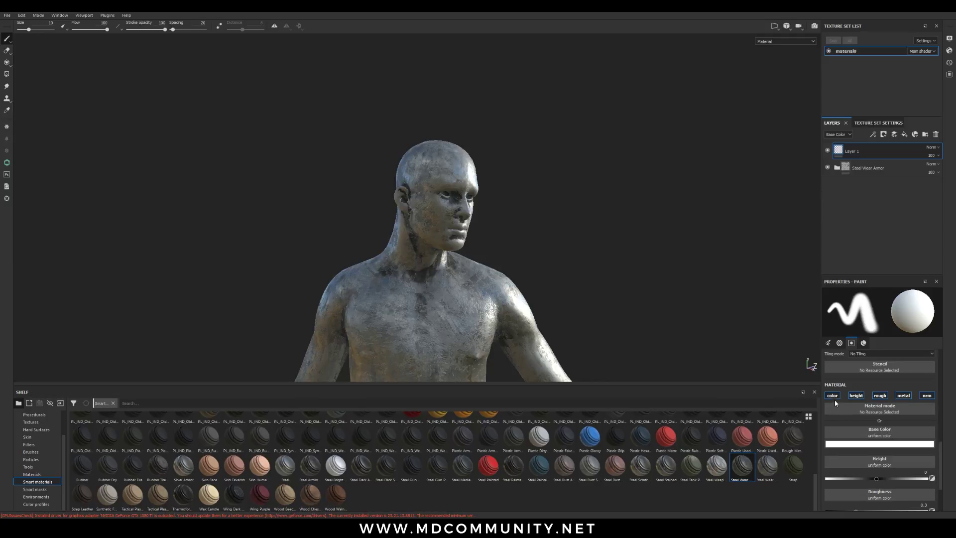
pyautogui.click(879, 396)
pyautogui.click(903, 396)
pyautogui.click(926, 396)
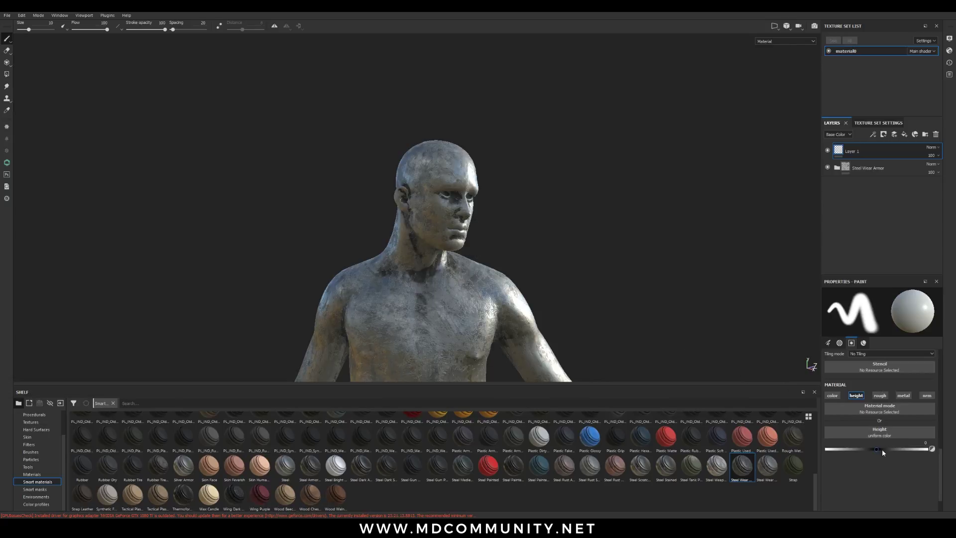
# Set the paint height to 1 and add a black mask to Layer 1.
pyautogui.moveTo(878, 452); pyautogui.dragTo(931, 449)
pyautogui.moveTo(926, 448); pyautogui.dragTo(819, 455)
pyautogui.moveTo(827, 451); pyautogui.dragTo(926, 449)
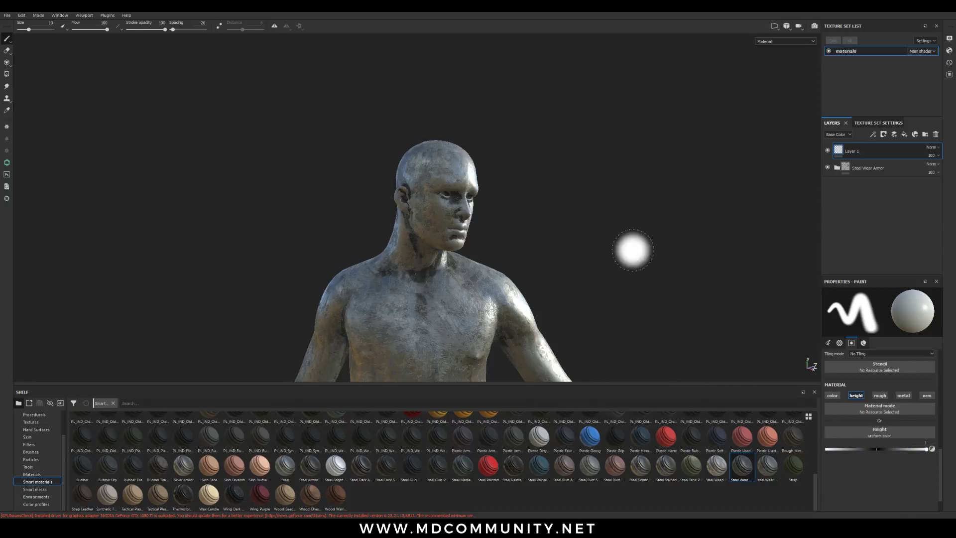
pyautogui.rightClick(838, 149)
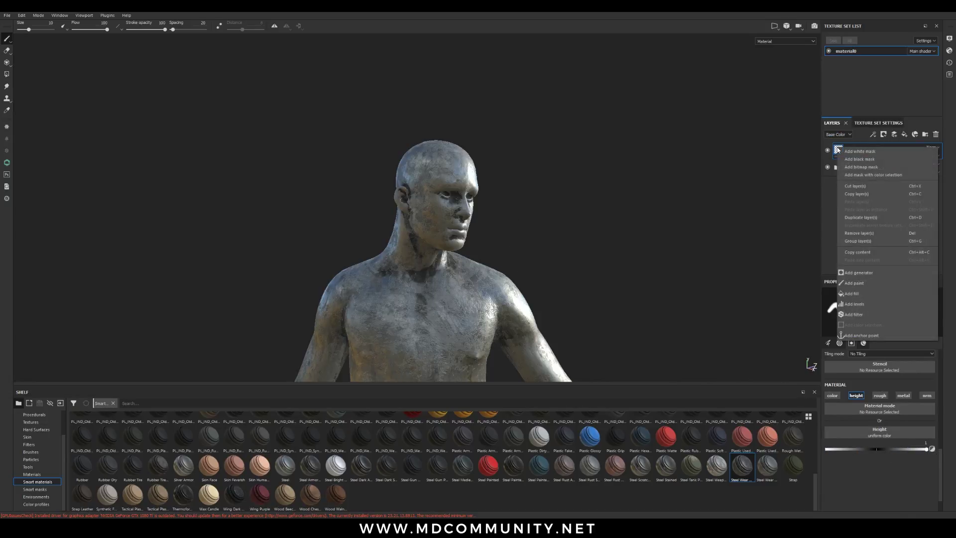
pyautogui.click(863, 165)
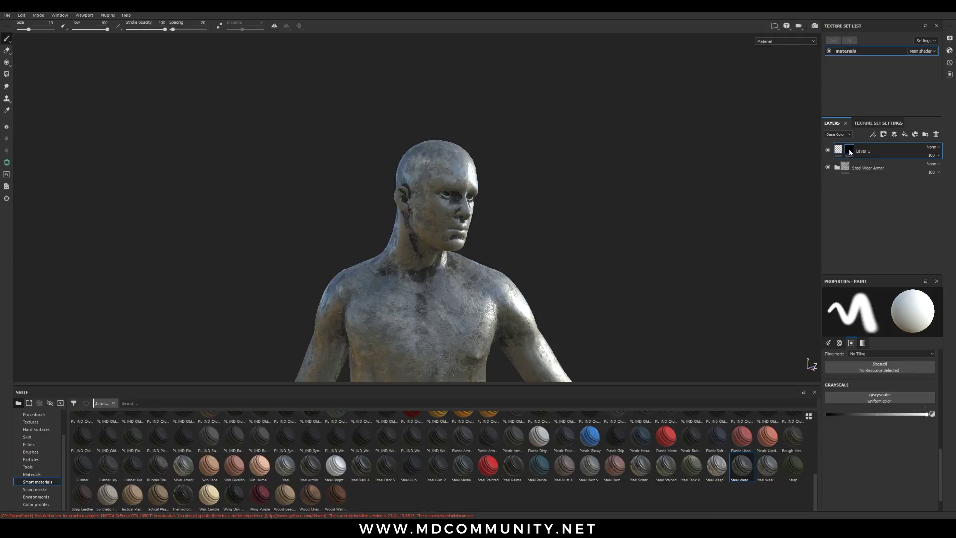
# Show the shelf's alphas and look through the built-in shapes to the end of the list.
pyautogui.moveTo(838, 152)
pyautogui.scroll(3, 42, 440)
pyautogui.click(42, 430)
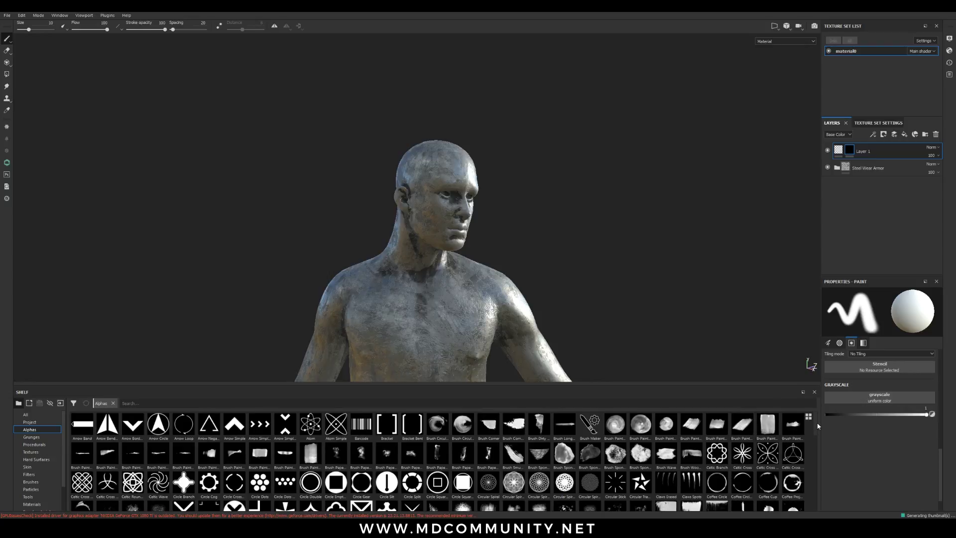
pyautogui.moveTo(816, 429)
pyautogui.mouseDown()
pyautogui.moveTo(814, 496)
pyautogui.moveTo(816, 426)
pyautogui.mouseUp()
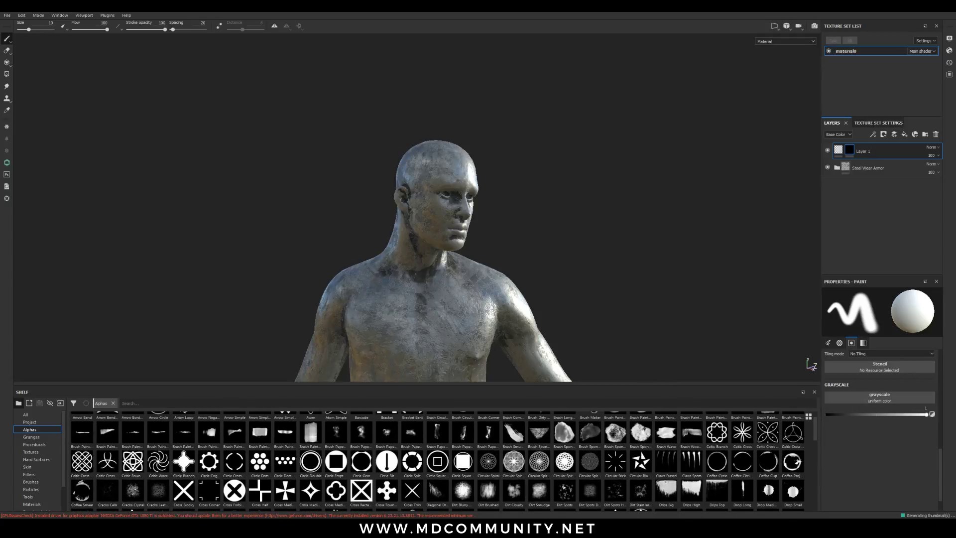
pyautogui.moveTo(955, 139); pyautogui.dragTo(955, 278)
pyautogui.scroll(-3, 811, 476)
pyautogui.scroll(-10, 811, 477)
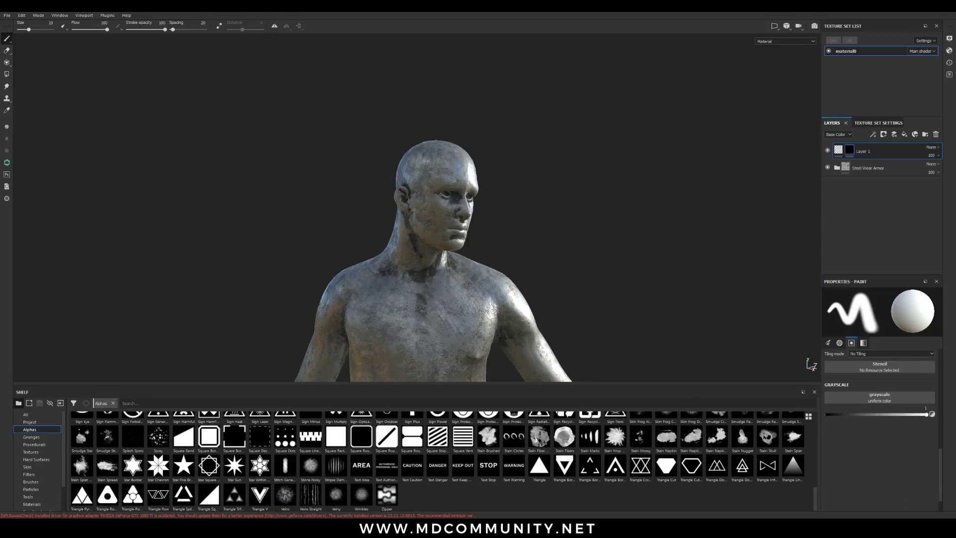
# Bring the 120 trav_stamp images from the alphas folder into the shelf and set the usage of all of them to alpha.
pyautogui.moveTo(701, 430); pyautogui.dragTo(466, 497)
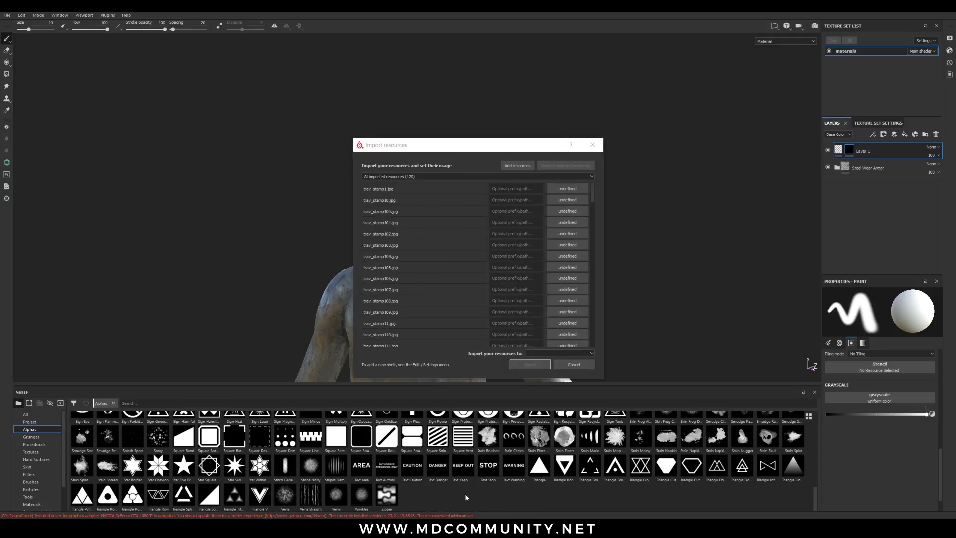
pyautogui.click(374, 188)
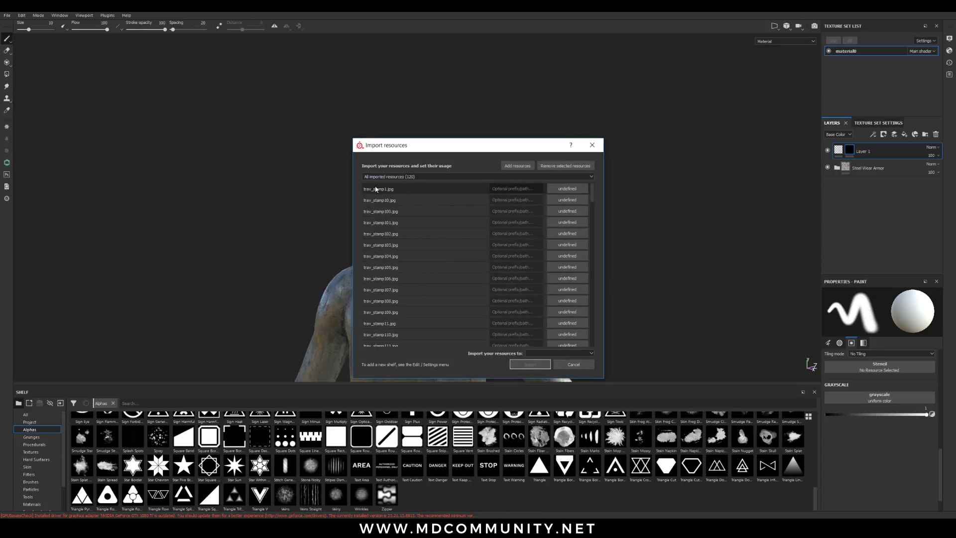
pyautogui.scroll(-20, 384, 242)
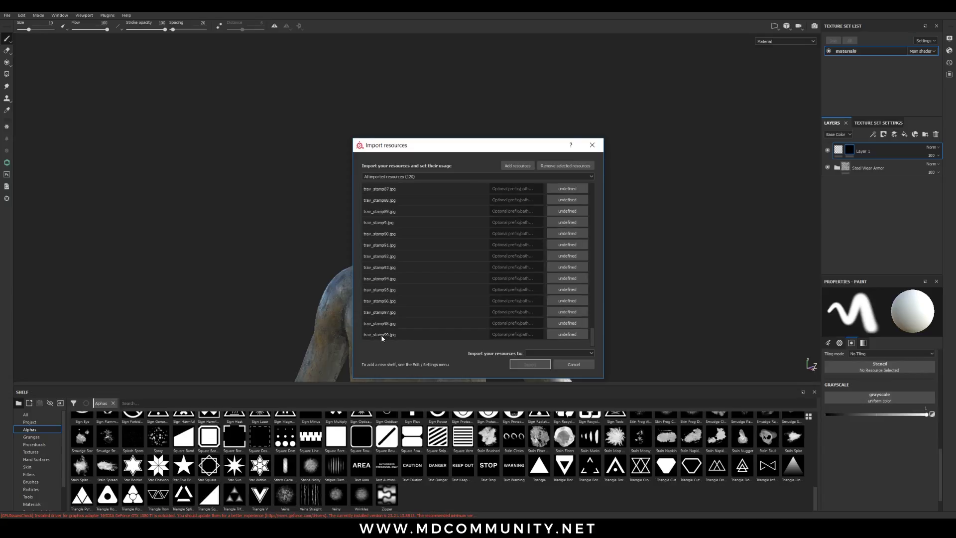
pyautogui.click(572, 313)
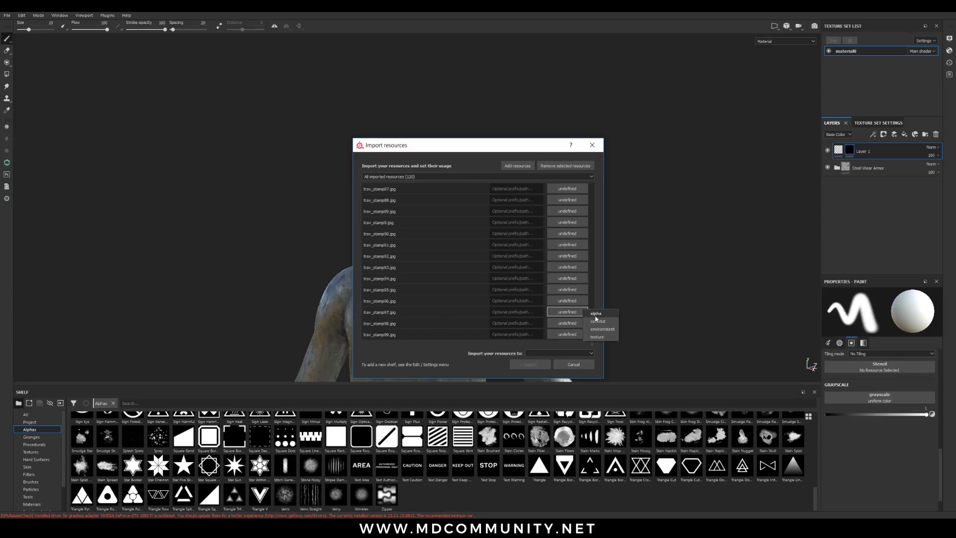
pyautogui.click(599, 323)
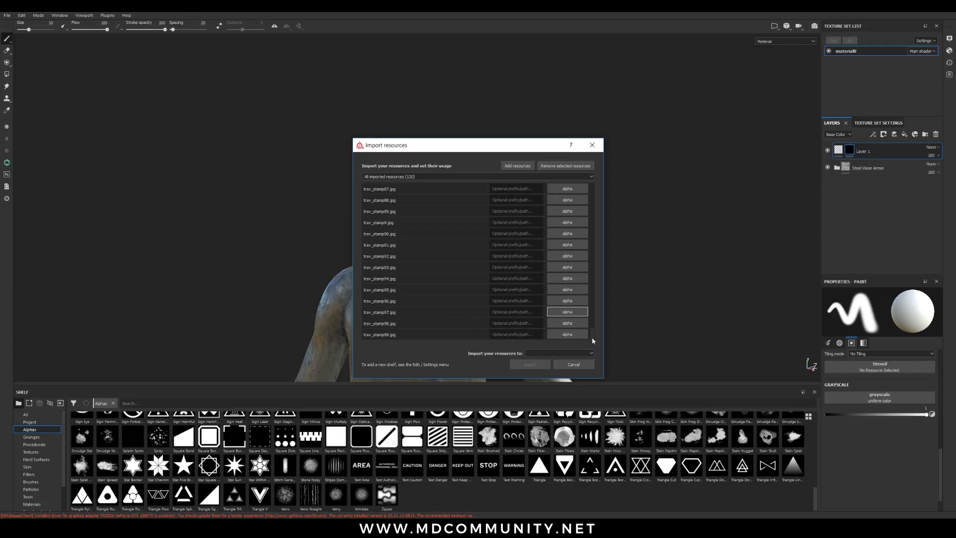
pyautogui.moveTo(593, 340); pyautogui.dragTo(585, 169)
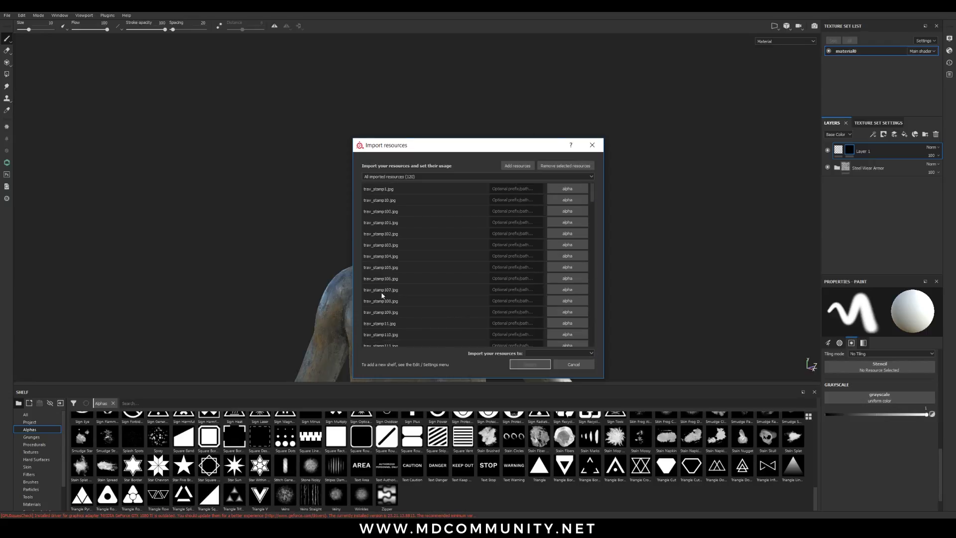
# Choose the current session as the destination and import the trav_stamp alphas.
pyautogui.click(550, 352)
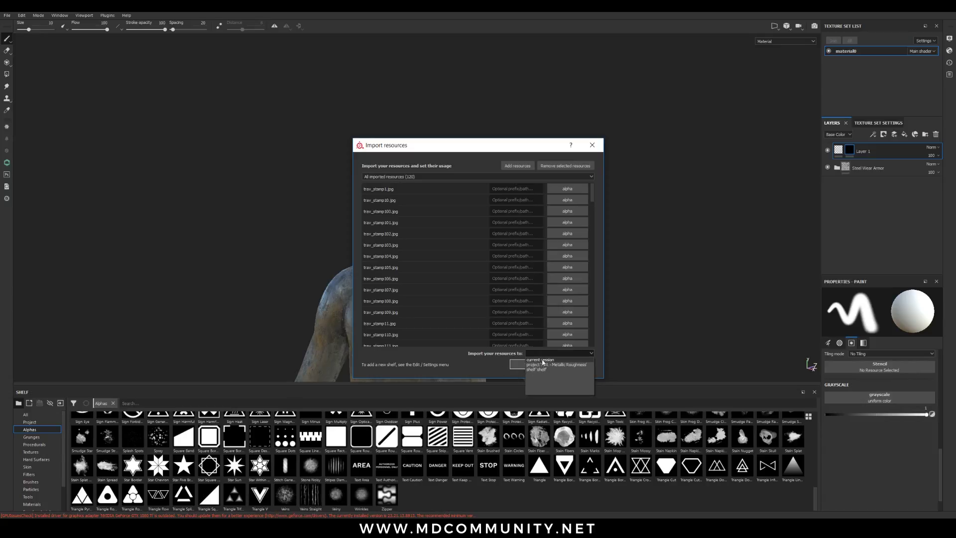
pyautogui.click(542, 359)
pyautogui.click(542, 353)
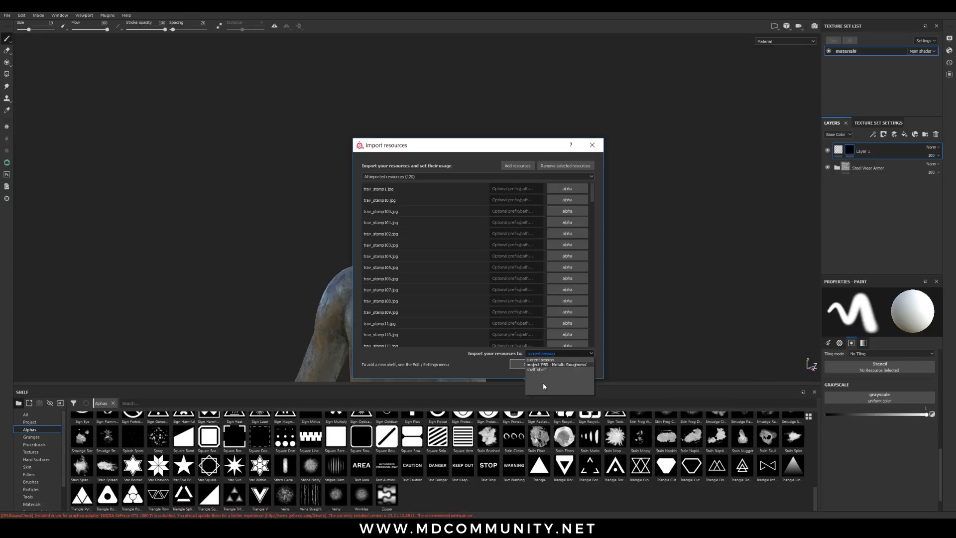
pyautogui.click(541, 359)
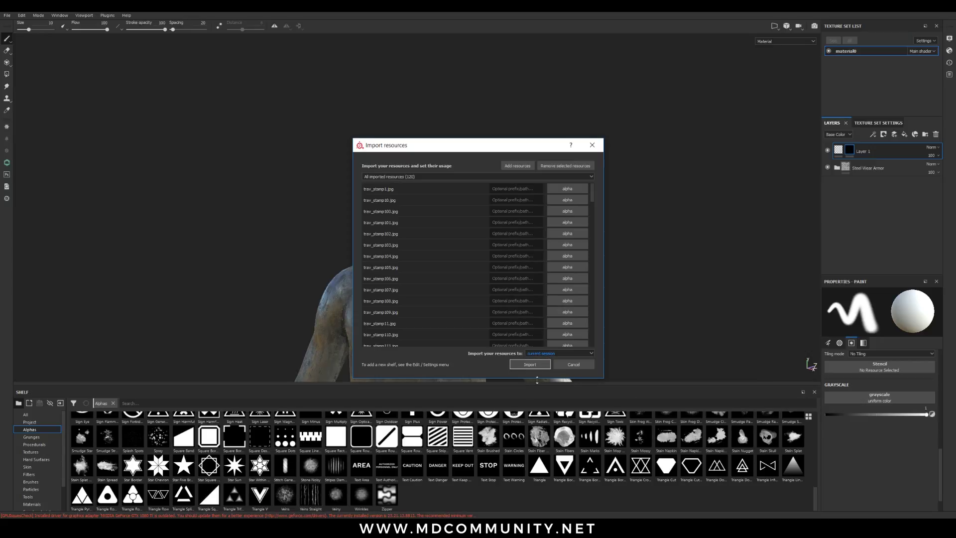
pyautogui.click(529, 368)
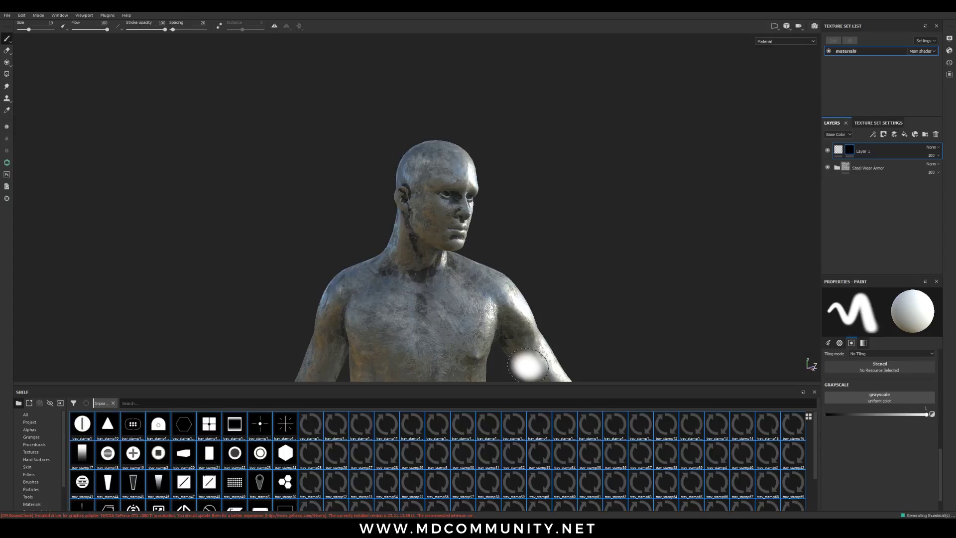
# Pick the three-bar trav_stamp27 alpha for the brush and delete Layer 1.
pyautogui.click(357, 462)
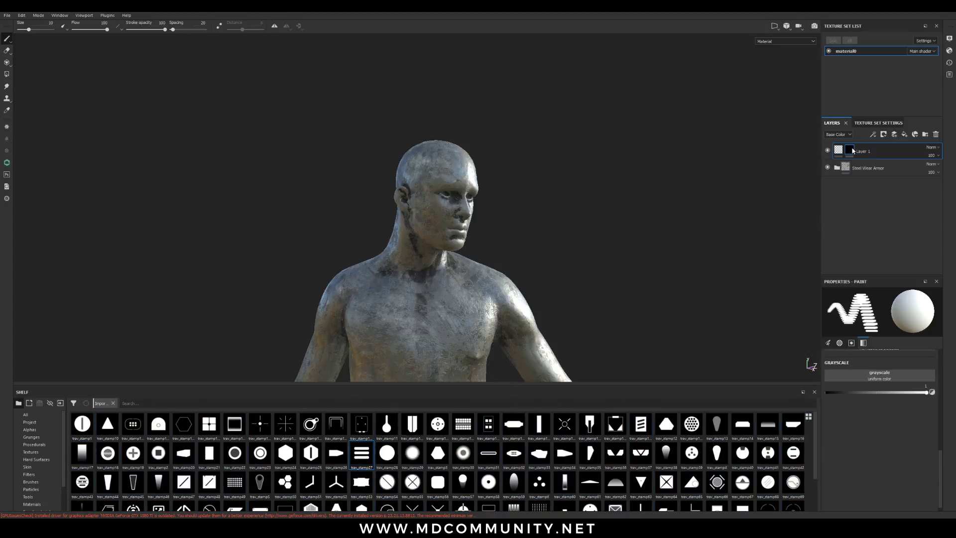
pyautogui.keyDown('alt'); pyautogui.moveTo(459, 172); pyautogui.dragTo(415, 189); pyautogui.keyUp('alt')
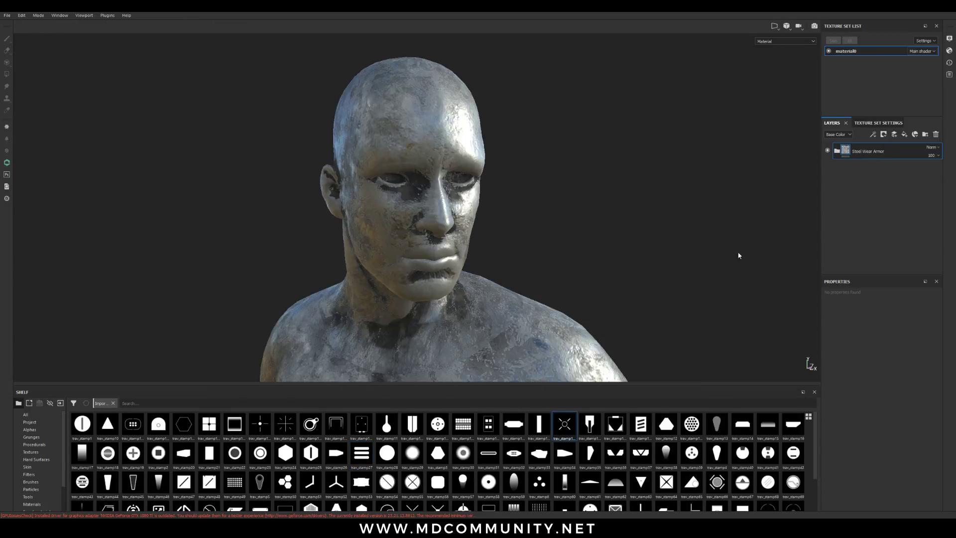
# Add a fill layer above Steel Wear Armor and keep only its height channel active.
pyautogui.click(903, 135)
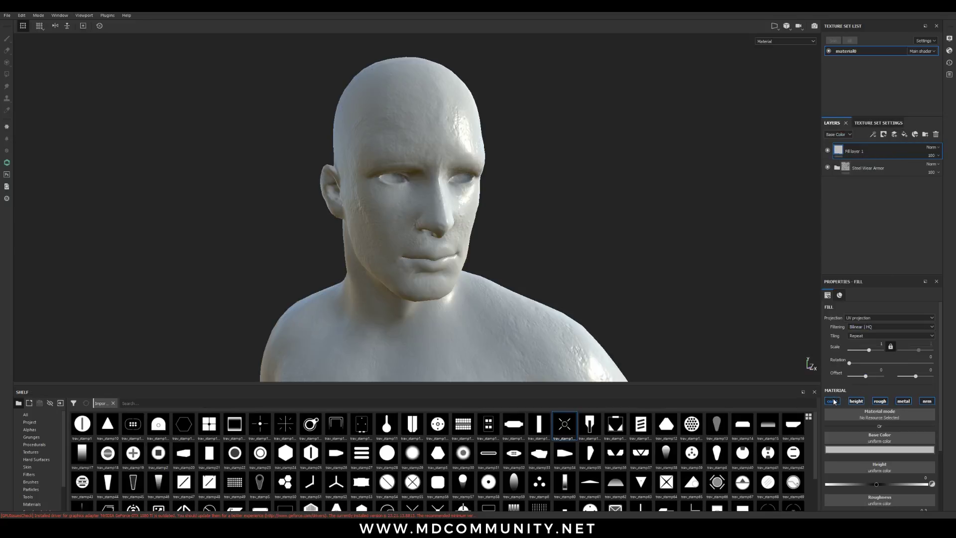
pyautogui.click(832, 400)
pyautogui.click(879, 401)
pyautogui.click(902, 401)
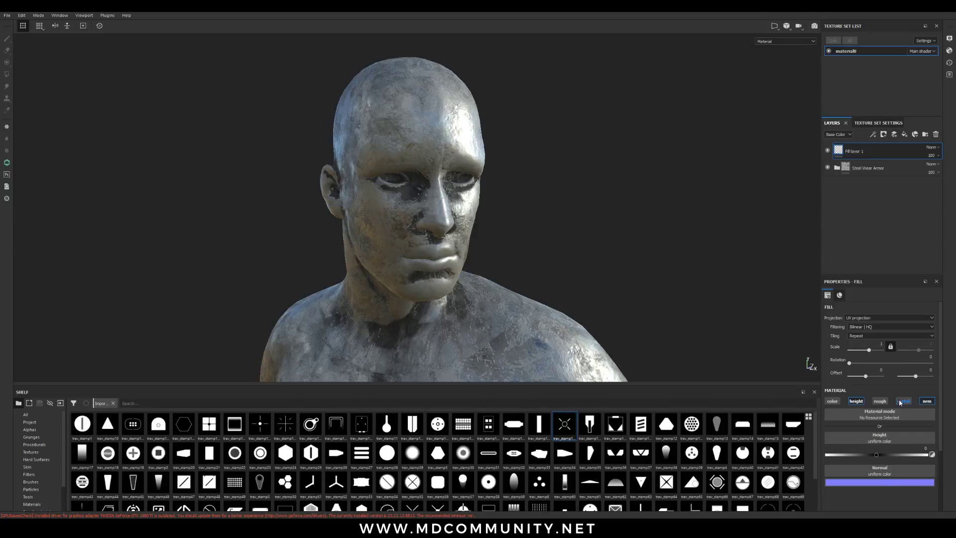
pyautogui.click(927, 401)
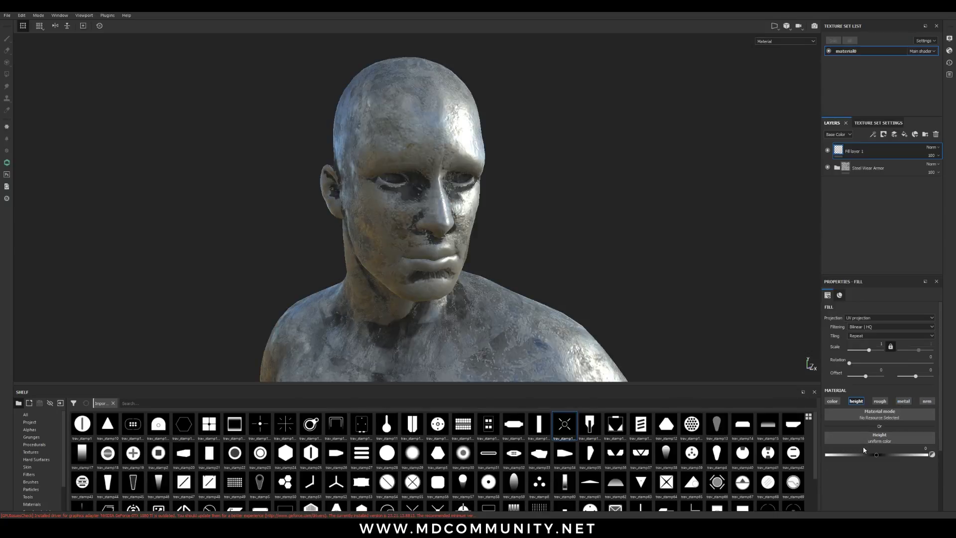
# Set the fill layer's height to 1 and give the layer a black mask.
pyautogui.moveTo(879, 455); pyautogui.dragTo(886, 457)
pyautogui.rightClick(843, 154)
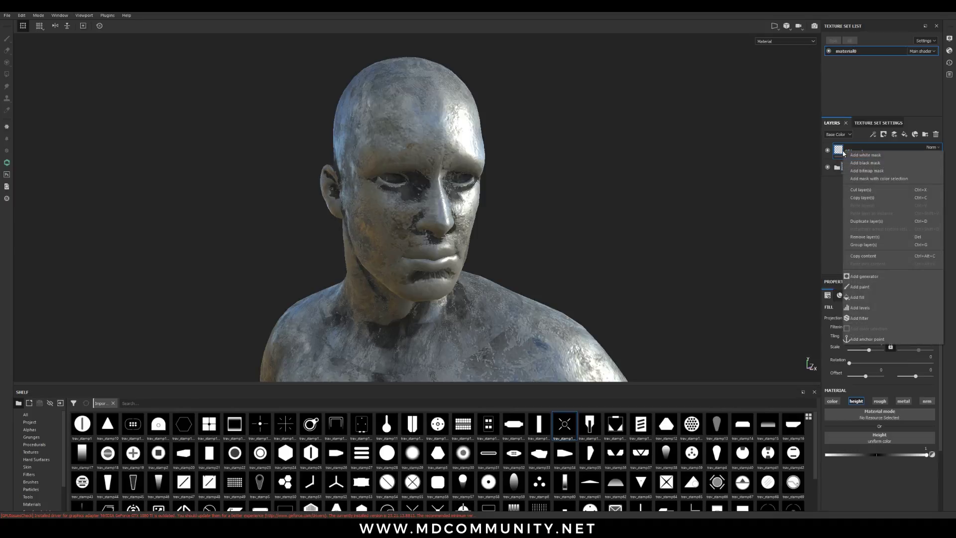
pyautogui.click(864, 164)
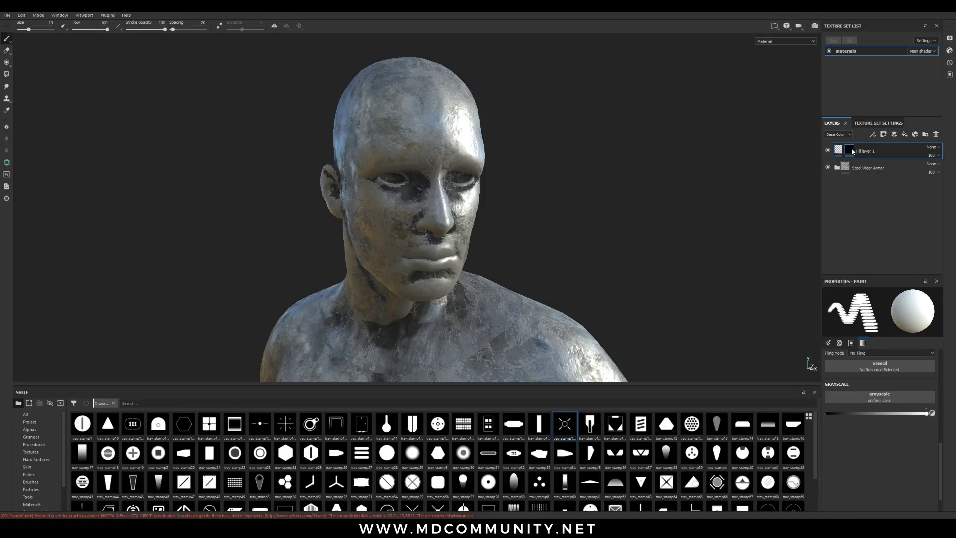
# Try stamping the three-bar alpha on the forehead through the fill layer's mask, and undo the stamp.
pyautogui.click(421, 119)
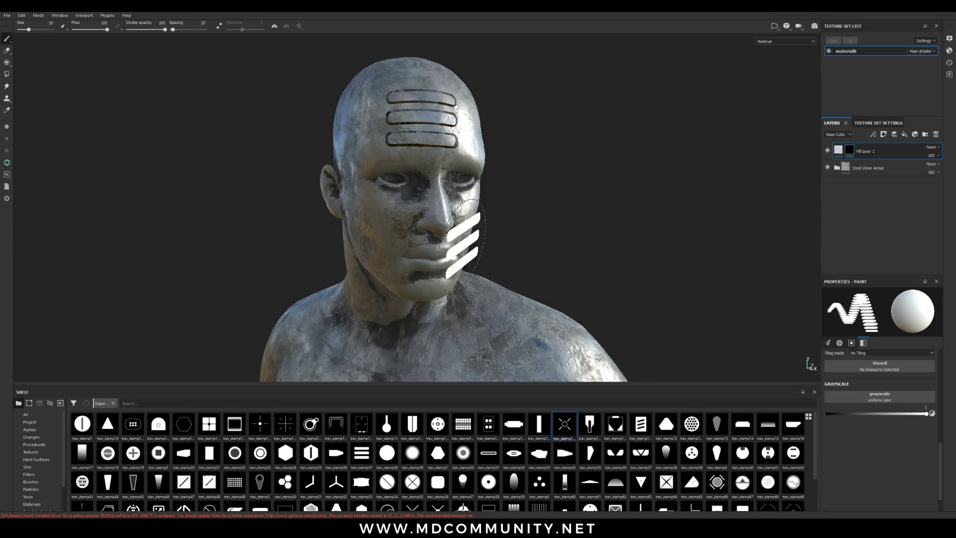
pyautogui.hotkey('ctrl', 'z')
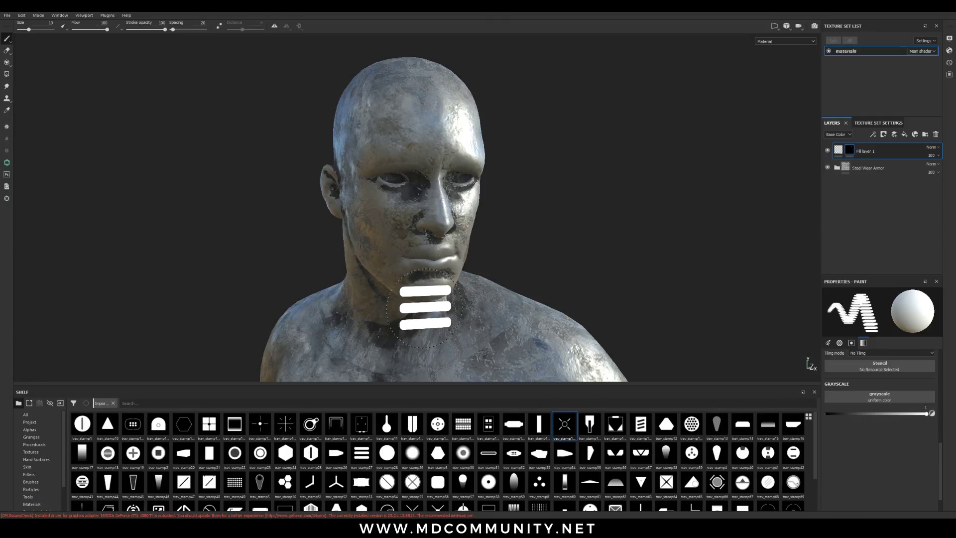
# Stamp the three-dot alpha on the centre of the forehead through Fill layer 1's mask, with the brush size about 5.6.
pyautogui.keyDown('alt'); pyautogui.moveTo(632, 299); pyautogui.dragTo(651, 217, button='middle'); pyautogui.keyUp('alt')
pyautogui.moveTo(438, 295)
pyautogui.keyDown('alt'); pyautogui.mouseDown(button='right')
pyautogui.moveTo(443, 311)
pyautogui.moveTo(432, 150)
pyautogui.mouseUp(button='right'); pyautogui.keyUp('alt')
pyautogui.keyDown('alt'); pyautogui.moveTo(403, 285); pyautogui.dragTo(410, 227, button='middle'); pyautogui.keyUp('alt')
pyautogui.keyDown('alt'); pyautogui.moveTo(410, 228); pyautogui.dragTo(436, 253); pyautogui.keyUp('alt')
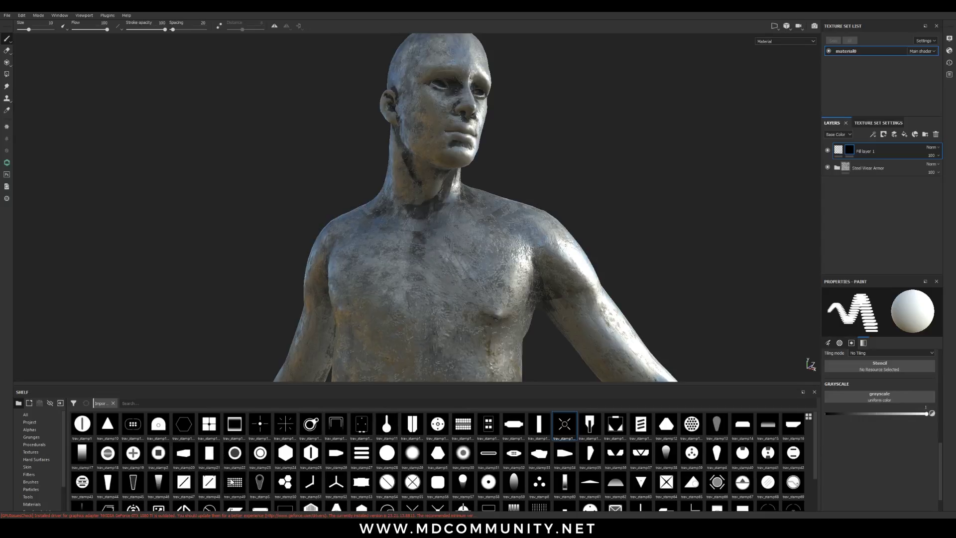
pyautogui.click(540, 480)
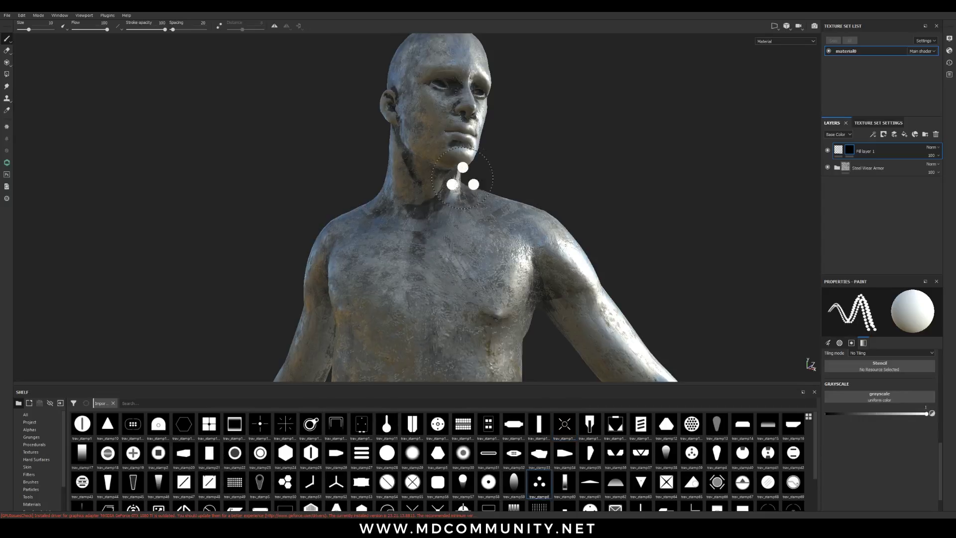
pyautogui.moveTo(459, 181)
pyautogui.keyDown('alt'); pyautogui.mouseDown()
pyautogui.moveTo(444, 272)
pyautogui.moveTo(459, 253)
pyautogui.moveTo(454, 199)
pyautogui.mouseUp(); pyautogui.keyUp('alt')
pyautogui.moveTo(454, 201)
pyautogui.keyDown('ctrl'); pyautogui.mouseDown(button='right')
pyautogui.moveTo(467, 198)
pyautogui.moveTo(465, 206)
pyautogui.mouseUp(button='right'); pyautogui.keyUp('ctrl')
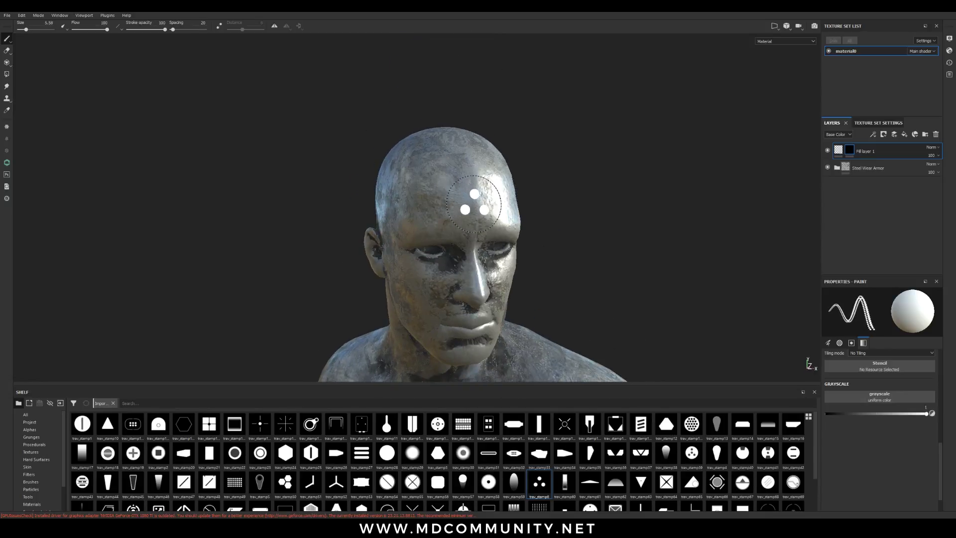
pyautogui.moveTo(465, 206)
pyautogui.keyDown('alt'); pyautogui.mouseDown()
pyautogui.moveTo(473, 204)
pyautogui.moveTo(465, 310)
pyautogui.moveTo(517, 271)
pyautogui.mouseUp(); pyautogui.keyUp('alt')
pyautogui.click(472, 204)
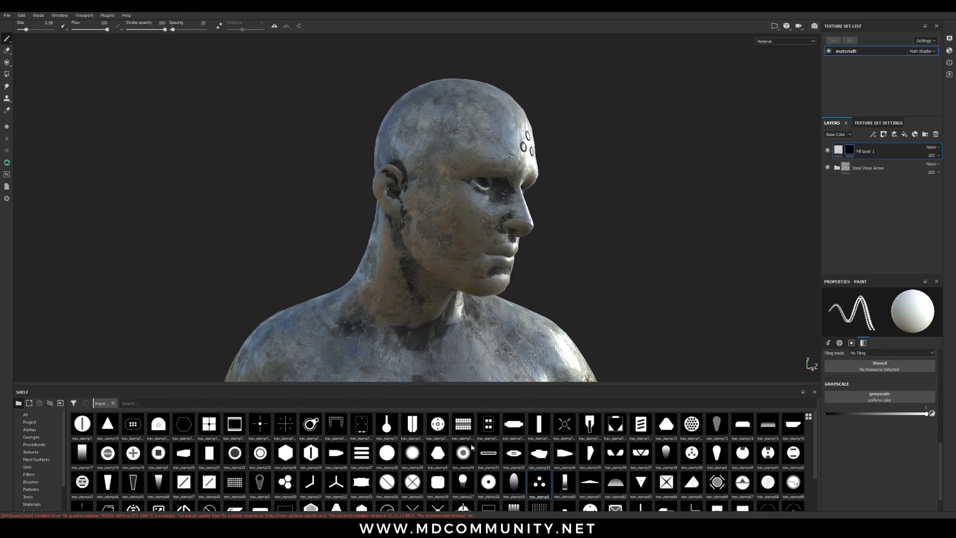
# Stamp the elongated six-hole trav_stamp32 alpha vertically on the middle of the chest, with the brush size about 17 and flow 90.
pyautogui.click(514, 457)
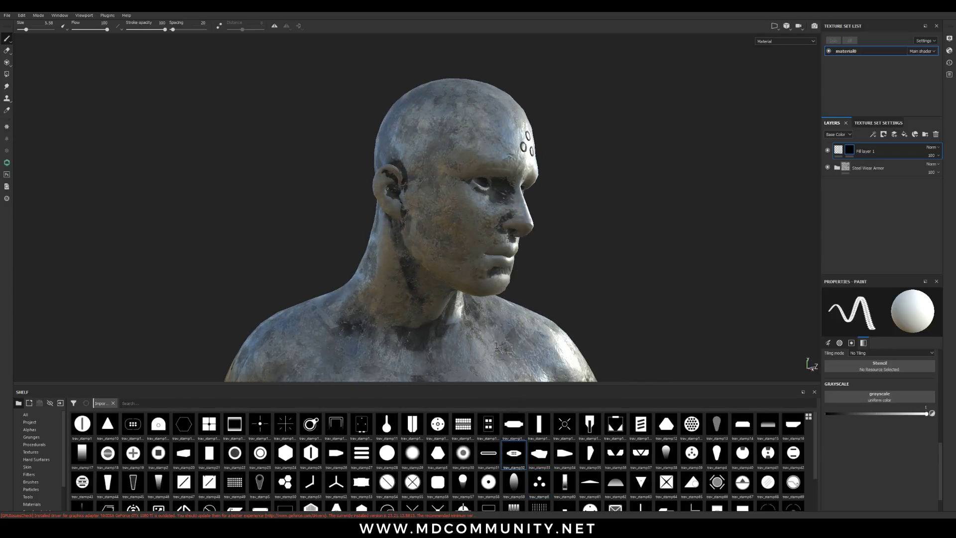
pyautogui.moveTo(497, 308)
pyautogui.keyDown('alt'); pyautogui.mouseDown()
pyautogui.moveTo(488, 241)
pyautogui.moveTo(413, 261)
pyautogui.moveTo(416, 227)
pyautogui.mouseUp(); pyautogui.keyUp('alt')
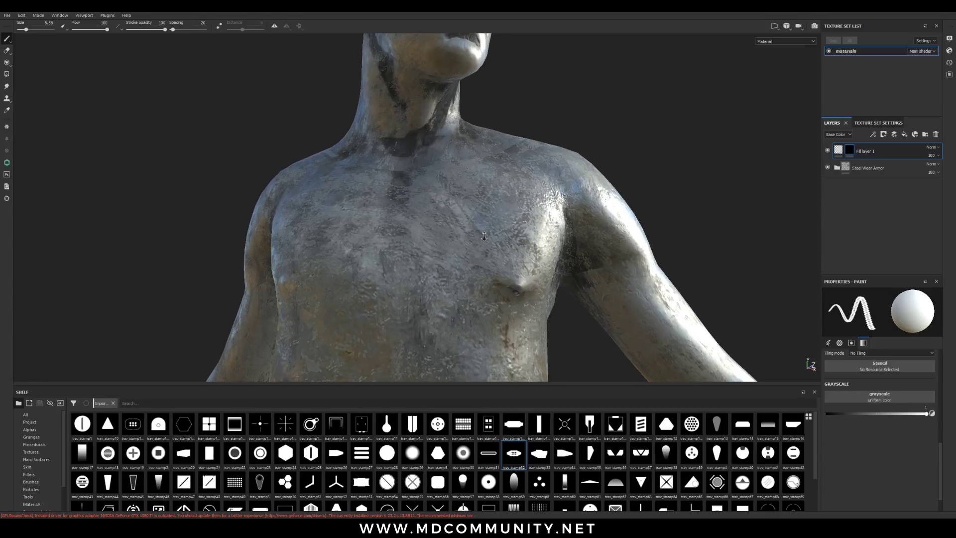
pyautogui.keyDown('shift'); pyautogui.moveTo(416, 227); pyautogui.dragTo(410, 242, button='right'); pyautogui.keyUp('shift')
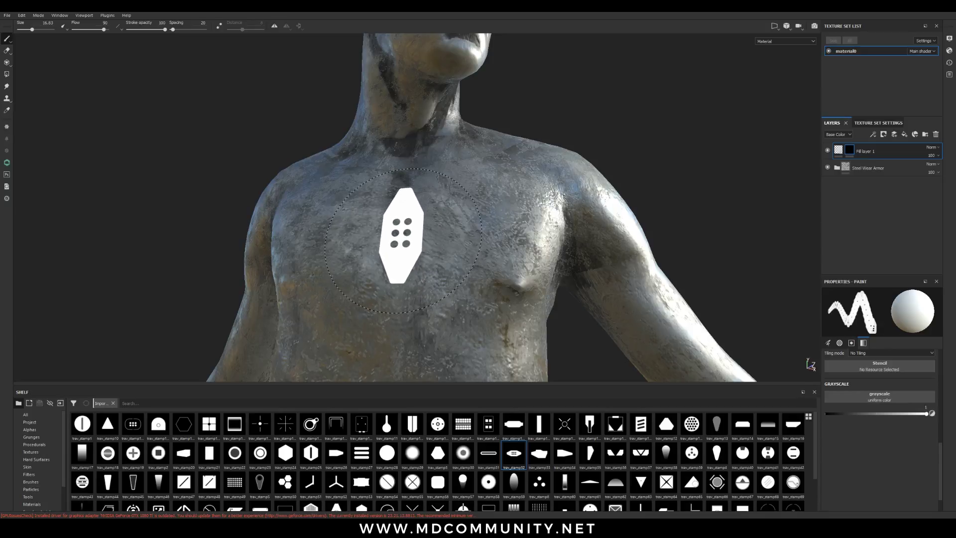
pyautogui.moveTo(245, 266)
pyautogui.keyDown('alt'); pyautogui.mouseDown()
pyautogui.moveTo(447, 283)
pyautogui.moveTo(307, 287)
pyautogui.moveTo(149, 267)
pyautogui.moveTo(171, 295)
pyautogui.moveTo(407, 271)
pyautogui.mouseUp(); pyautogui.keyUp('alt')
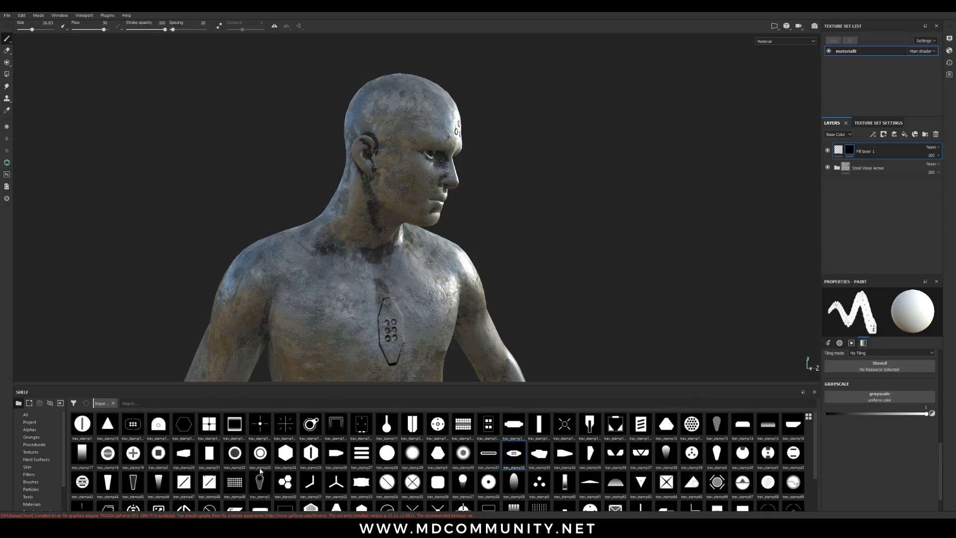
pyautogui.keyDown('alt'); pyautogui.moveTo(420, 203); pyautogui.dragTo(313, 219); pyautogui.keyUp('alt')
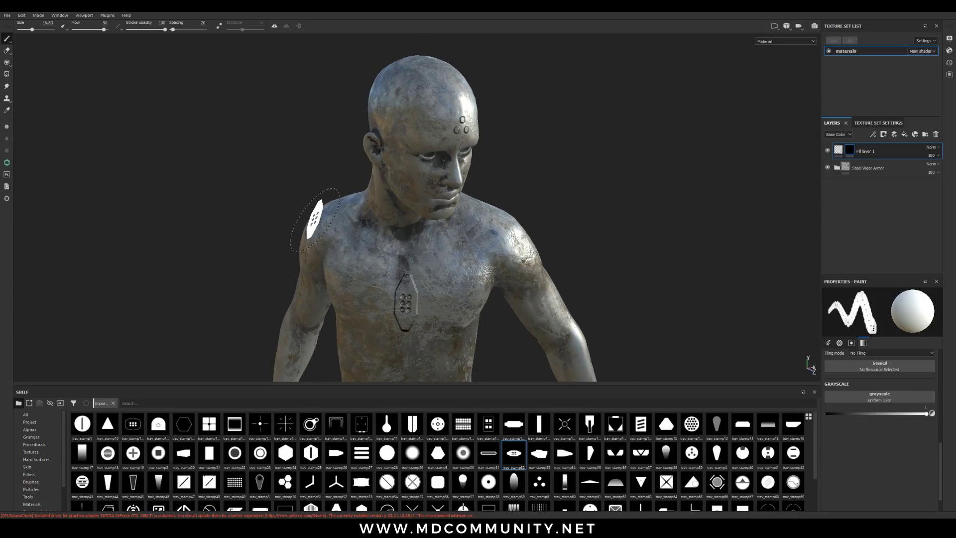
# Pick the split-plate trav_stamp37 alpha and preview it rotated over the shoulder and the side of the head.
pyautogui.click(640, 453)
pyautogui.keyDown('alt'); pyautogui.moveTo(354, 266); pyautogui.dragTo(319, 249); pyautogui.keyUp('alt')
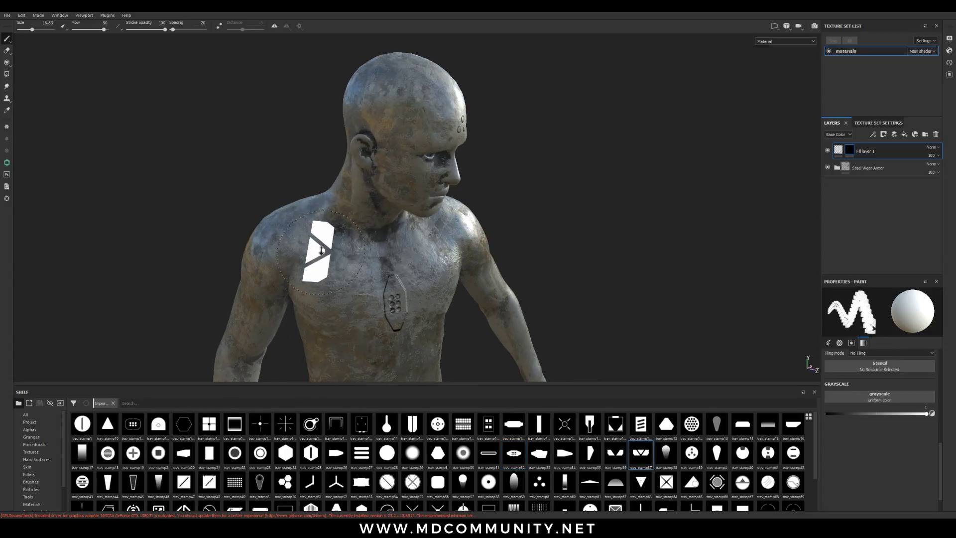
pyautogui.keyDown('alt'); pyautogui.moveTo(320, 245); pyautogui.dragTo(294, 354, button='right'); pyautogui.keyUp('alt')
pyautogui.moveTo(320, 245)
pyautogui.keyDown('ctrl'); pyautogui.mouseDown()
pyautogui.moveTo(358, 245)
pyautogui.moveTo(343, 246)
pyautogui.mouseUp(); pyautogui.keyUp('ctrl')
pyautogui.keyDown('alt'); pyautogui.moveTo(471, 99); pyautogui.dragTo(415, 148, button='middle'); pyautogui.keyUp('alt')
pyautogui.keyDown('alt'); pyautogui.moveTo(416, 148); pyautogui.dragTo(342, 124); pyautogui.keyUp('alt')
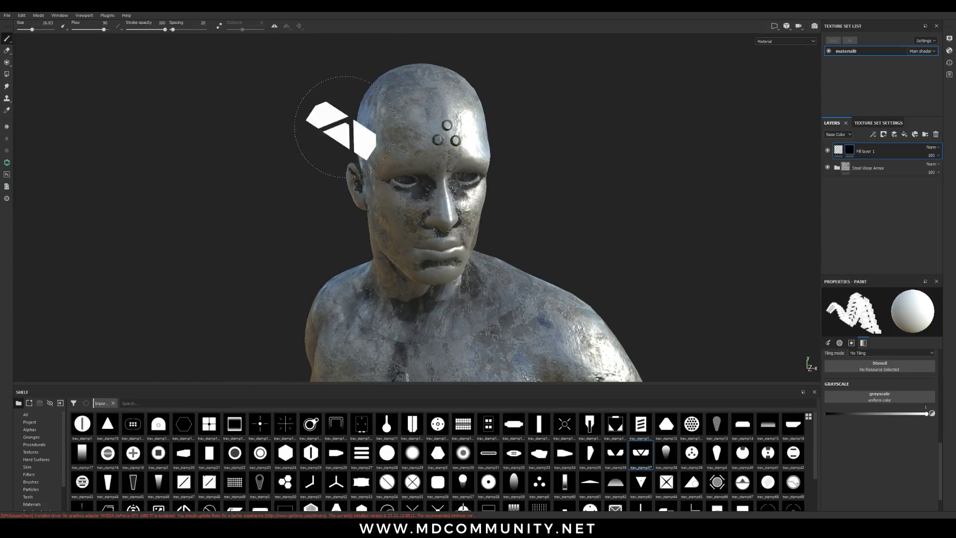
pyautogui.keyDown('alt'); pyautogui.moveTo(318, 267); pyautogui.dragTo(338, 259); pyautogui.keyUp('alt')
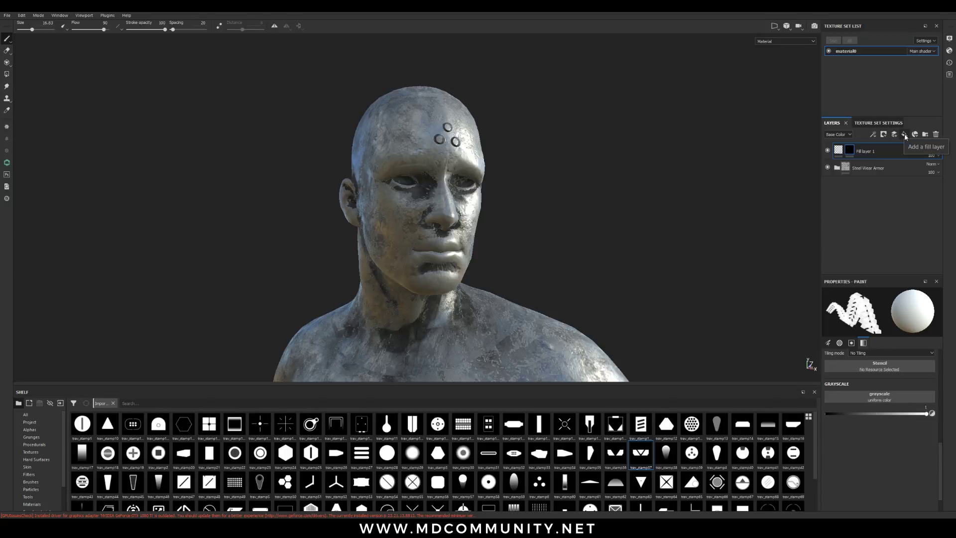
# Add an Emissive channel to the texture set and return to the layer stack.
pyautogui.click(890, 124)
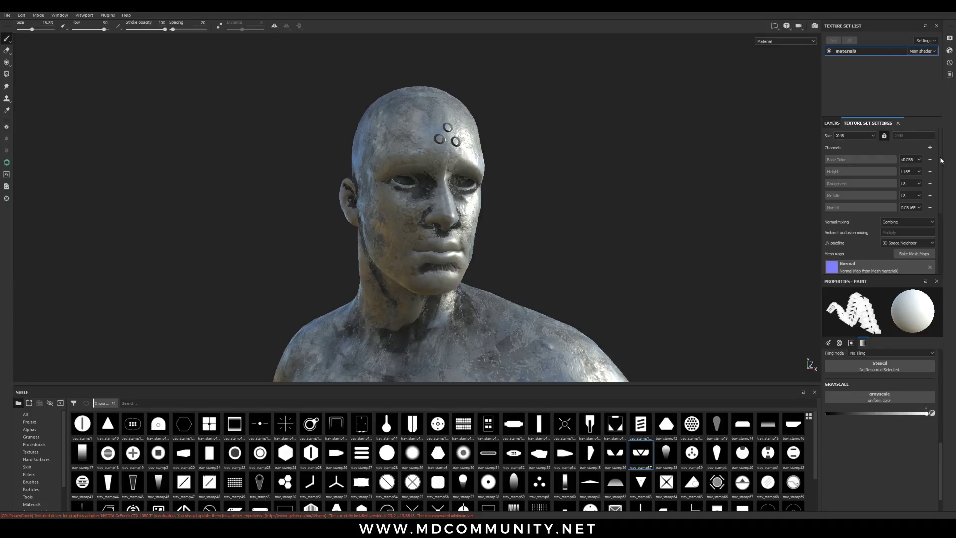
pyautogui.click(930, 149)
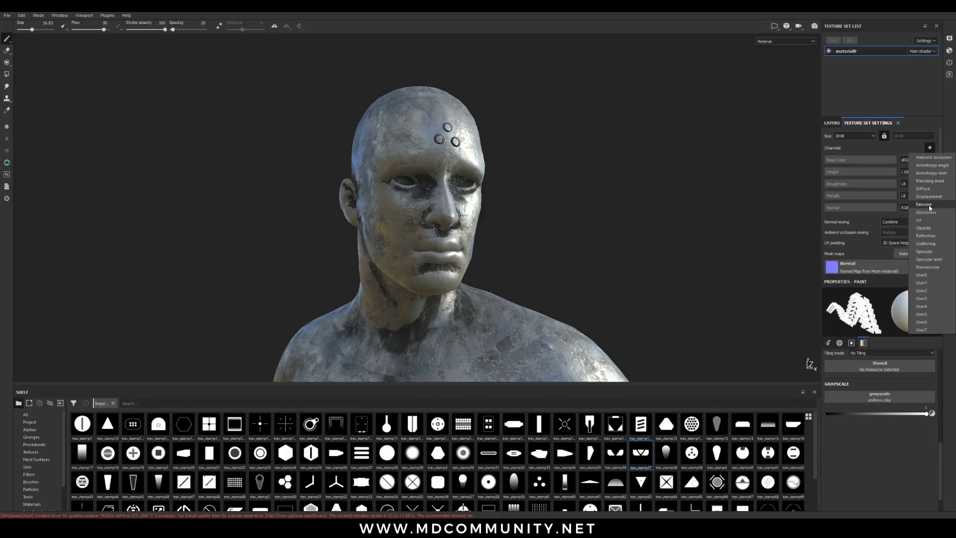
pyautogui.click(925, 204)
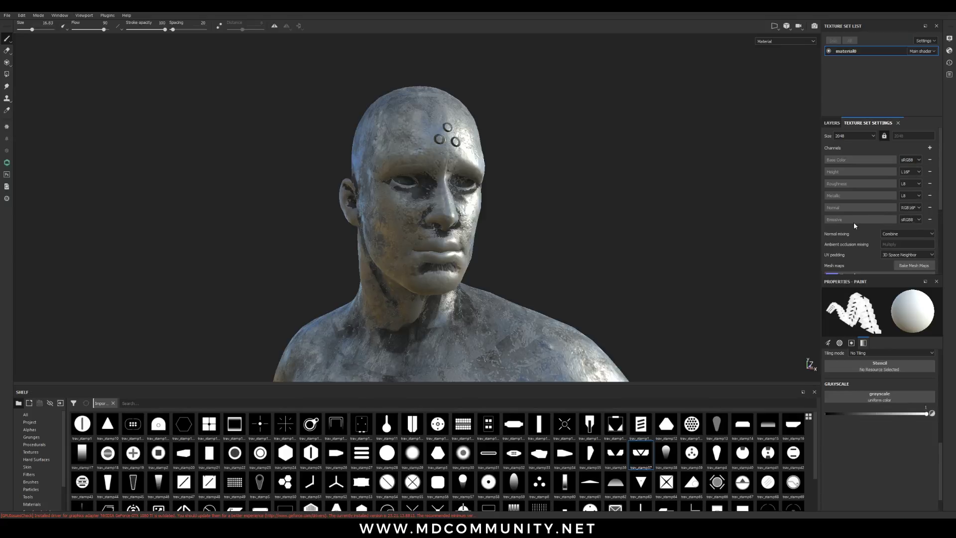
pyautogui.click(830, 125)
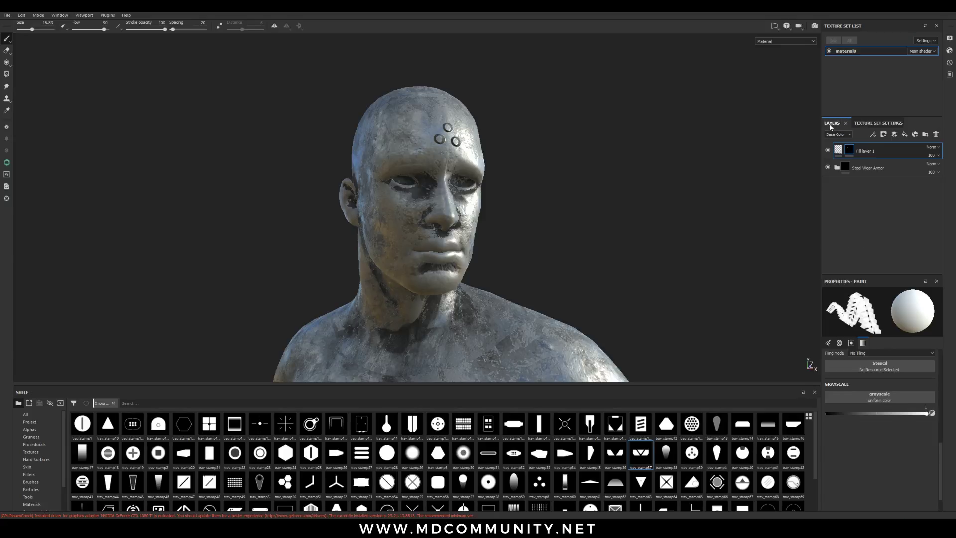
# Add a second fill layer above Fill layer 1 and keep only its emissive channel active.
pyautogui.click(904, 135)
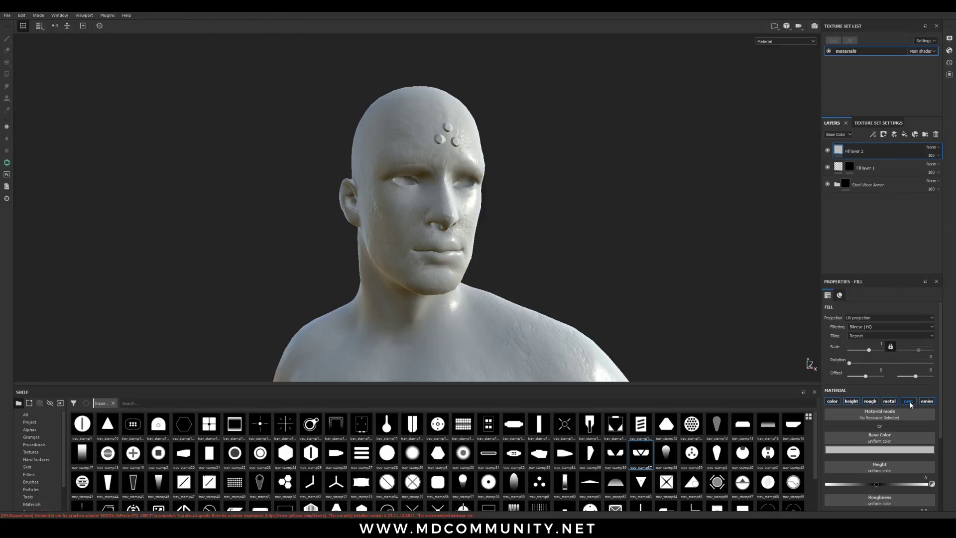
pyautogui.click(908, 401)
pyautogui.click(889, 401)
pyautogui.click(870, 401)
pyautogui.click(850, 401)
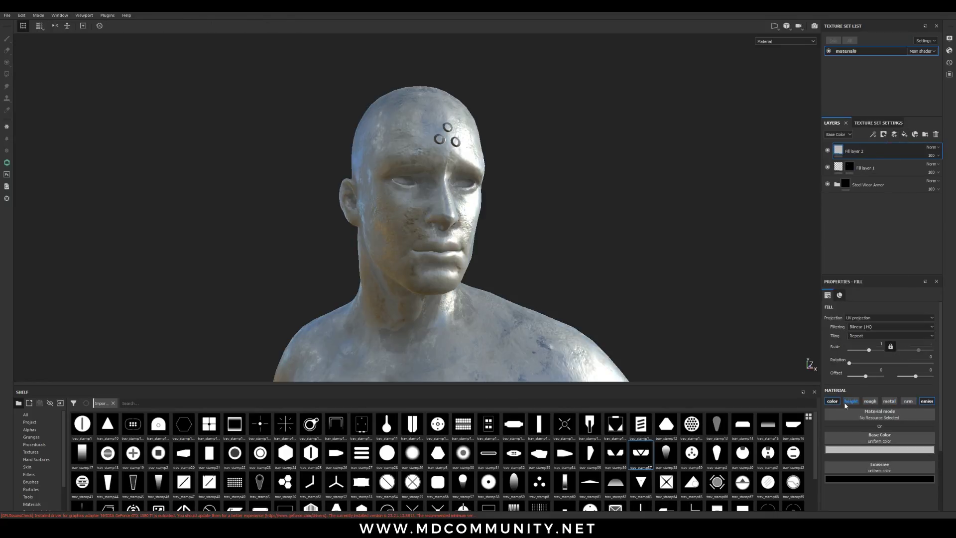
pyautogui.click(832, 402)
# Set Fill layer 2's emissive color to pure red and give the layer a black mask.
pyautogui.click(872, 448)
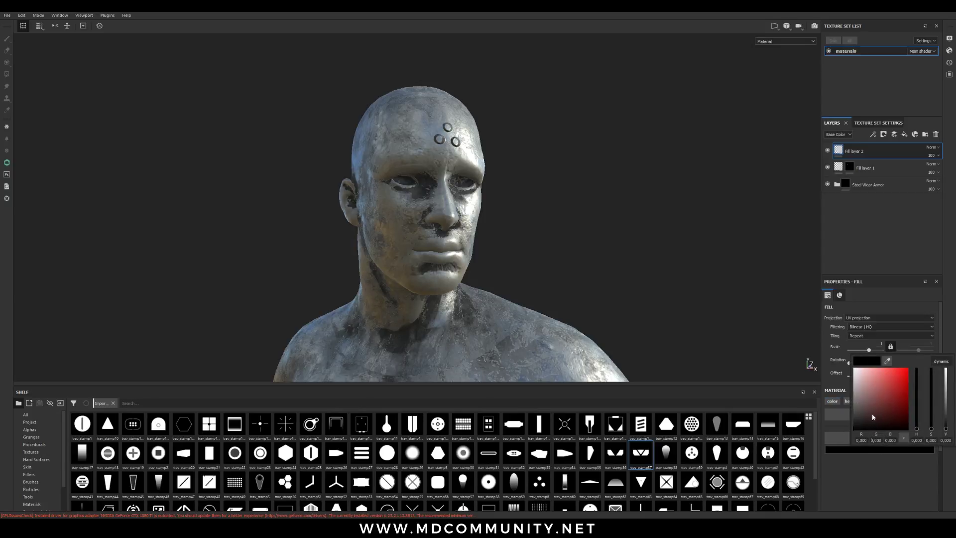
pyautogui.moveTo(872, 417); pyautogui.dragTo(940, 337)
pyautogui.click(891, 490)
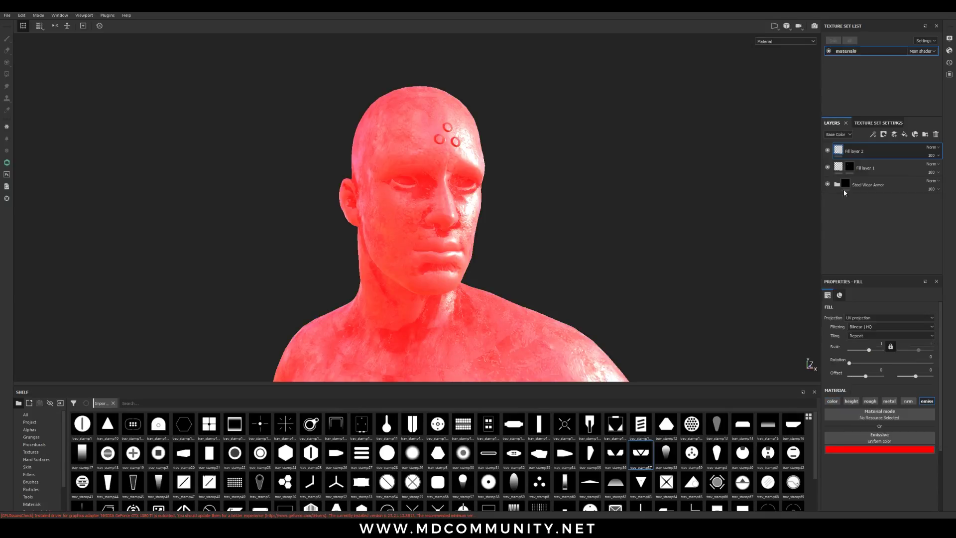
pyautogui.rightClick(843, 149)
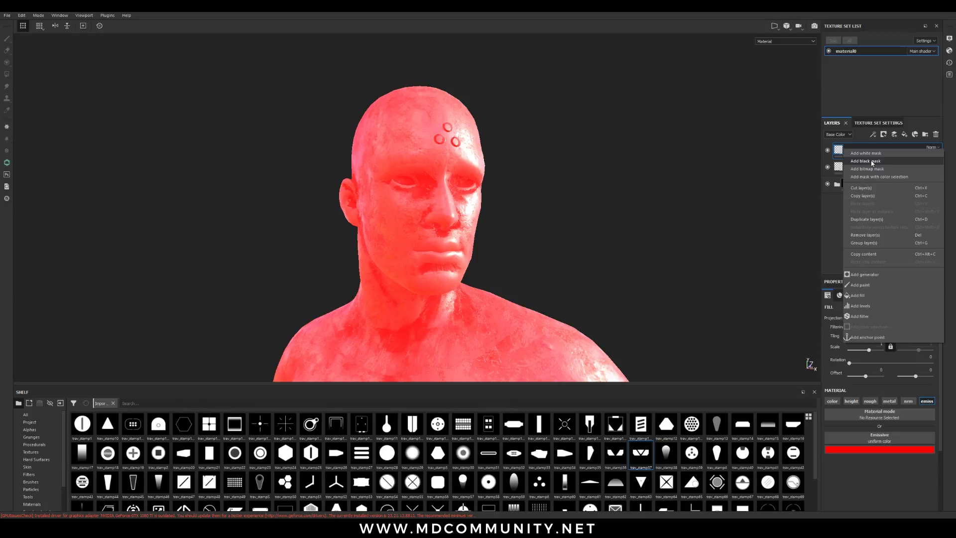
pyautogui.click(871, 161)
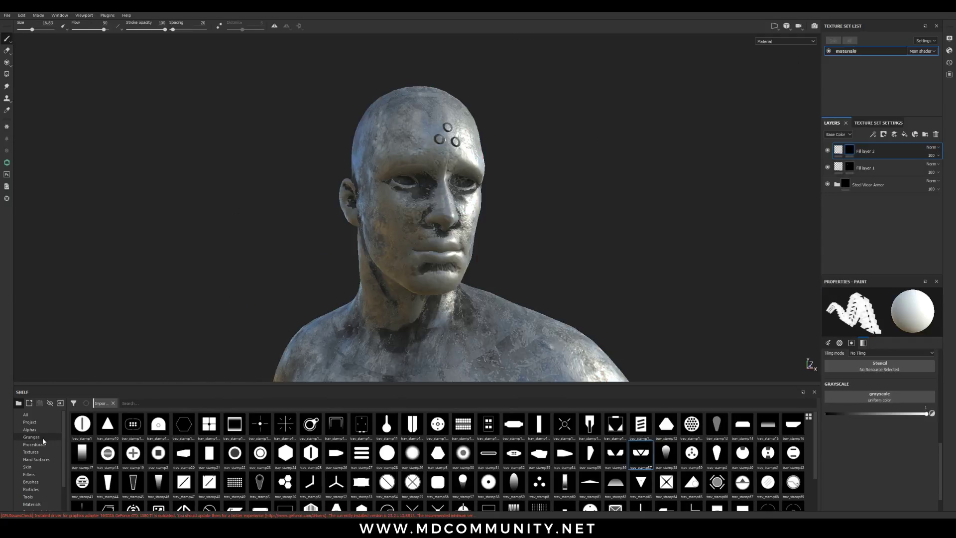
# Paint the three raised forehead dots into Fill layer 2's mask using the Basic Soft brush at size about 1.9.
pyautogui.click(36, 483)
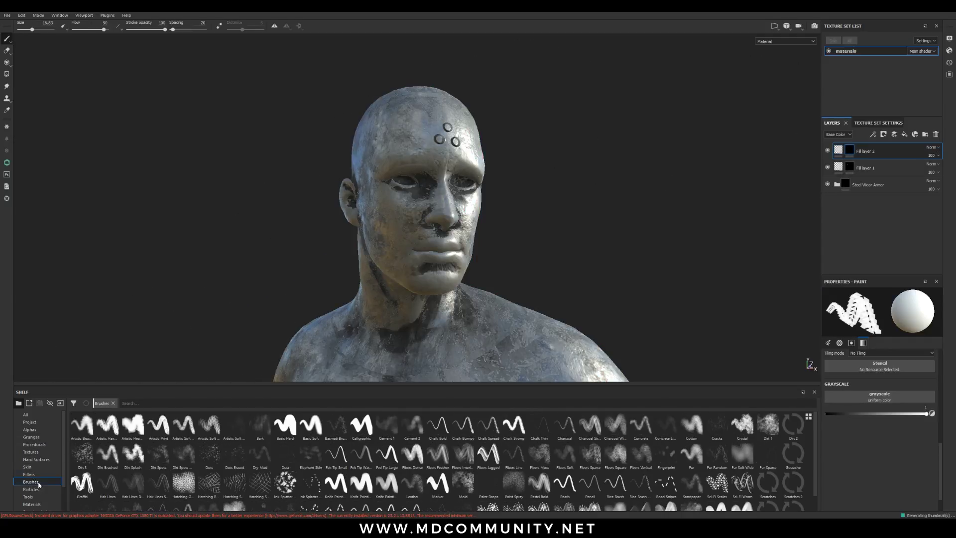
pyautogui.click(310, 431)
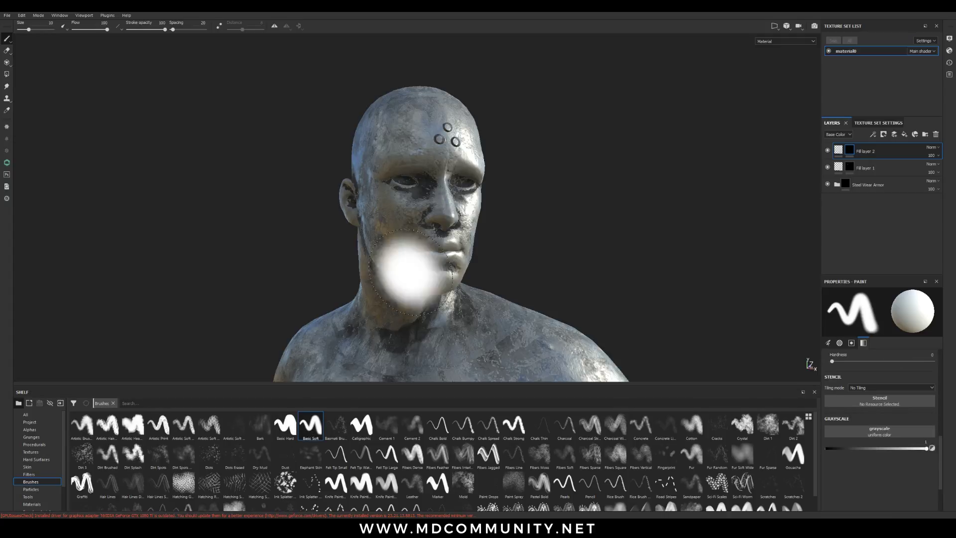
pyautogui.scroll(5, 428, 149)
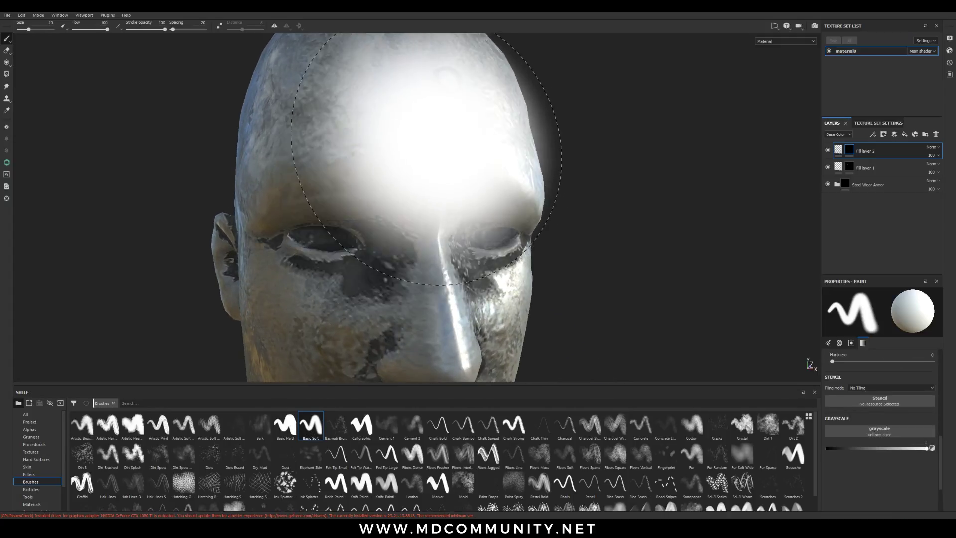
pyautogui.moveTo(428, 149)
pyautogui.keyDown('ctrl'); pyautogui.mouseDown(button='right')
pyautogui.moveTo(458, 122)
pyautogui.moveTo(447, 135)
pyautogui.moveTo(455, 136)
pyautogui.mouseUp(button='right'); pyautogui.keyUp('ctrl')
pyautogui.keyDown('alt'); pyautogui.moveTo(454, 136); pyautogui.dragTo(430, 163); pyautogui.keyUp('alt')
pyautogui.click(474, 122)
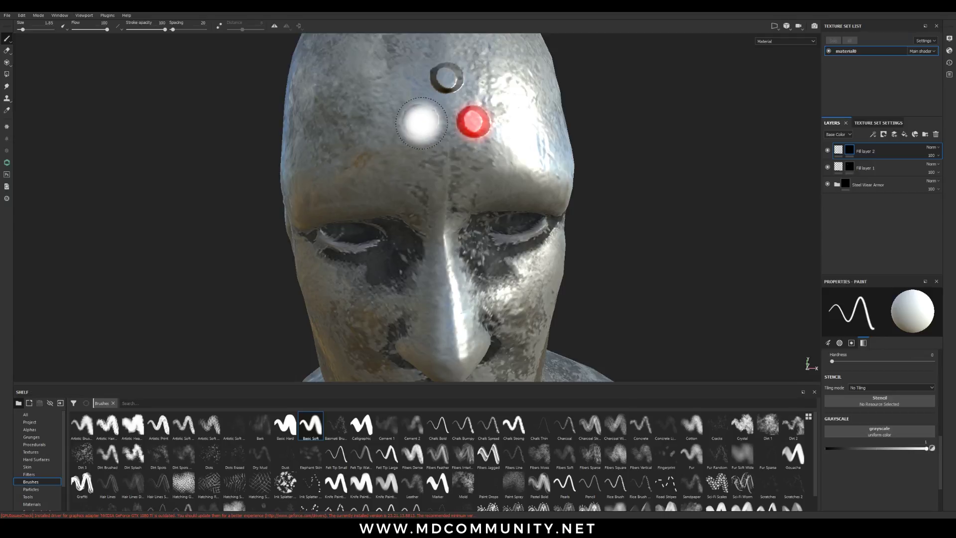
pyautogui.click(420, 121)
pyautogui.click(447, 78)
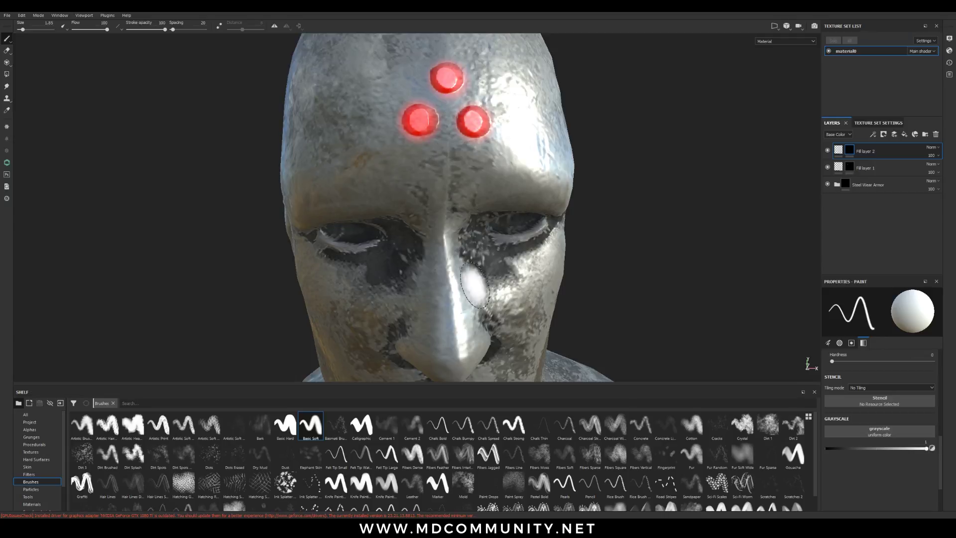
pyautogui.keyDown('alt'); pyautogui.moveTo(447, 78); pyautogui.dragTo(480, 102); pyautogui.keyUp('alt')
# Switch to Photos to check the reference render, close it, and examine the forehead dots and chest stamp on the whole torso.
pyautogui.hotkey('alt', 'Tab')
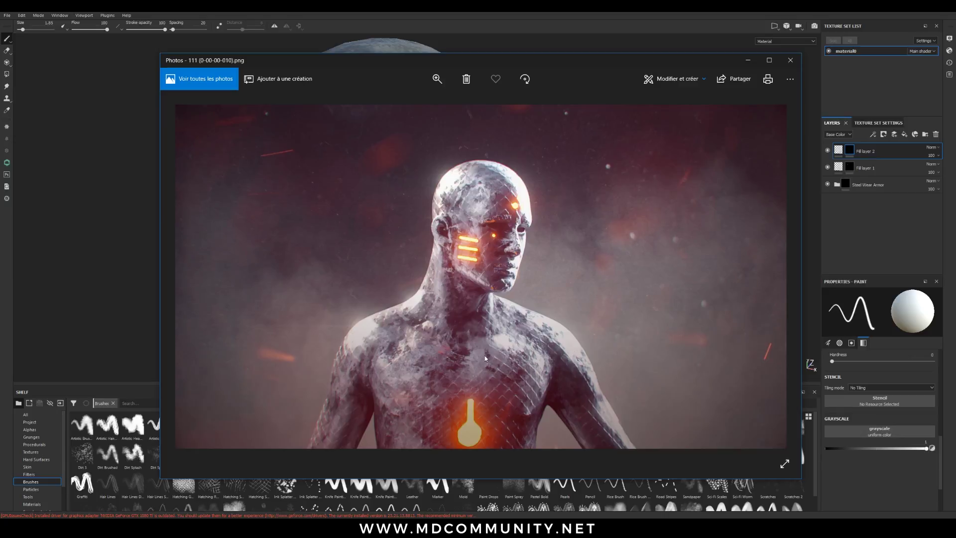
pyautogui.click(790, 60)
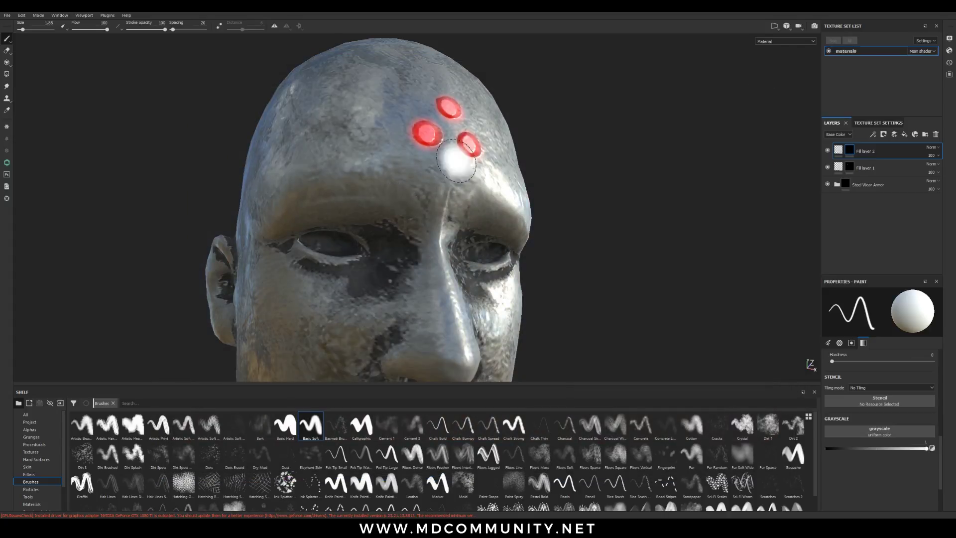
pyautogui.scroll(3, 354, 247)
pyautogui.scroll(-3, 335, 245)
pyautogui.scroll(-8, 335, 245)
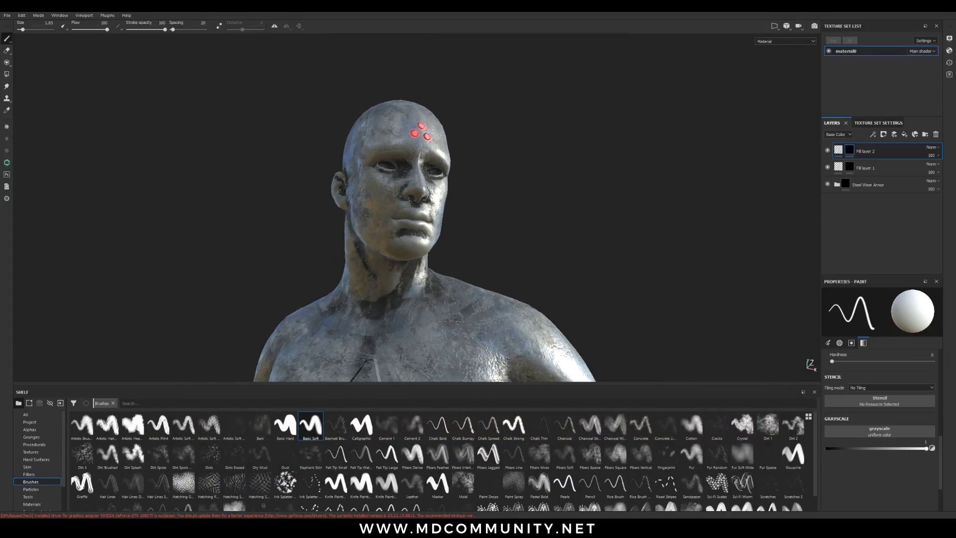
pyautogui.scroll(-3, 376, 312)
pyautogui.keyDown('alt'); pyautogui.moveTo(375, 313); pyautogui.dragTo(442, 174); pyautogui.keyUp('alt')
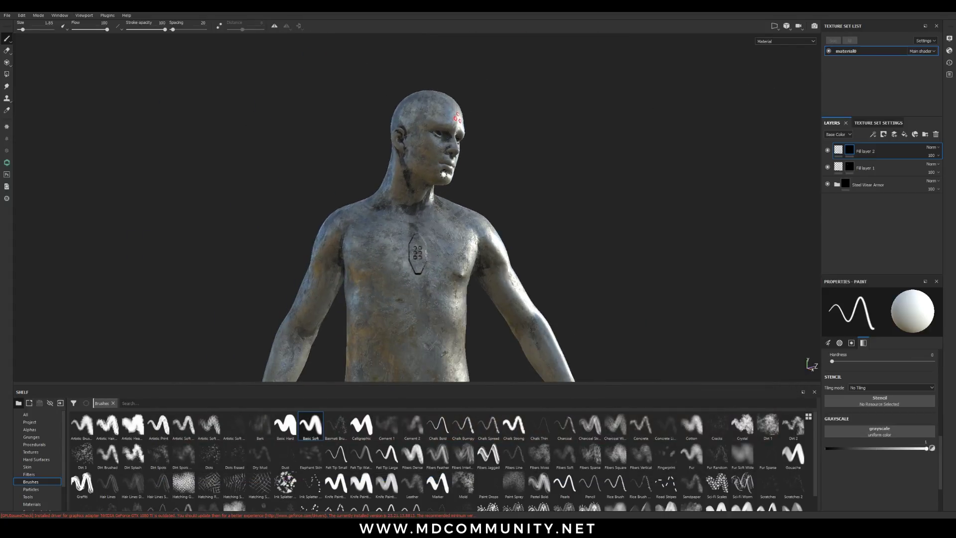
pyautogui.keyDown('alt'); pyautogui.moveTo(431, 240); pyautogui.dragTo(418, 205); pyautogui.keyUp('alt')
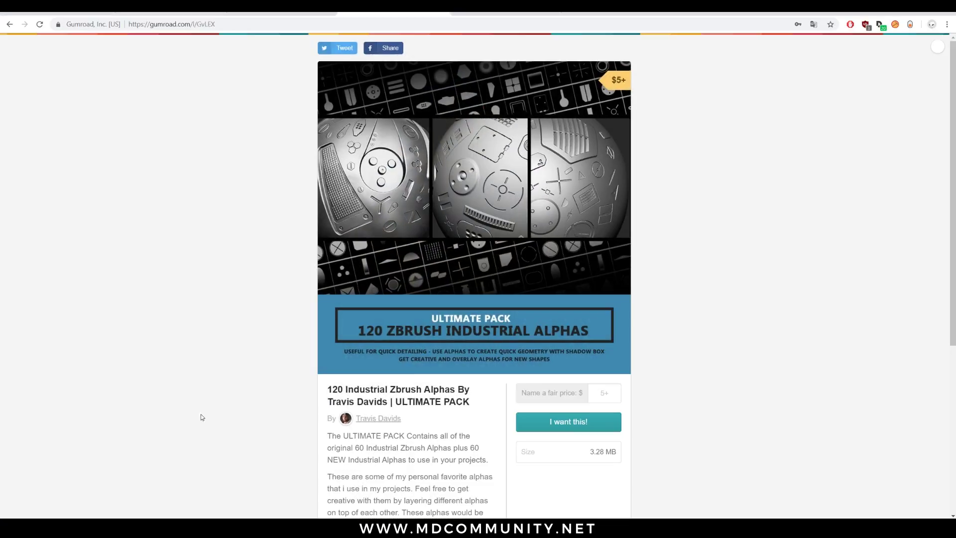
# Switch to the web browser and open the Motion Designers Community channel on YouTube.
pyautogui.click(198, 25)
pyautogui.write('you')
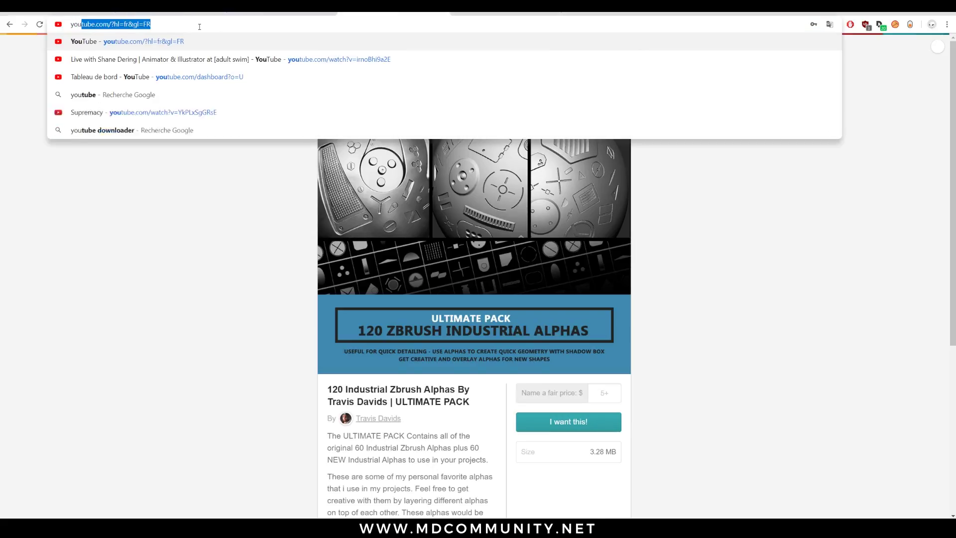
pyautogui.write('tube motion desi')
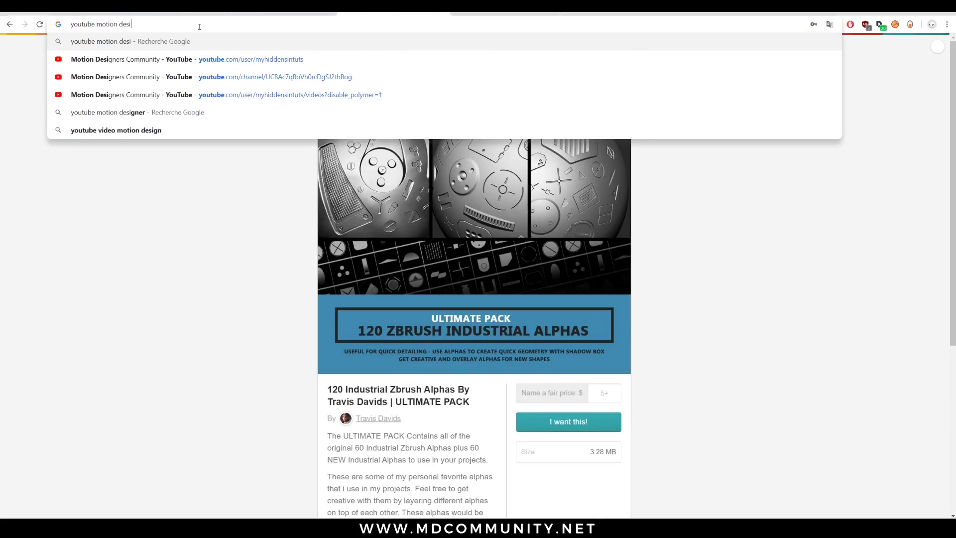
pyautogui.click(222, 52)
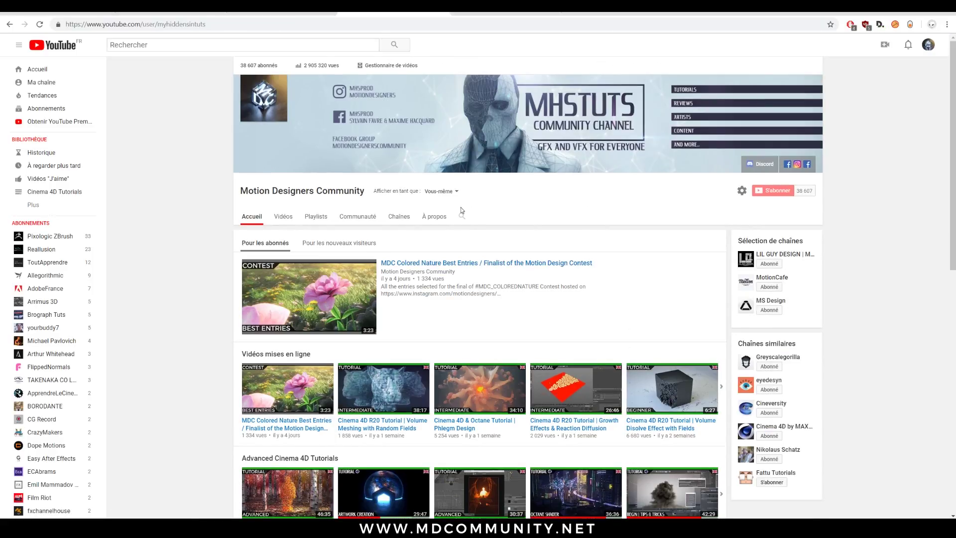
# Search the Motion Designers Community channel for "substance painter".
pyautogui.click(460, 217)
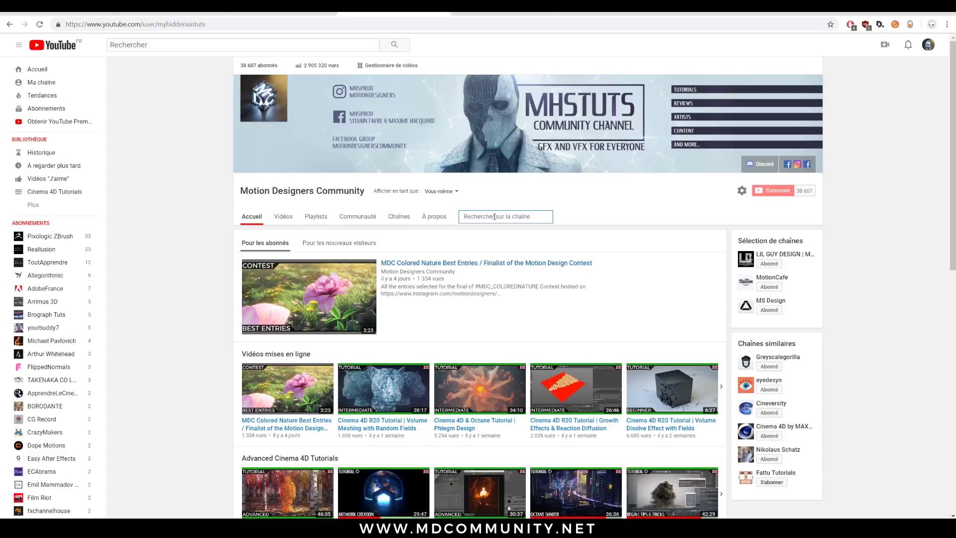
pyautogui.write('substance painter')
pyautogui.press('Return')
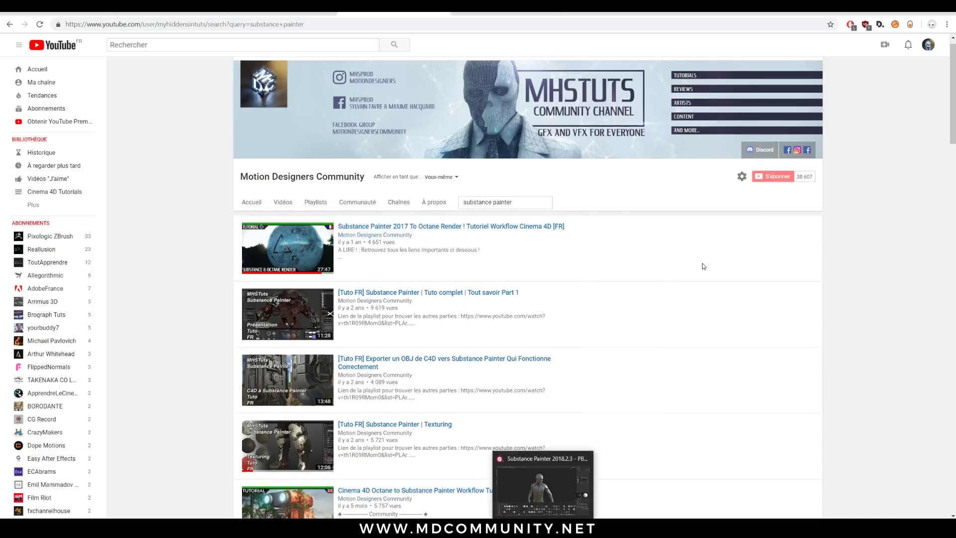
# Look through the channel's search results for tutorials on the Substance Painter to Cinema 4D and Octane workflow.
pyautogui.scroll(-6, 704, 267)
pyautogui.scroll(-6, 864, 287)
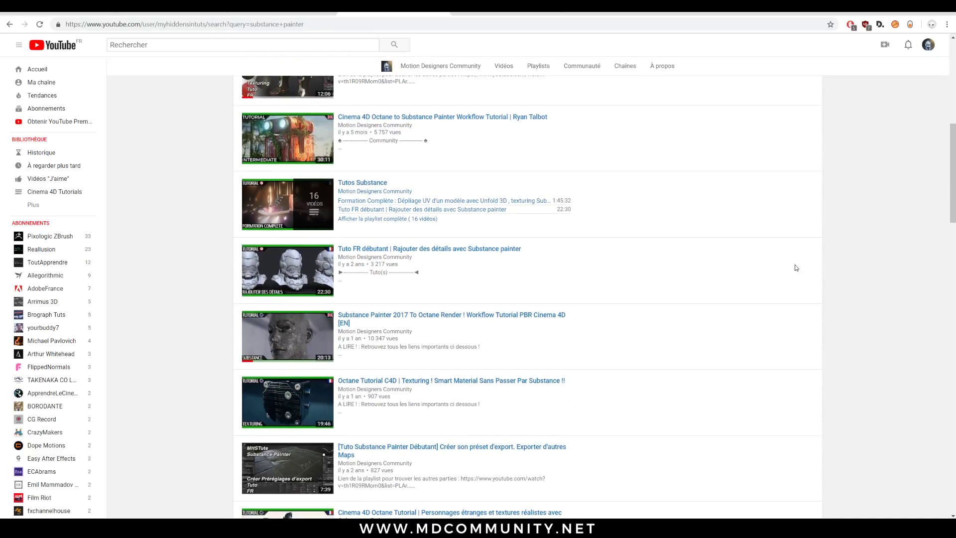
pyautogui.scroll(-10, 795, 267)
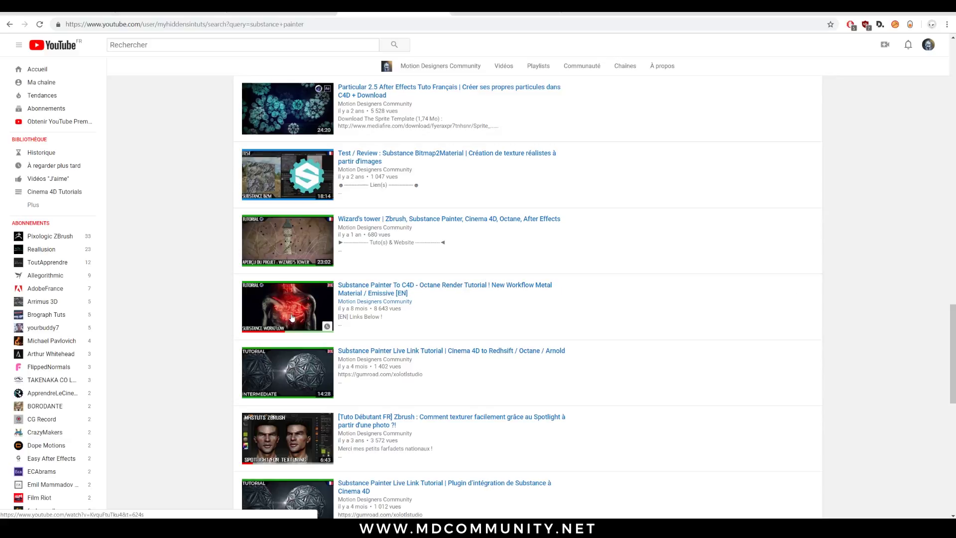
pyautogui.scroll(-3, 298, 309)
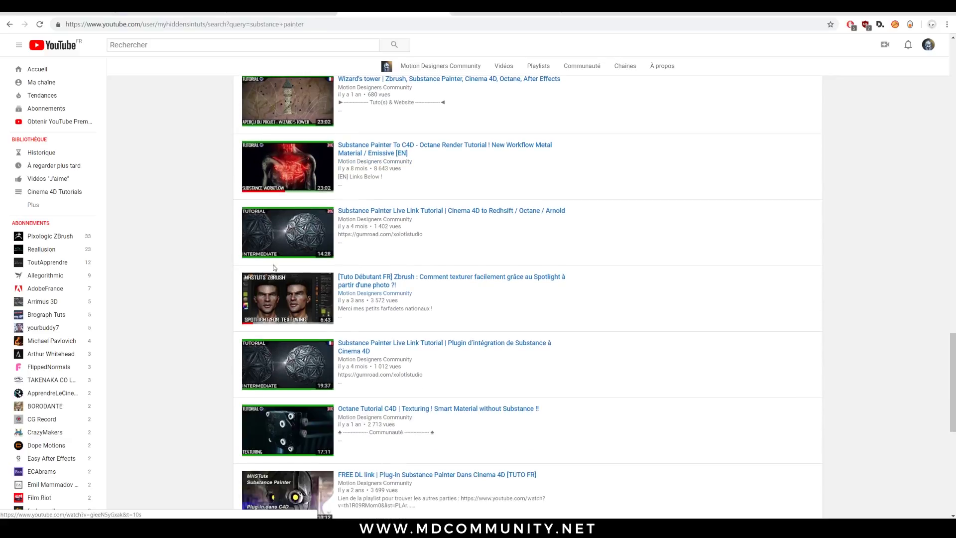
pyautogui.scroll(-8, 232, 206)
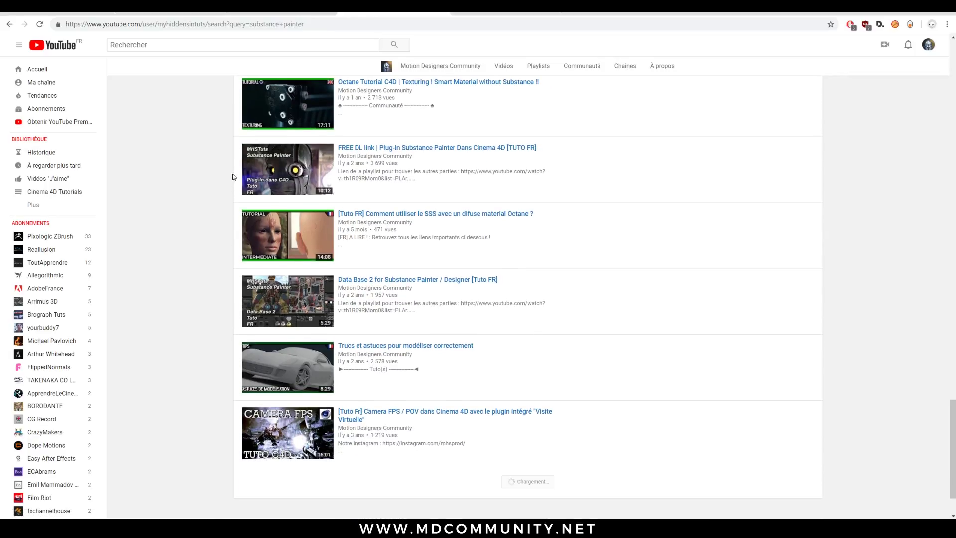
pyautogui.scroll(-7, 605, 339)
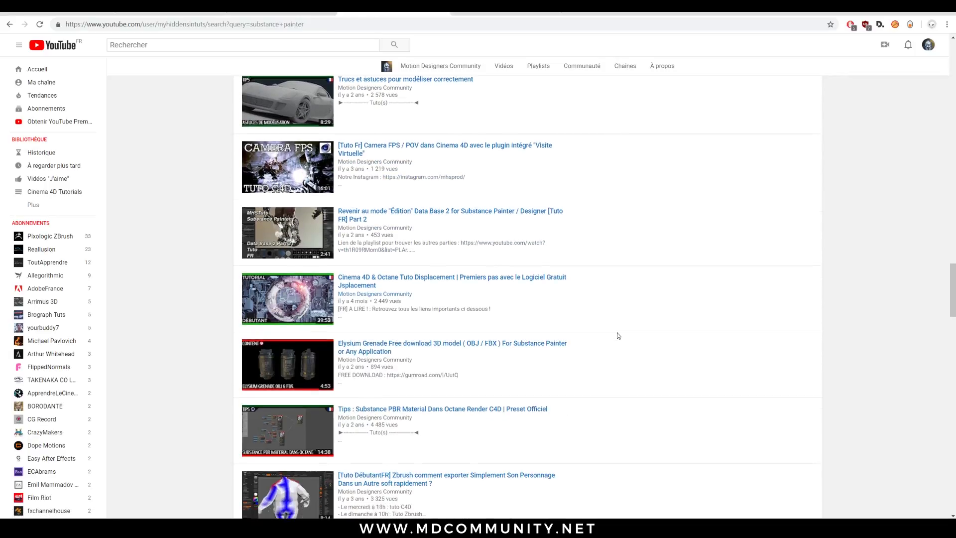
pyautogui.scroll(-13, 611, 330)
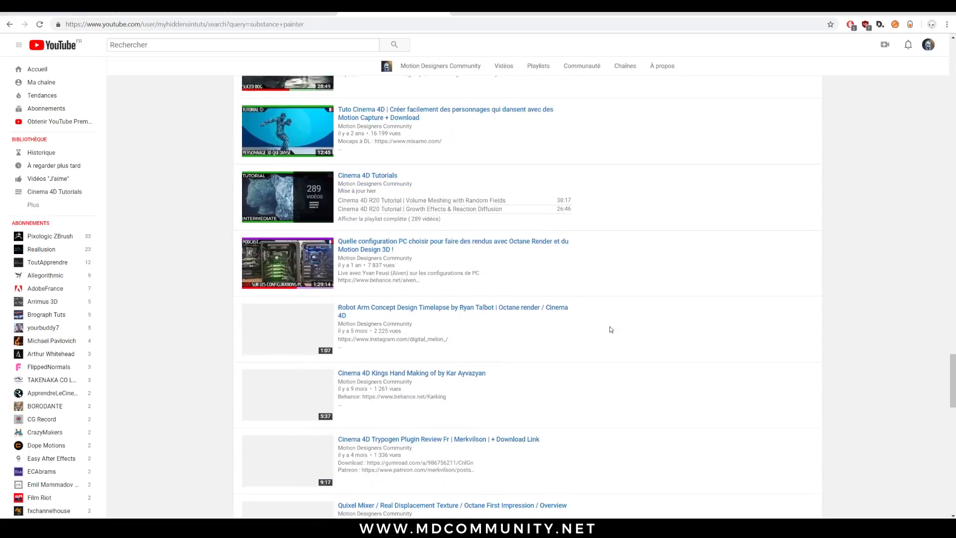
pyautogui.scroll(-13, 601, 332)
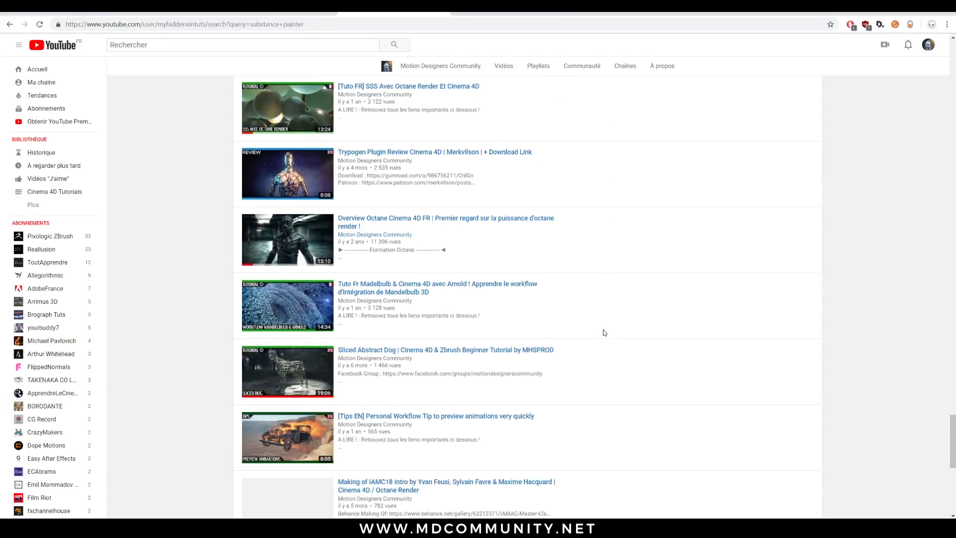
pyautogui.scroll(-3, 605, 333)
pyautogui.scroll(20, 614, 337)
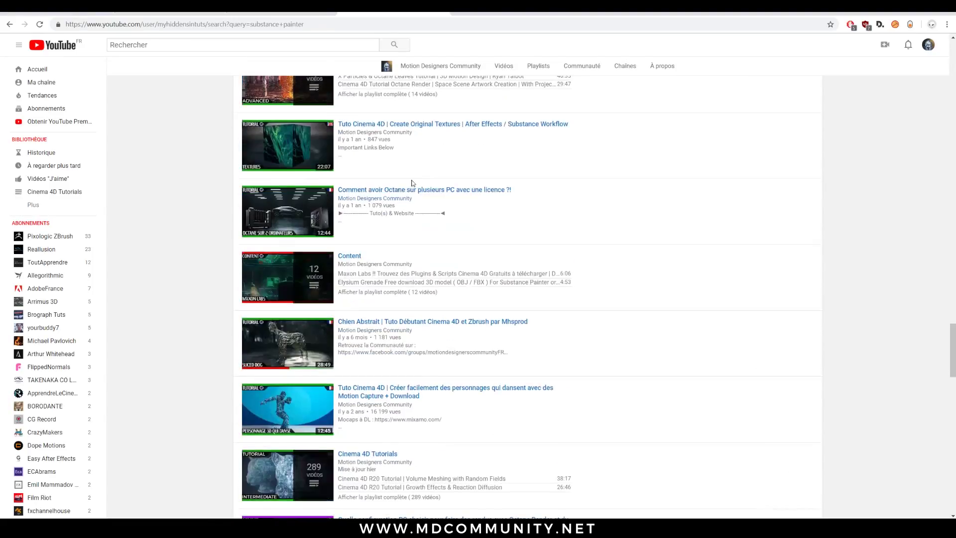
# Find and open the Substance Painter Live Link Tutorial on the Cinema 4D integration plugin in the channel's full video list.
pyautogui.click(507, 70)
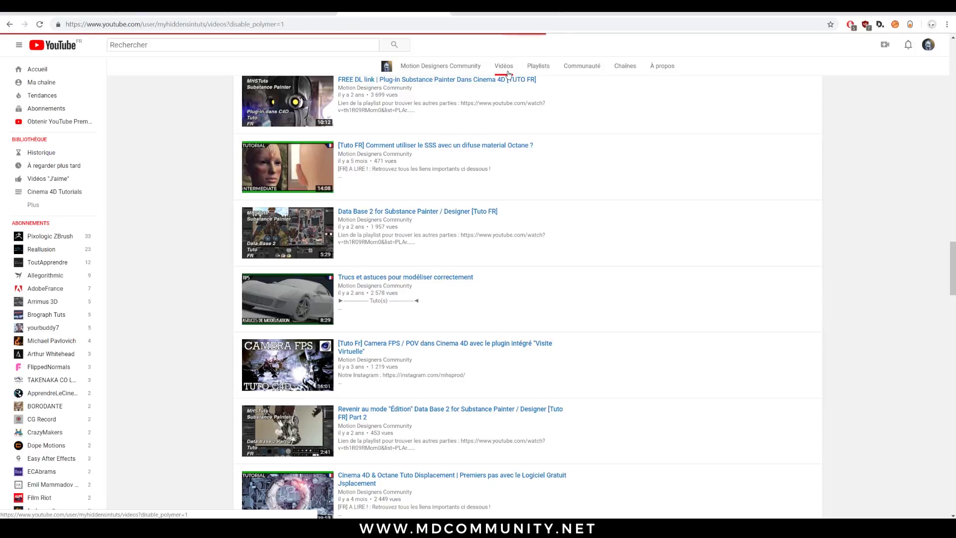
pyautogui.scroll(-5, 794, 355)
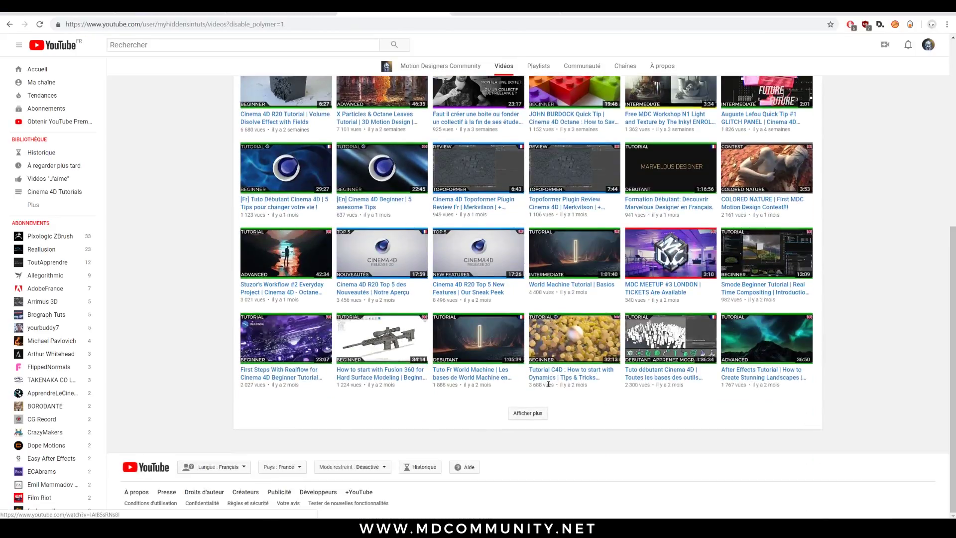
pyautogui.click(528, 413)
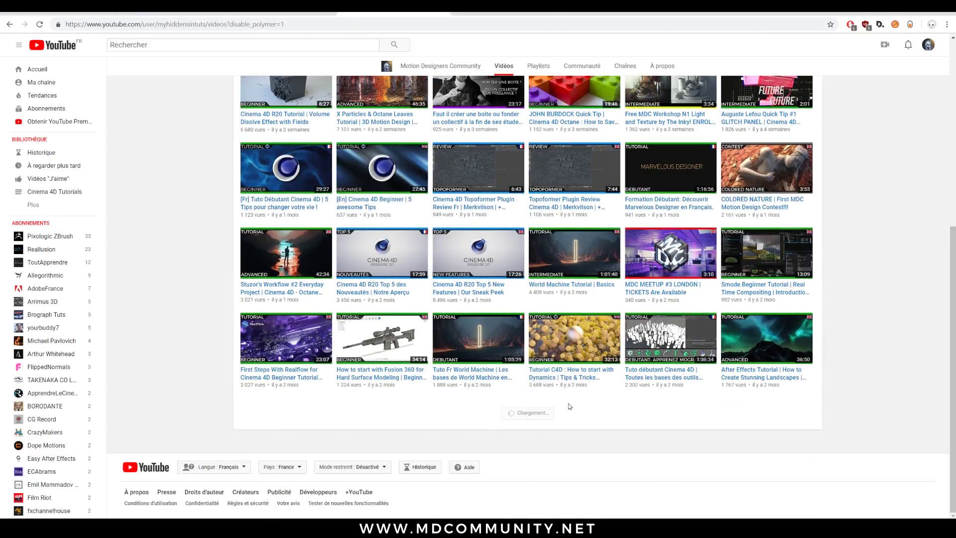
pyautogui.scroll(-3, 570, 406)
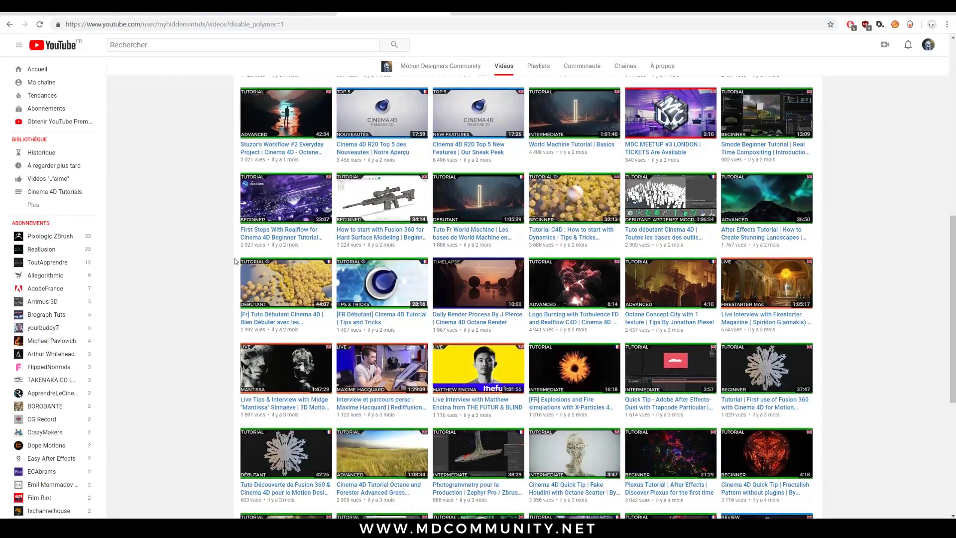
pyautogui.scroll(-2, 250, 235)
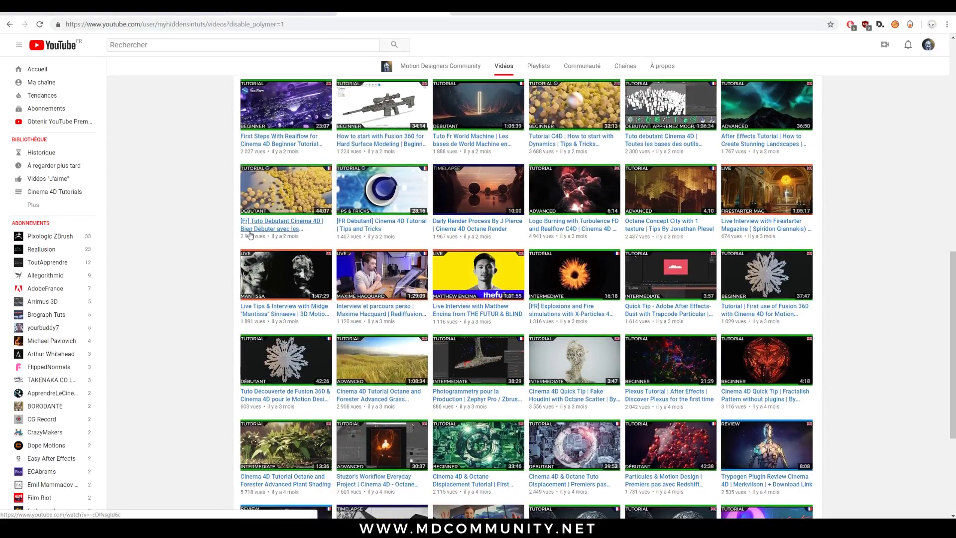
pyautogui.scroll(-2, 250, 234)
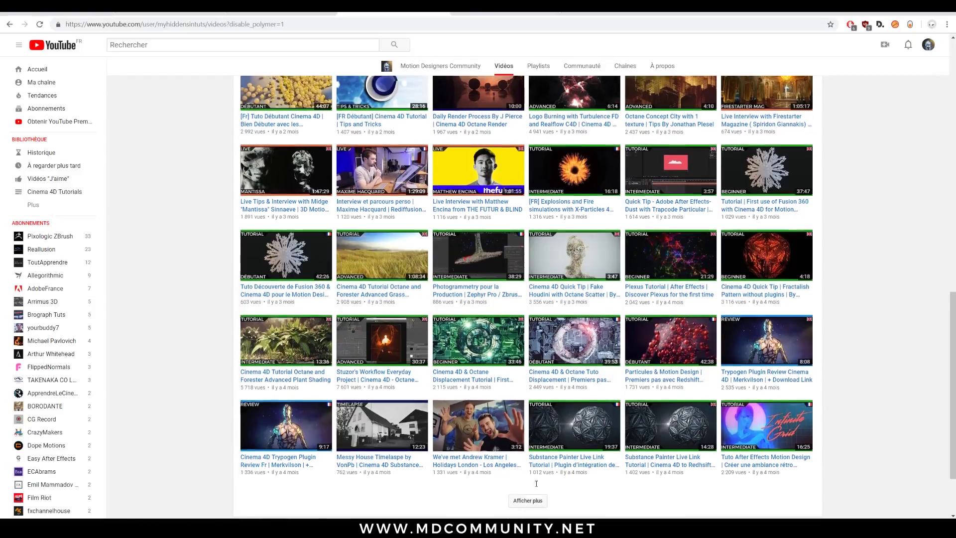
pyautogui.click(573, 421)
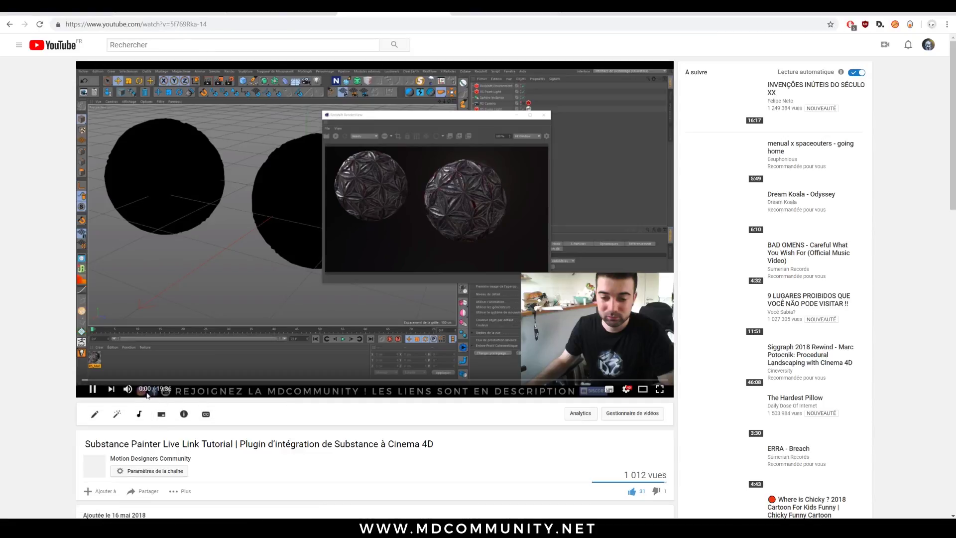
# Mute the Live Link tutorial and skim through it to examine the plugin's texture transfer to Cinema 4D and the rusty cube render.
pyautogui.click(127, 388)
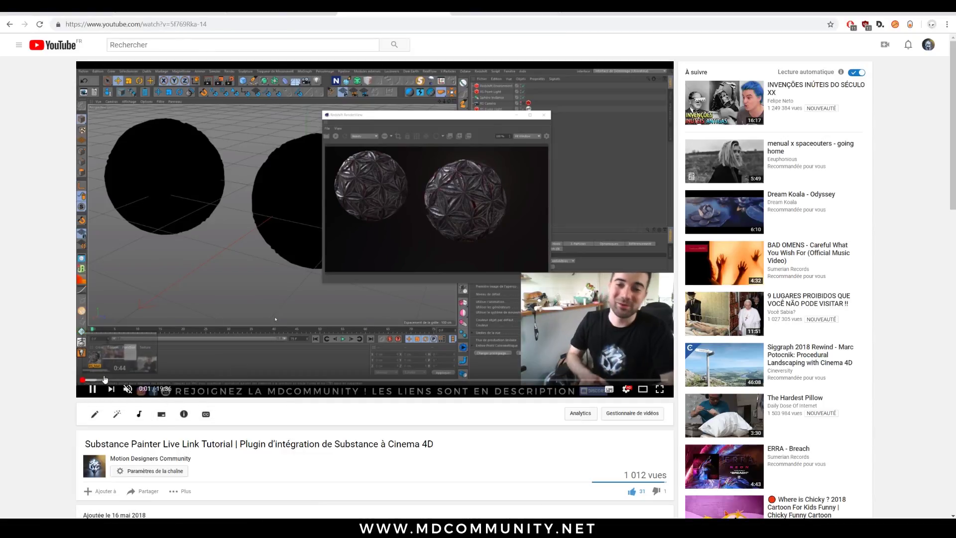
pyautogui.click(144, 379)
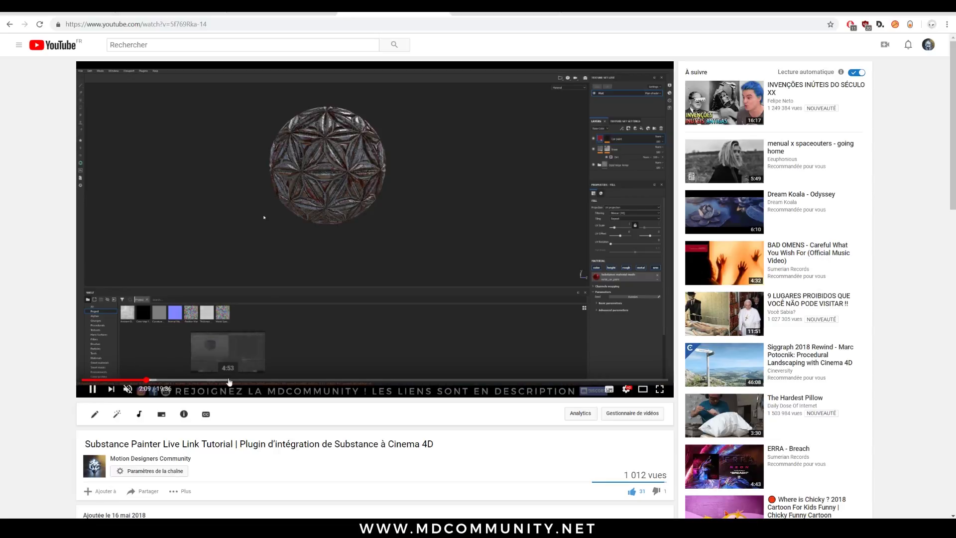
pyautogui.click(240, 380)
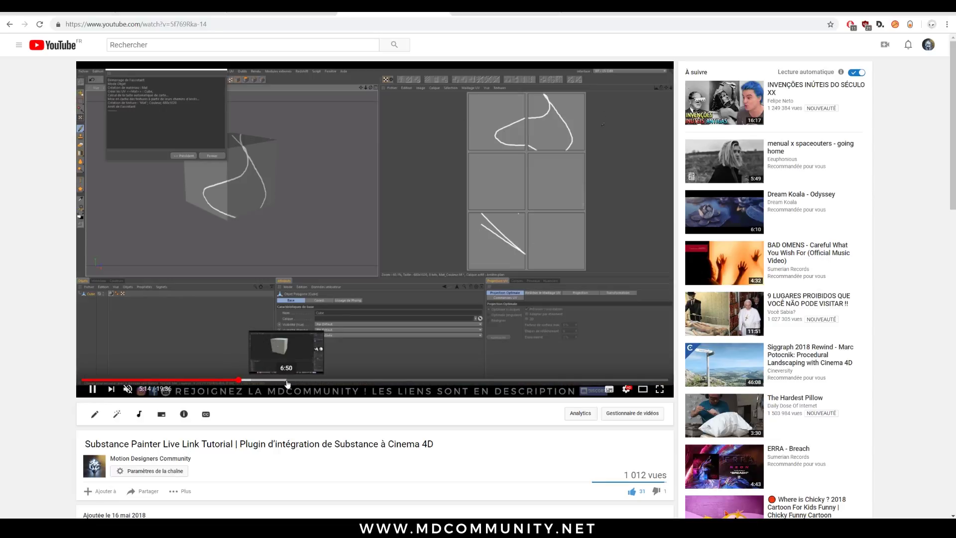
pyautogui.click(326, 380)
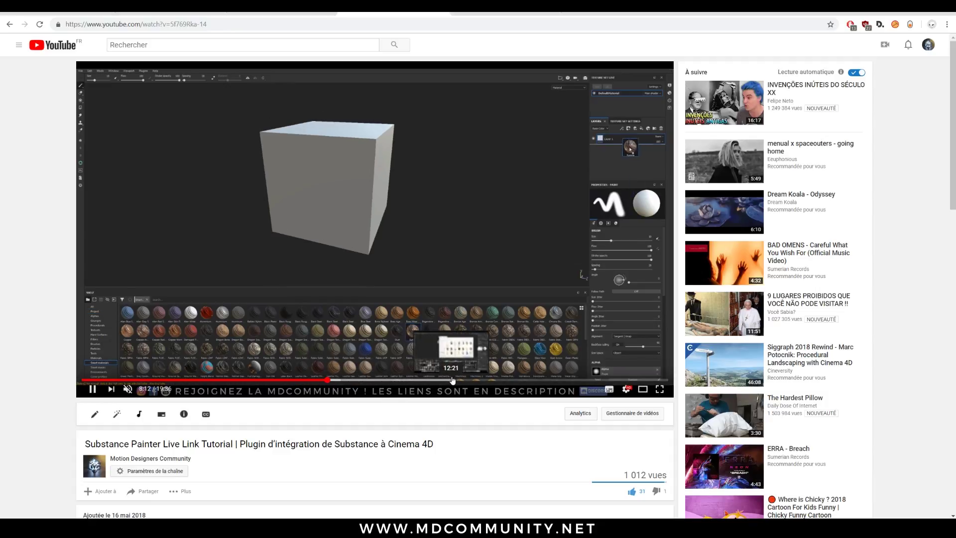
pyautogui.click(452, 380)
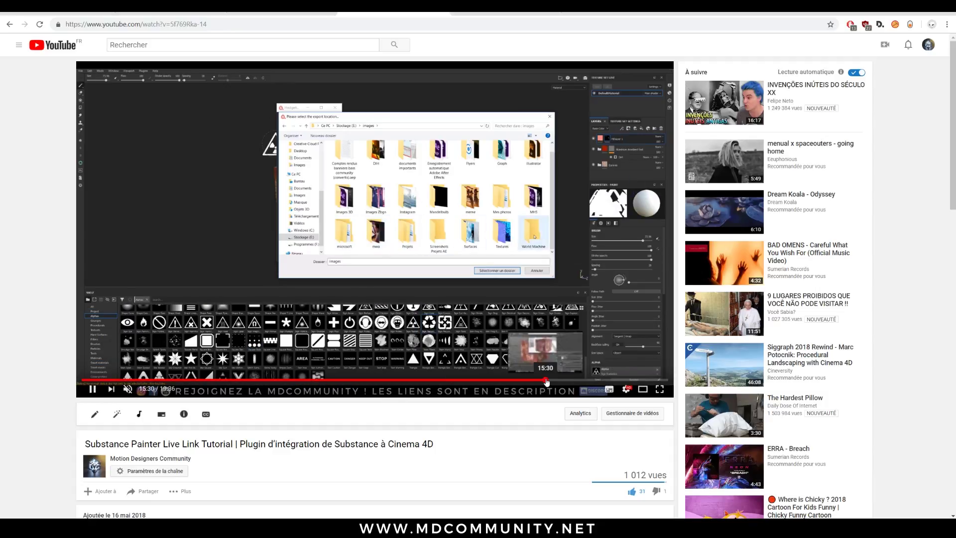
pyautogui.click(546, 380)
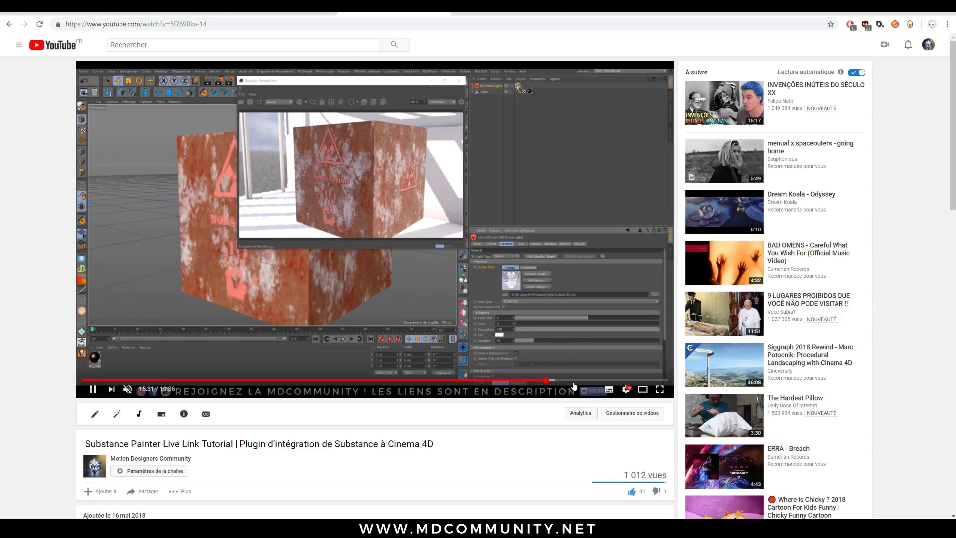
pyautogui.click(500, 380)
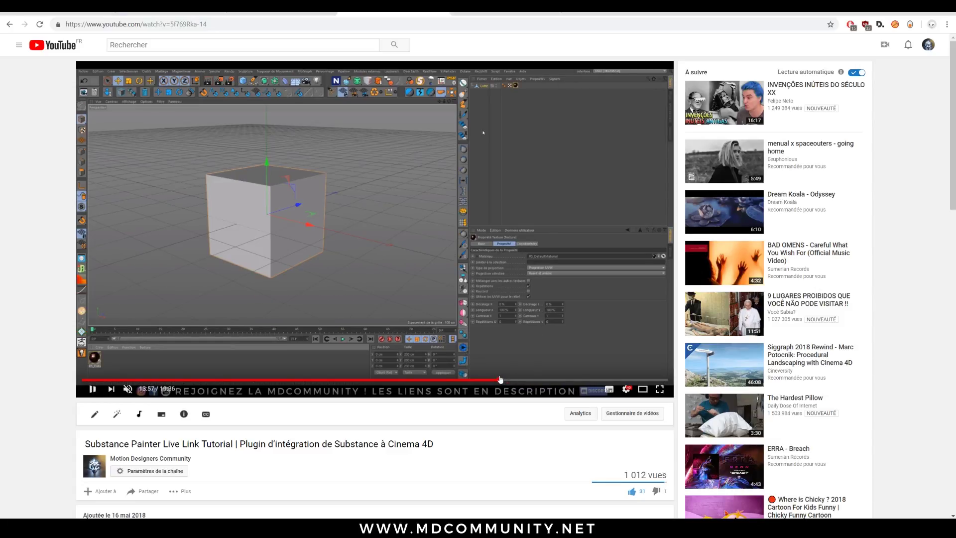
pyautogui.moveTo(501, 380); pyautogui.dragTo(480, 382)
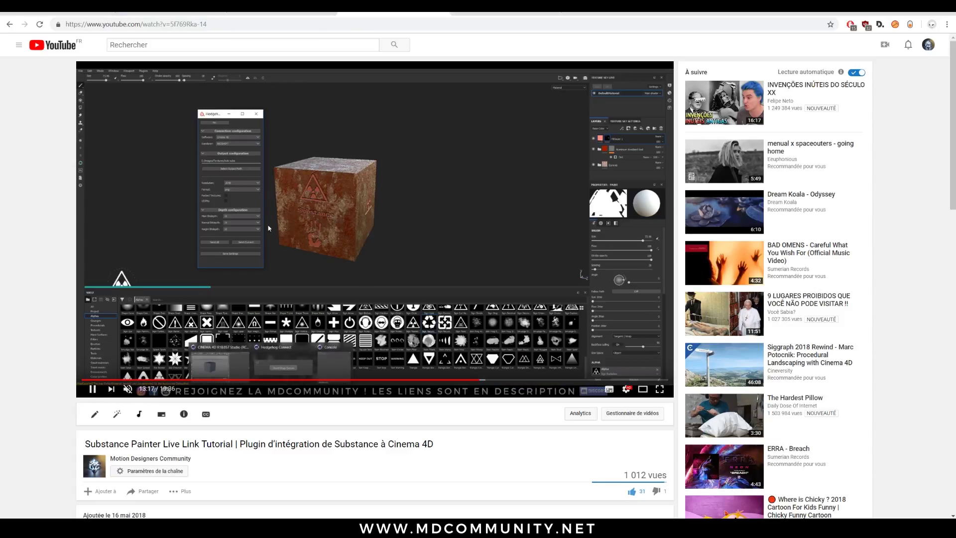
pyautogui.click(500, 380)
pyautogui.click(547, 380)
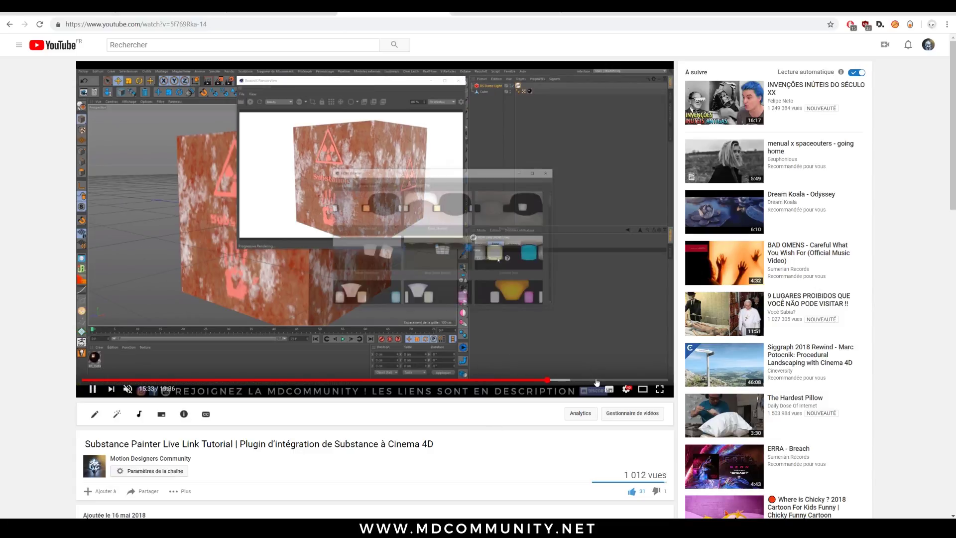
pyautogui.click(596, 382)
pyautogui.click(576, 380)
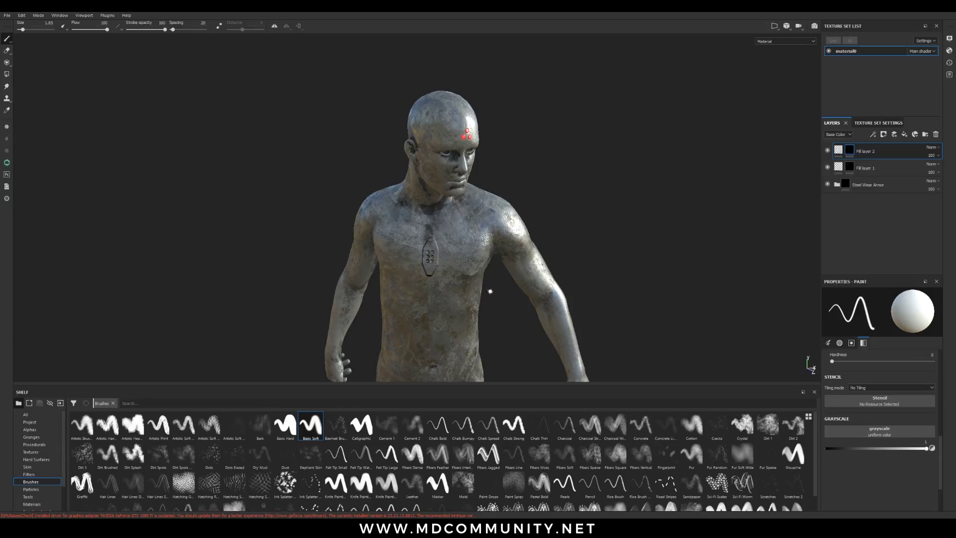
# Switch to Substance Painter, open the Hedgehog live link plugin, examine its target software choices, and close it.
pyautogui.keyDown('alt'); pyautogui.moveTo(426, 184); pyautogui.dragTo(441, 176); pyautogui.keyUp('alt')
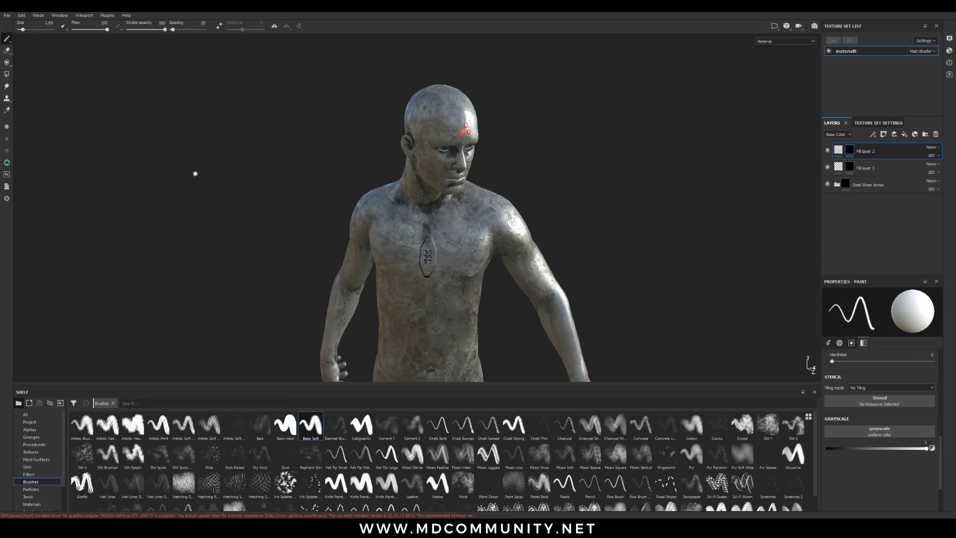
pyautogui.click(7, 162)
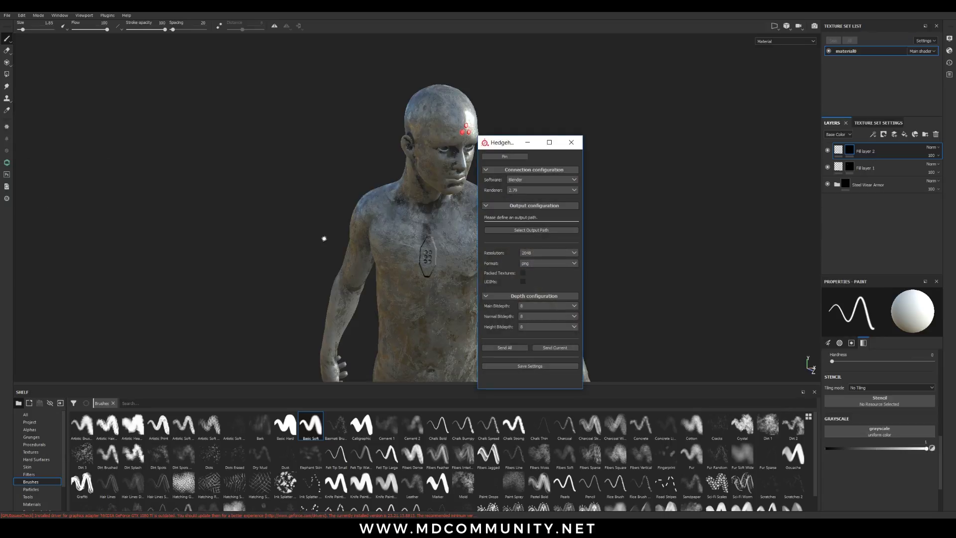
pyautogui.moveTo(511, 146); pyautogui.dragTo(488, 110)
pyautogui.click(517, 144)
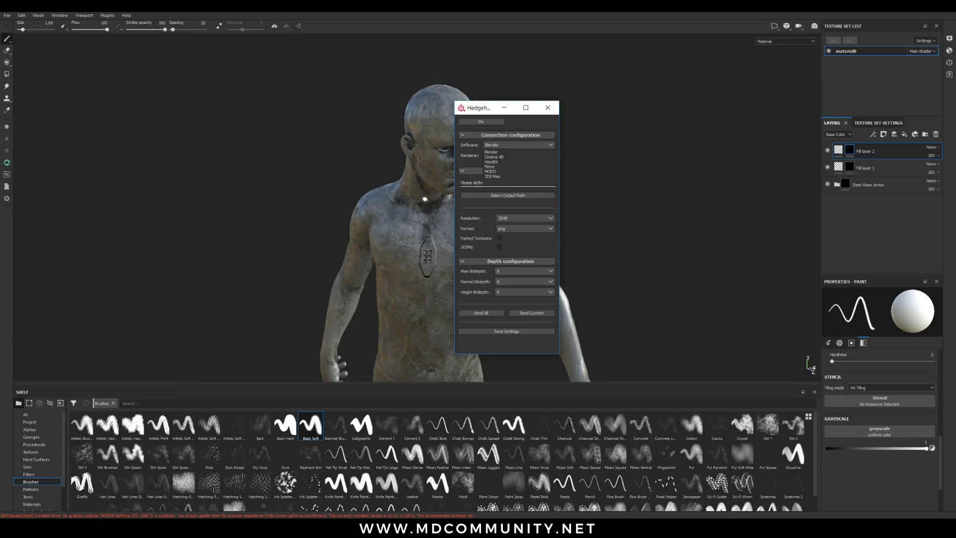
pyautogui.click(547, 107)
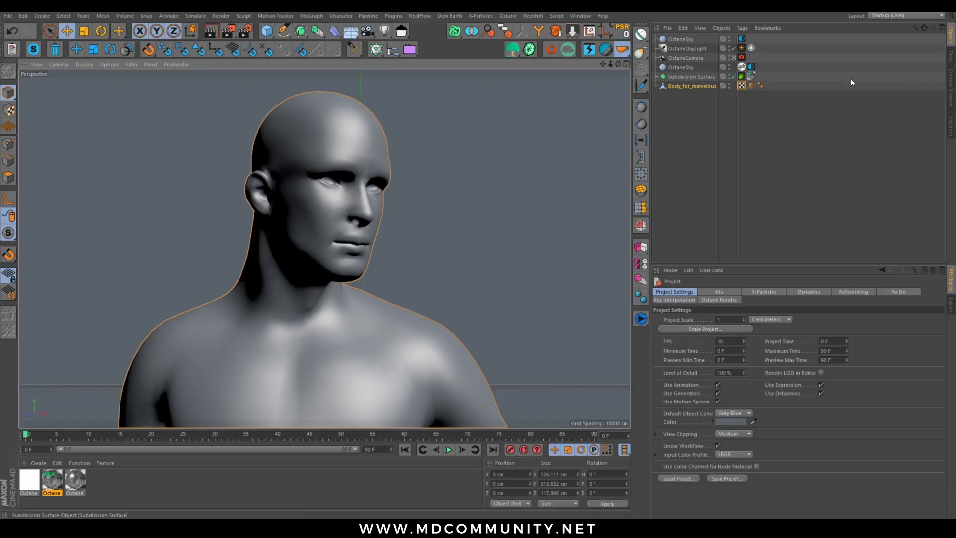
# Switch to Cinema 4D and make Body_for_marvelous a child of the Subdivision Surface object.
pyautogui.moveTo(688, 77); pyautogui.dragTo(688, 79)
pyautogui.click(674, 143)
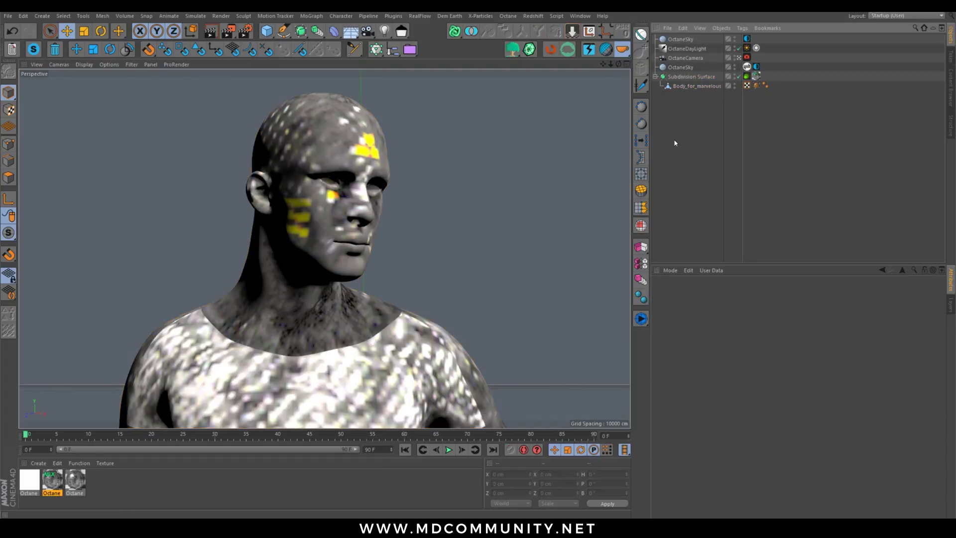
# Open the Octane Live Viewer, shrink its window, and dock it as a tab alongside the object manager.
pyautogui.click(507, 16)
pyautogui.click(532, 40)
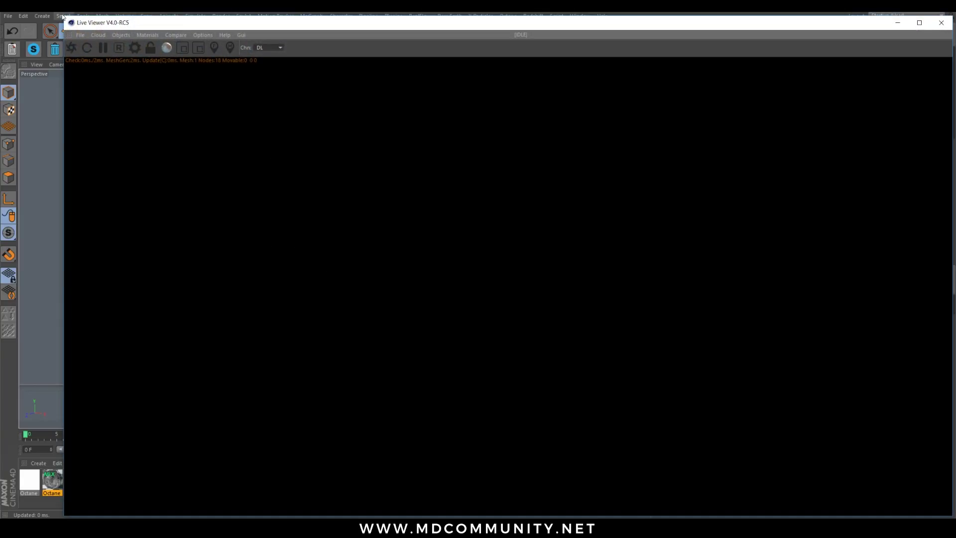
pyautogui.moveTo(60, 17); pyautogui.dragTo(608, 199)
pyautogui.moveTo(672, 203); pyautogui.dragTo(501, 166)
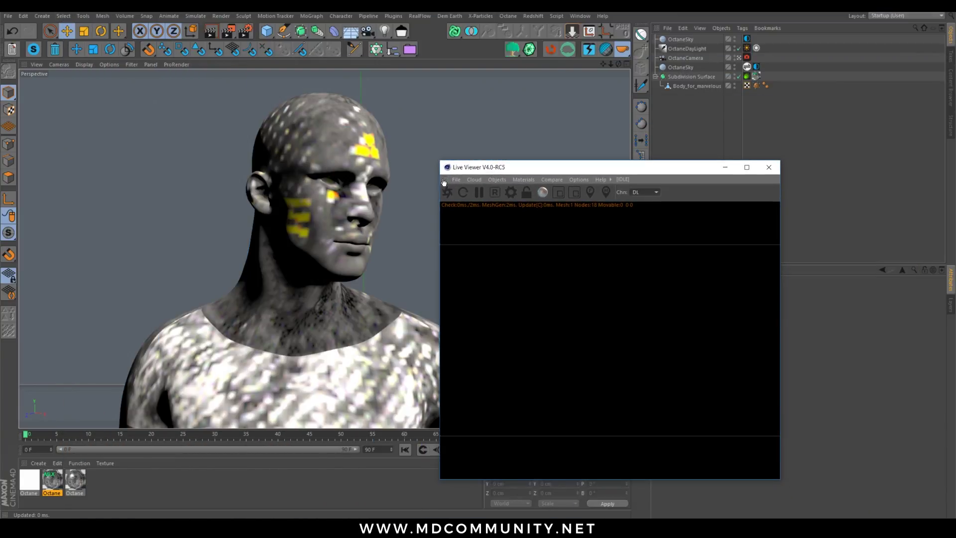
pyautogui.moveTo(902, 167); pyautogui.dragTo(950, 109)
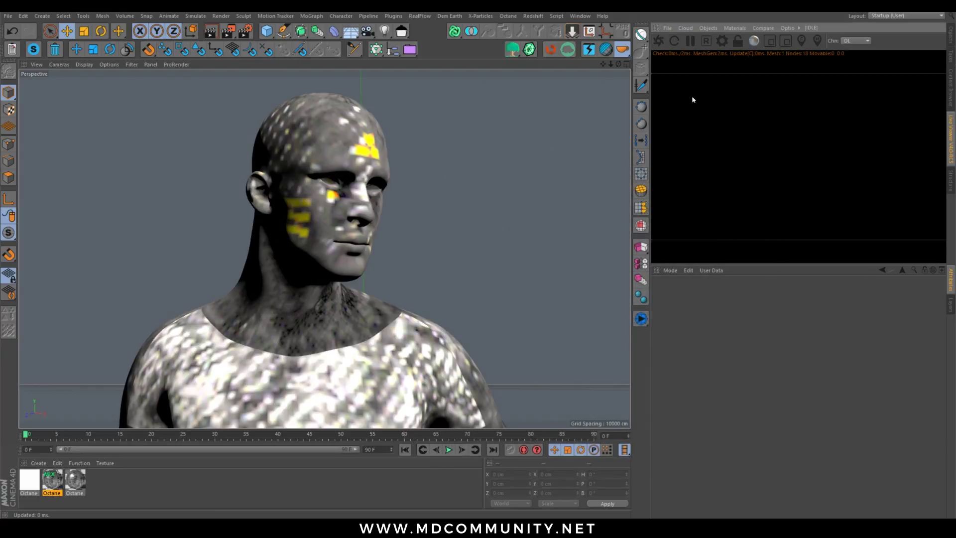
# Start the Octane live render and open the Octane Mix Material's node graph in a maximized Node Editor.
pyautogui.click(659, 42)
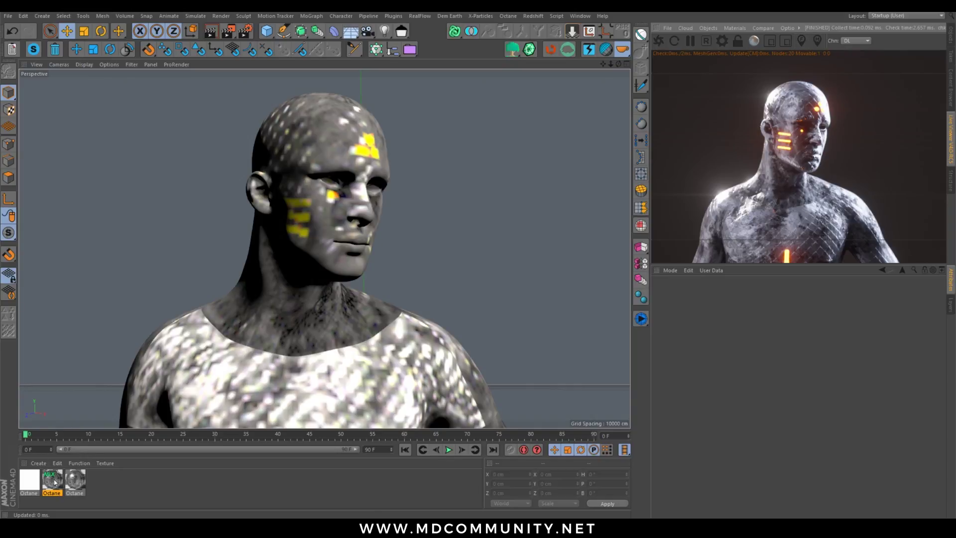
pyautogui.doubleClick(53, 481)
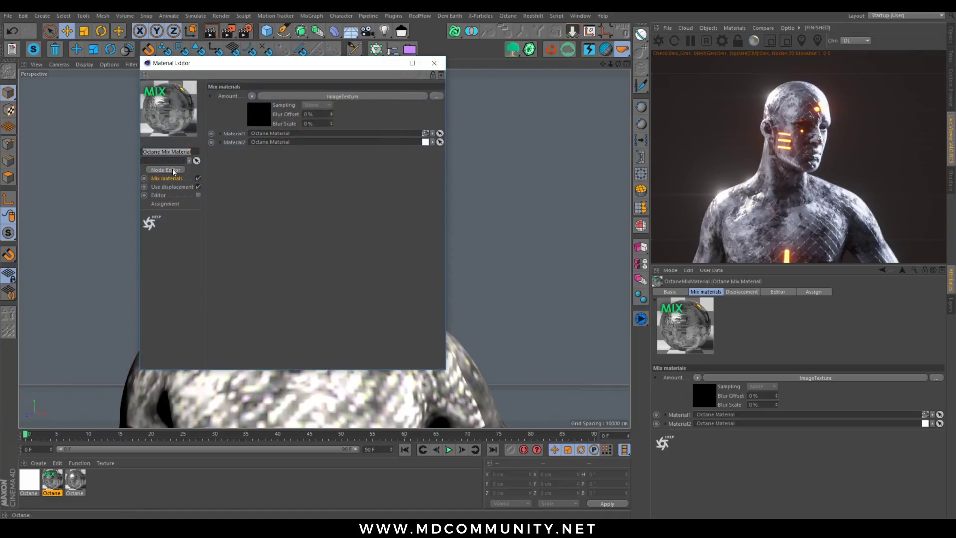
pyautogui.click(166, 170)
pyautogui.doubleClick(367, 195)
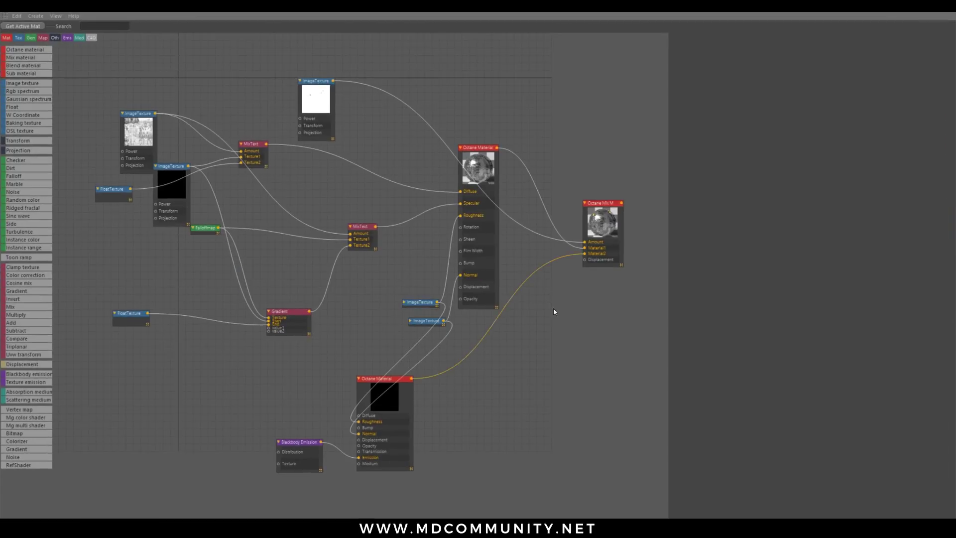
# Move the emissive mask's ImageTexture node next to the Octane Mix Material node and nudge the mix node slightly outward.
pyautogui.moveTo(553, 309); pyautogui.dragTo(593, 357, button='middle')
pyautogui.moveTo(357, 126); pyautogui.dragTo(583, 110)
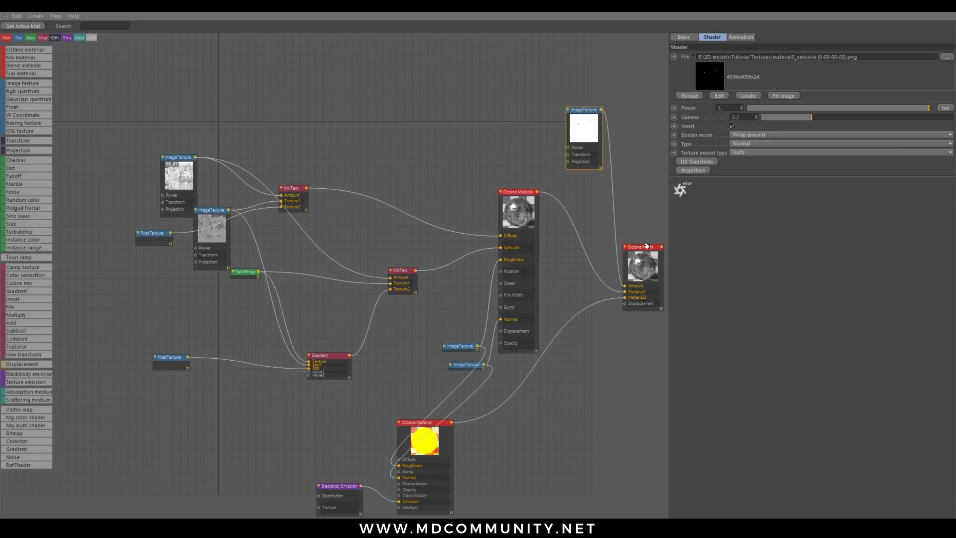
pyautogui.moveTo(647, 249); pyautogui.dragTo(650, 251)
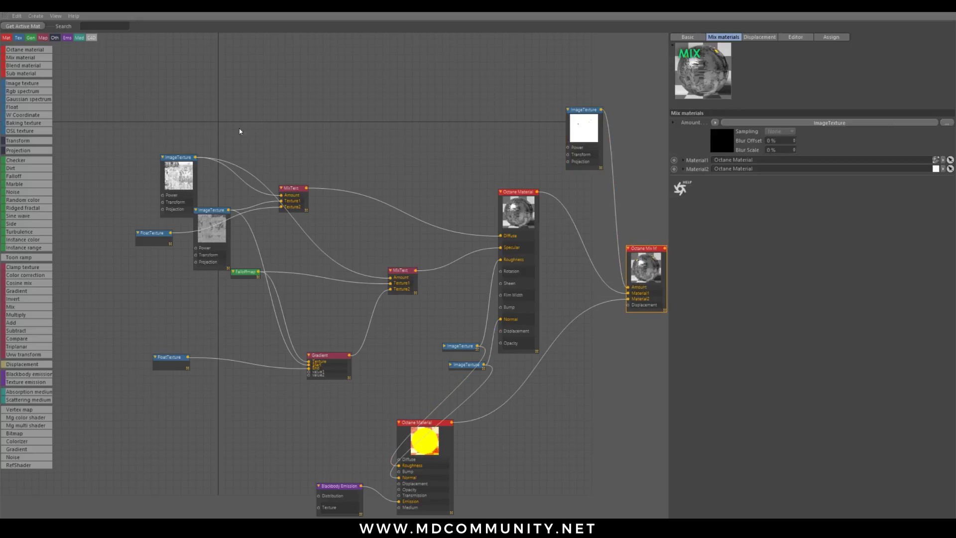
# Examine the steel material's texture nodes and the Blackbody Emission material's nodes feeding the mix, and close the node and material editors.
pyautogui.moveTo(80, 113); pyautogui.dragTo(557, 388)
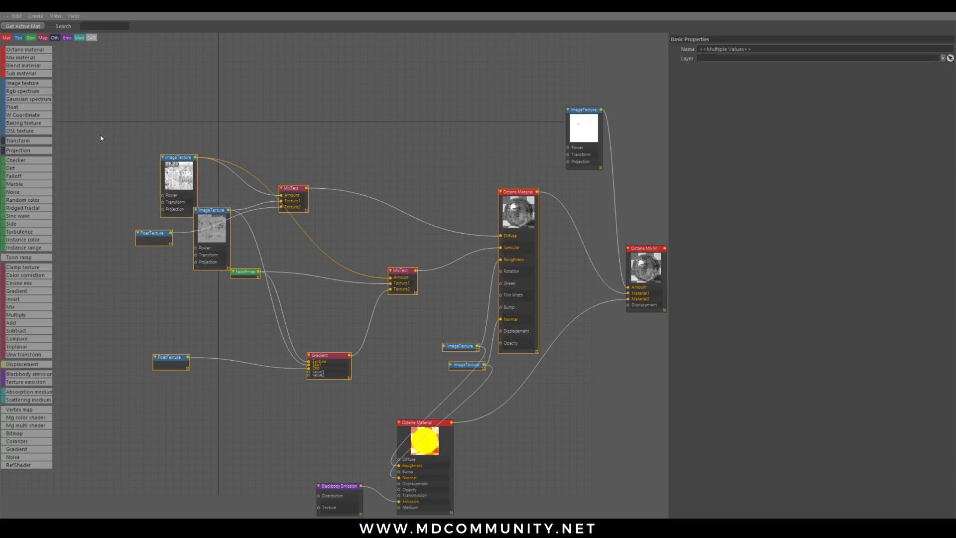
pyautogui.scroll(-2, 354, 318)
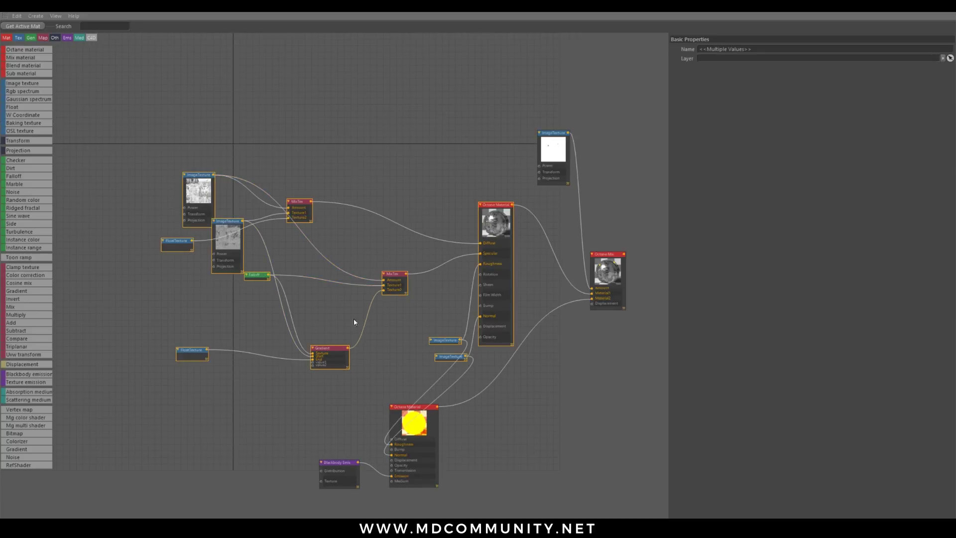
pyautogui.scroll(-3, 401, 249)
pyautogui.moveTo(273, 305); pyautogui.dragTo(522, 419)
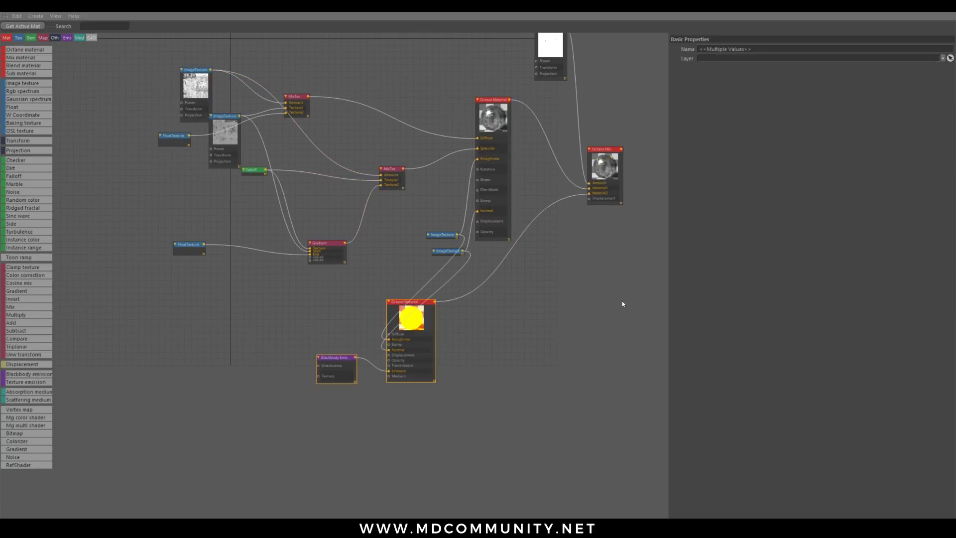
pyautogui.moveTo(596, 217); pyautogui.dragTo(563, 299, button='middle')
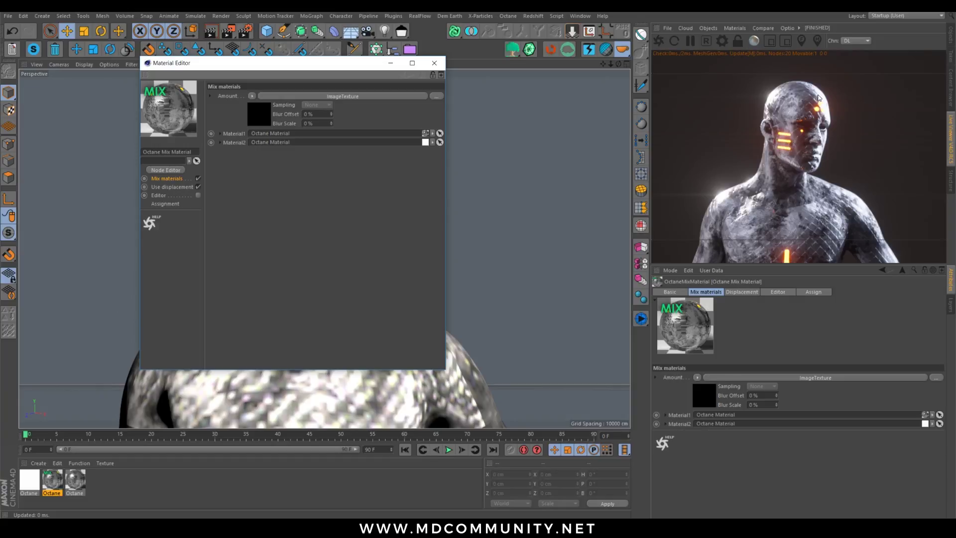
pyautogui.hotkey('alt', 'Tab')
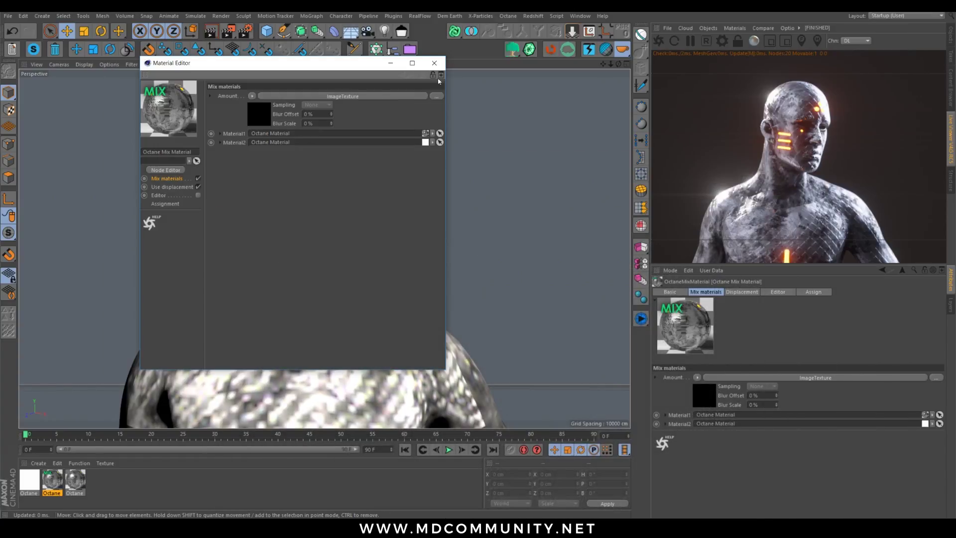
pyautogui.click(434, 63)
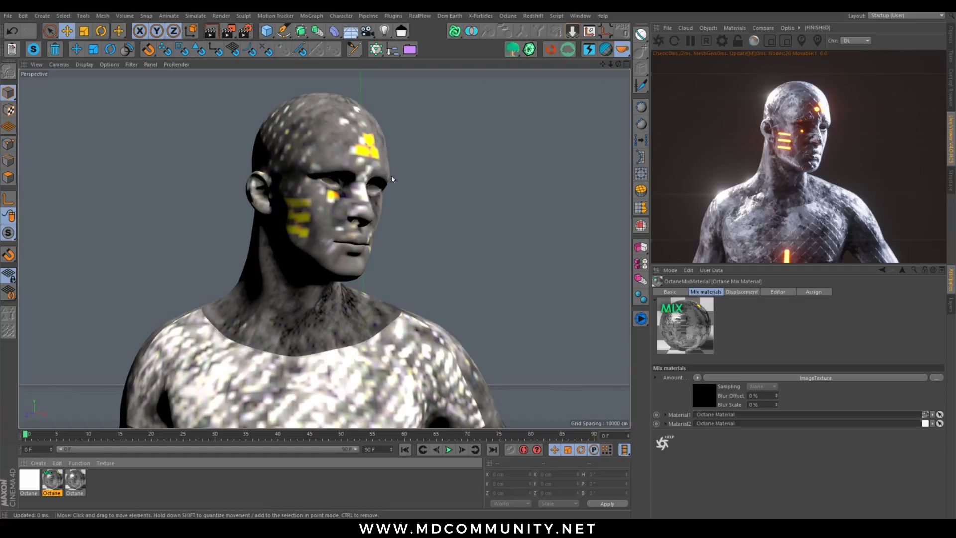
# Examine the head up close in the Octane render and turn on focus picking in the Live Viewer.
pyautogui.moveTo(294, 212)
pyautogui.keyDown('alt'); pyautogui.mouseDown()
pyautogui.moveTo(236, 213)
pyautogui.moveTo(297, 209)
pyautogui.mouseUp(); pyautogui.keyUp('alt')
pyautogui.scroll(5, 245, 205)
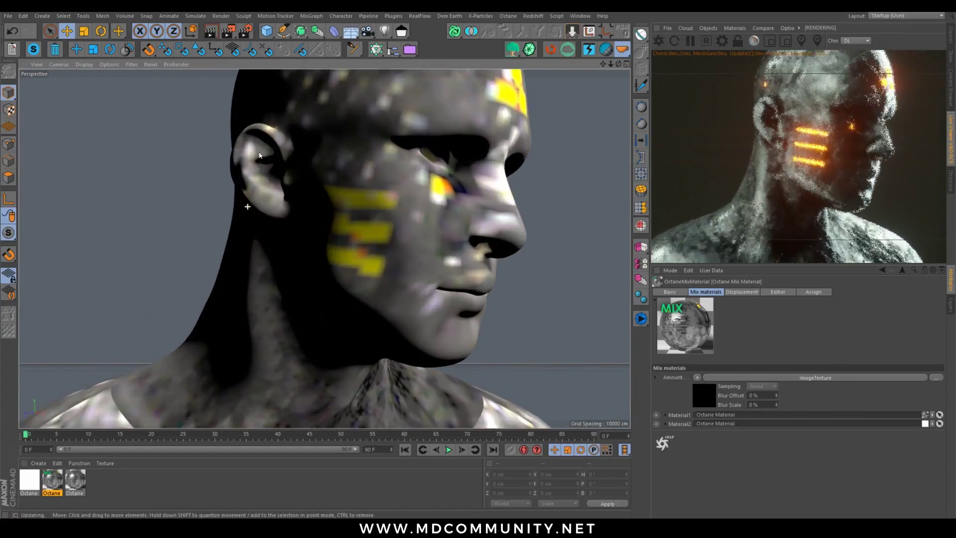
pyautogui.click(801, 41)
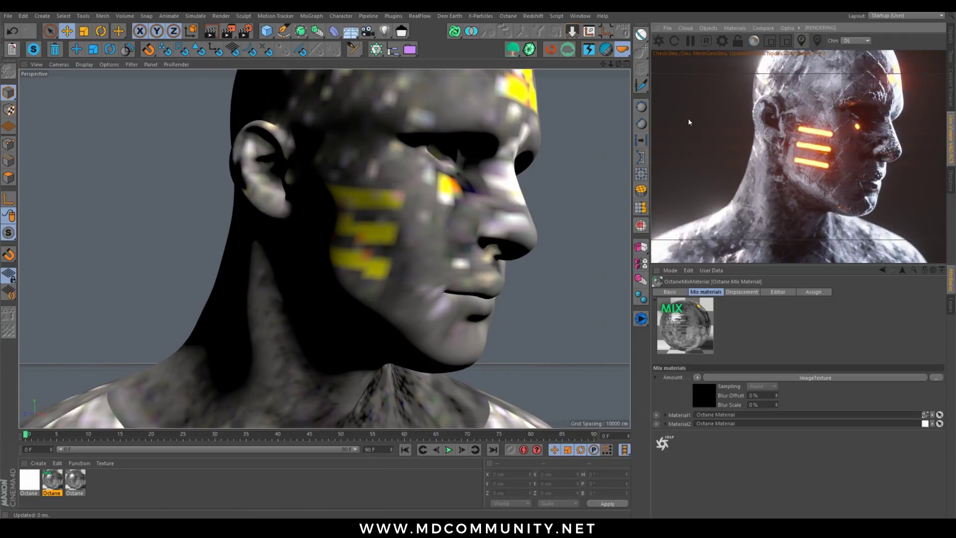
pyautogui.keyDown('alt'); pyautogui.moveTo(378, 190); pyautogui.dragTo(314, 193); pyautogui.keyUp('alt')
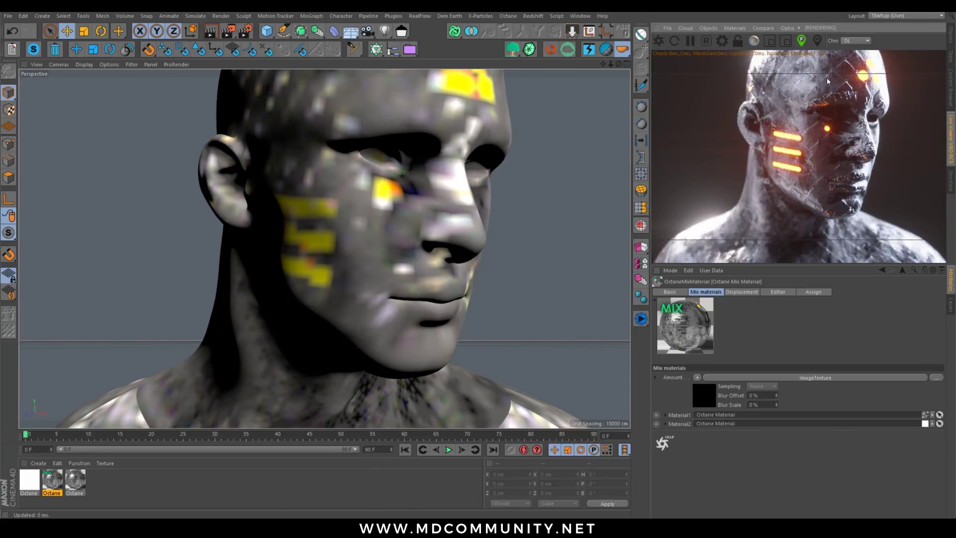
# Inspect the OctaneCamera tag's Thinlens focus and aperture settings and return to the Live Viewer.
pyautogui.hotkey('shift', 'F1')
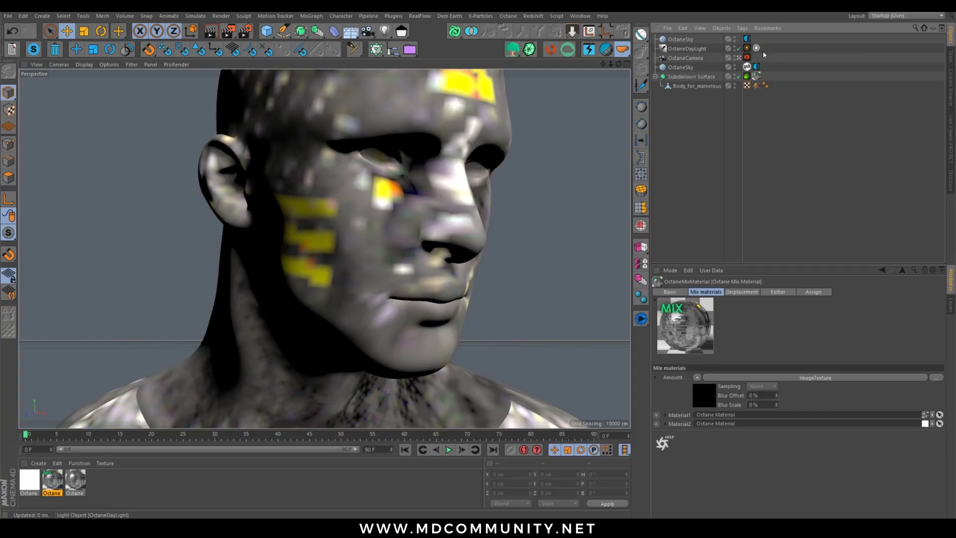
pyautogui.click(746, 58)
pyautogui.moveTo(762, 338); pyautogui.dragTo(665, 328)
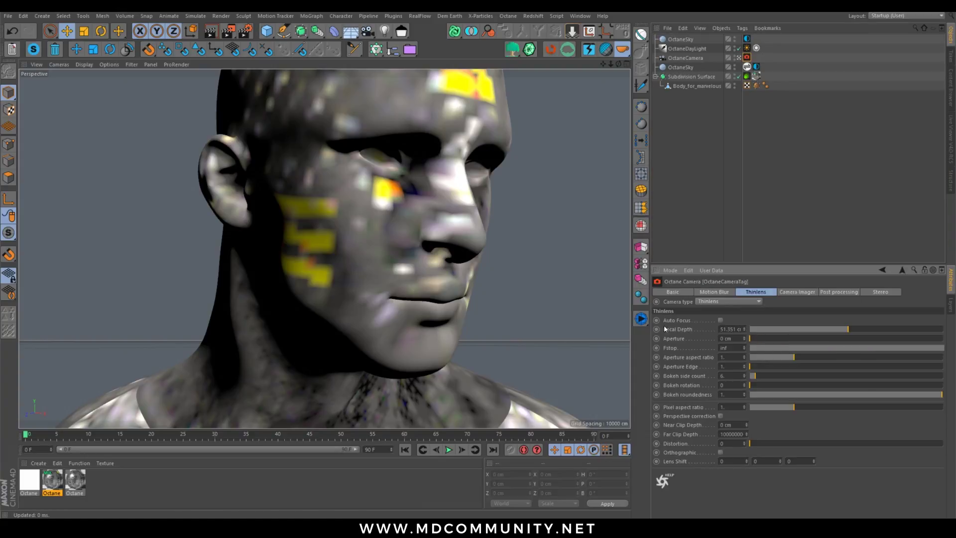
pyautogui.click(952, 128)
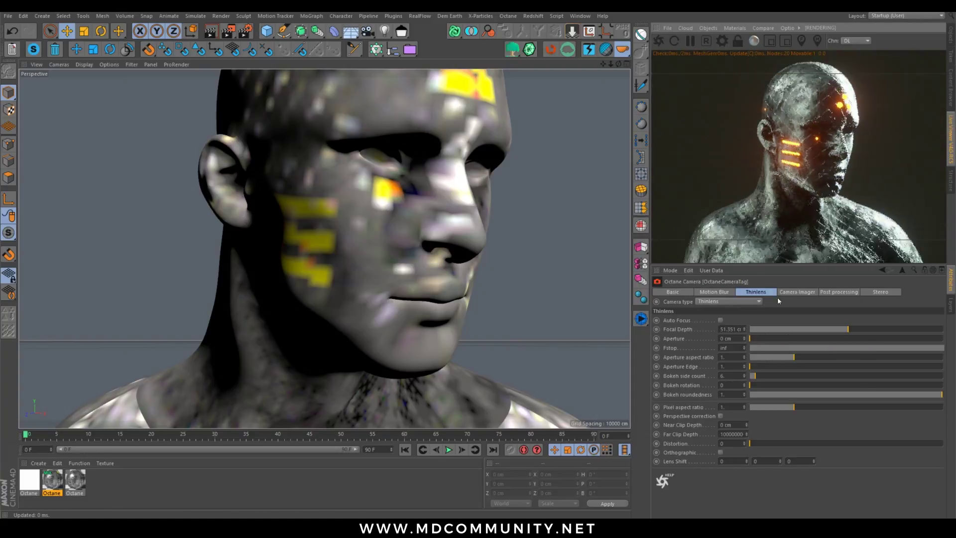
# Examine the rendered bust's steel surface and glowing emissive marks from farther away, from the front and three-quarter side.
pyautogui.scroll(-5, 803, 200)
pyautogui.moveTo(803, 200); pyautogui.dragTo(764, 103)
pyautogui.moveTo(822, 141); pyautogui.dragTo(819, 97)
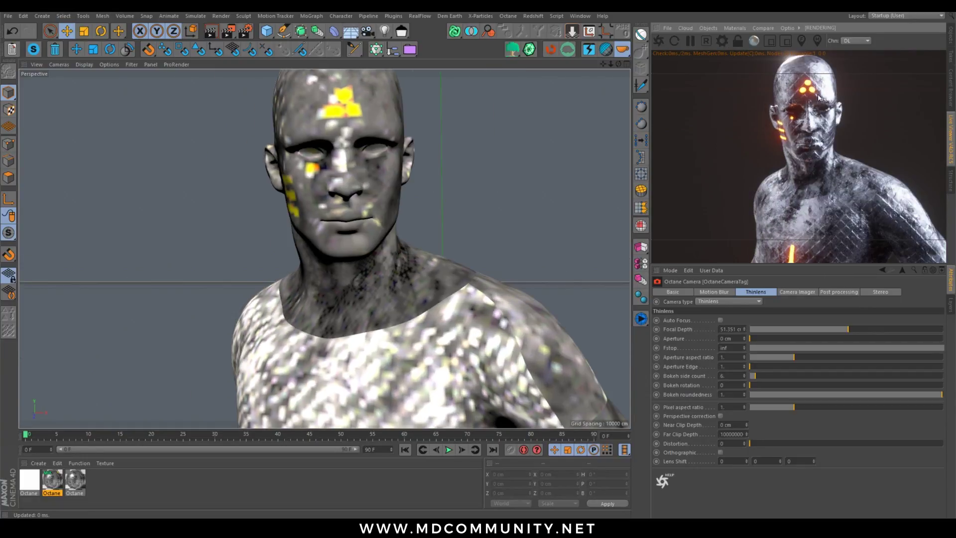
pyautogui.moveTo(816, 138); pyautogui.dragTo(862, 150)
pyautogui.moveTo(790, 148); pyautogui.dragTo(793, 162, button='middle')
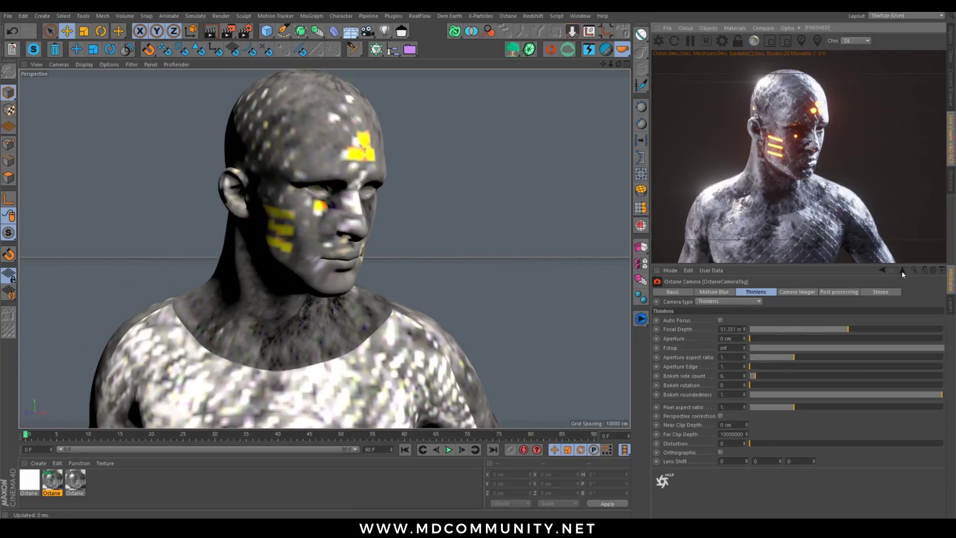
pyautogui.moveTo(791, 171); pyautogui.dragTo(810, 147)
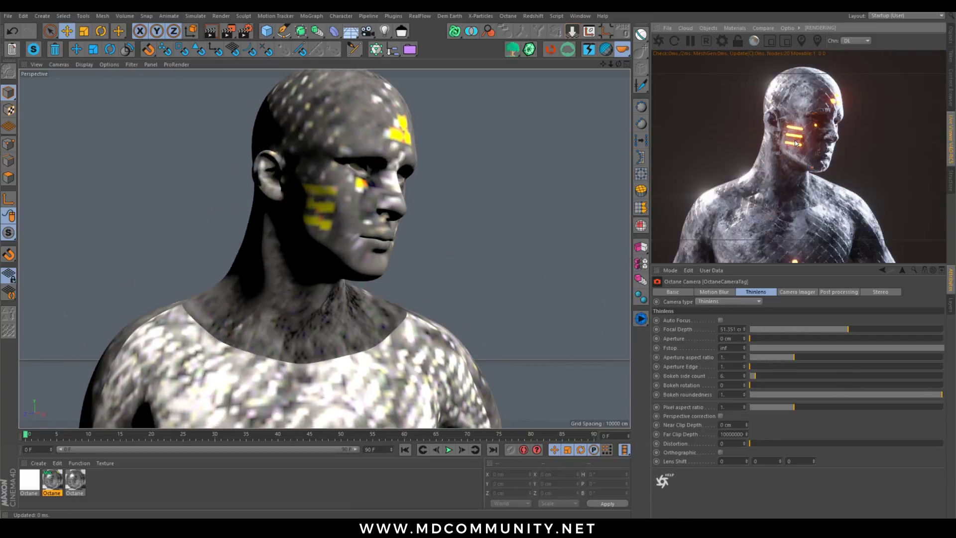
pyautogui.moveTo(792, 156); pyautogui.dragTo(793, 167, button='middle')
pyautogui.moveTo(793, 168); pyautogui.dragTo(831, 139)
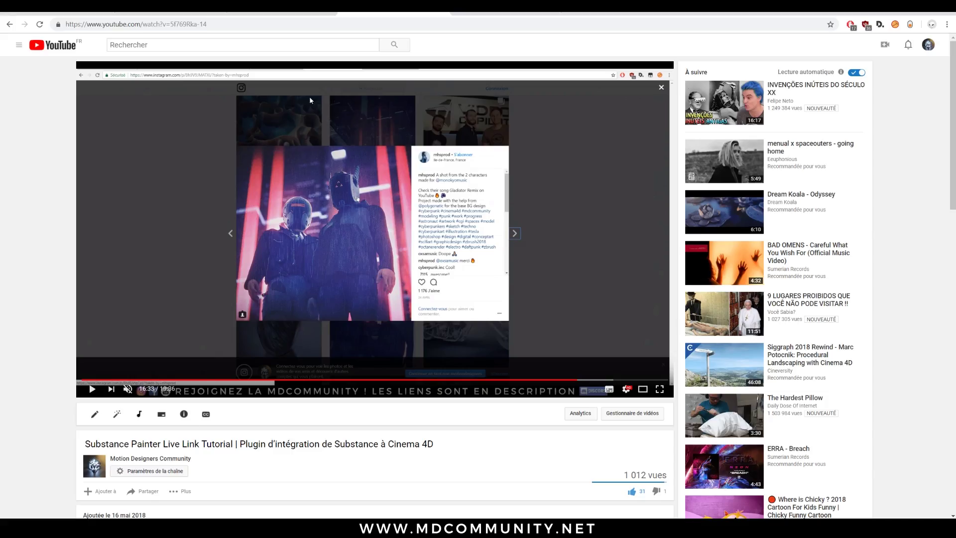
# Switch to the browser's Tuto.com instructor page, open the "Formation complète Cinema 4D : théorie et pratique" course, and read through its contents.
pyautogui.click(497, 14)
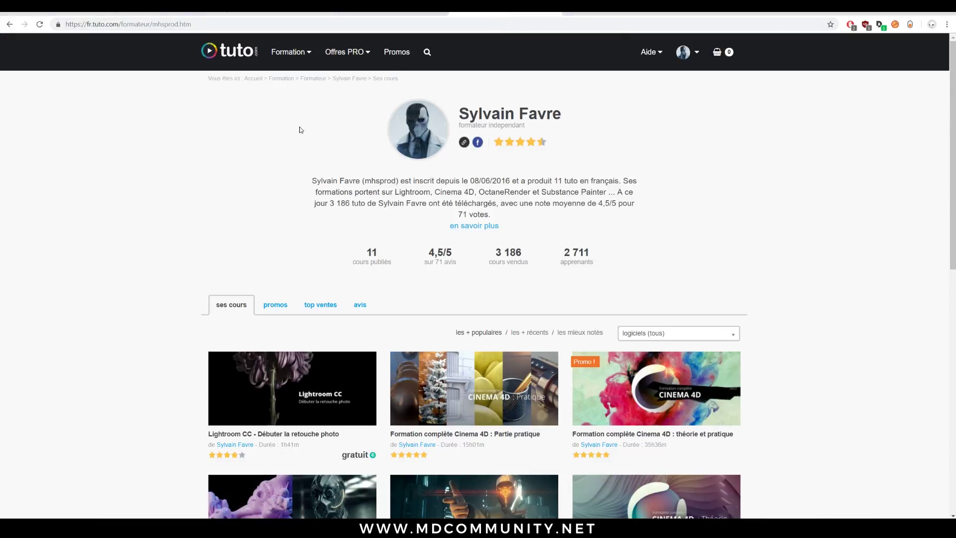
pyautogui.scroll(-3, 218, 117)
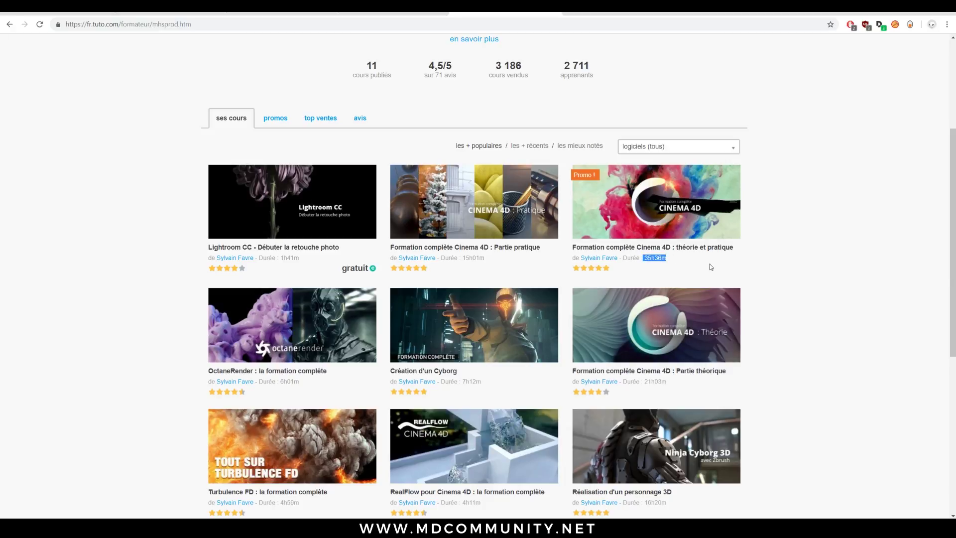
pyautogui.click(673, 248)
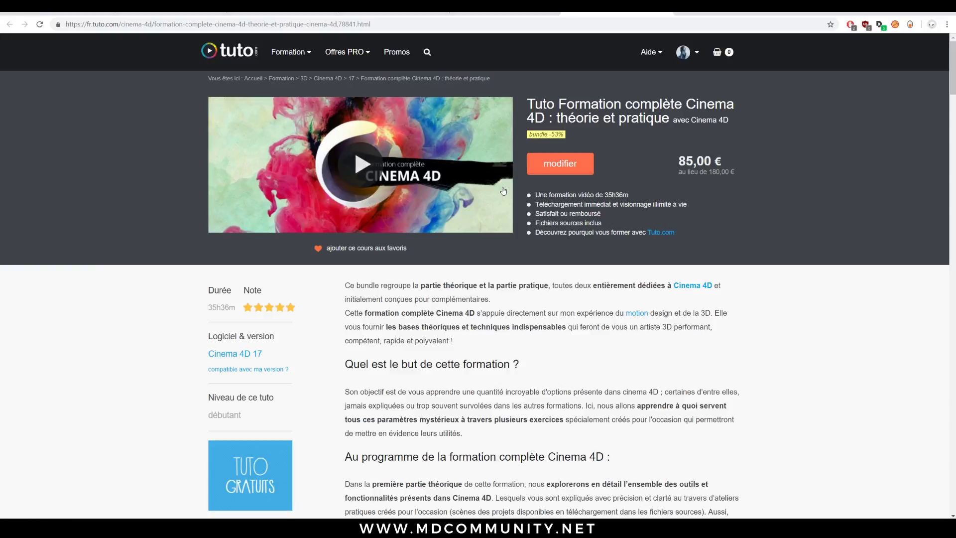
pyautogui.scroll(-10, 488, 210)
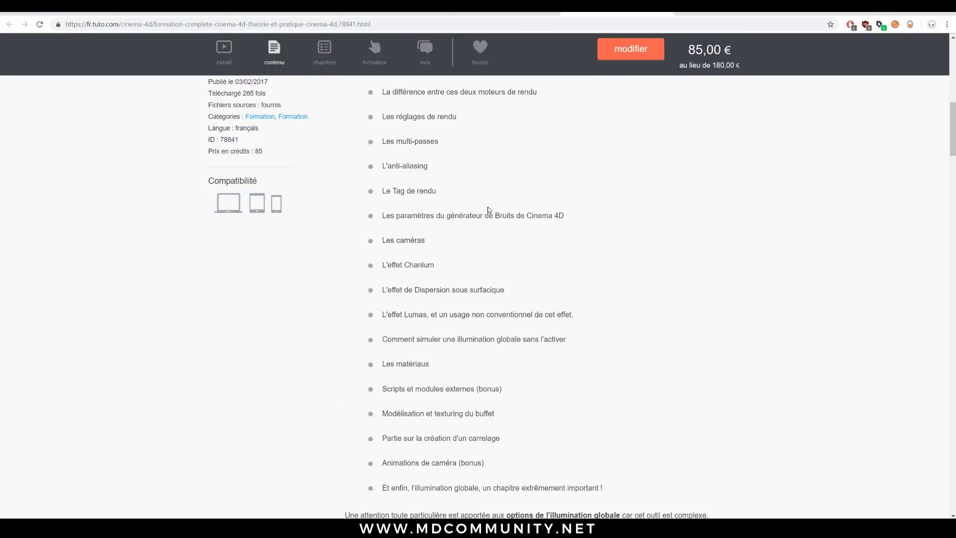
pyautogui.scroll(-18, 487, 210)
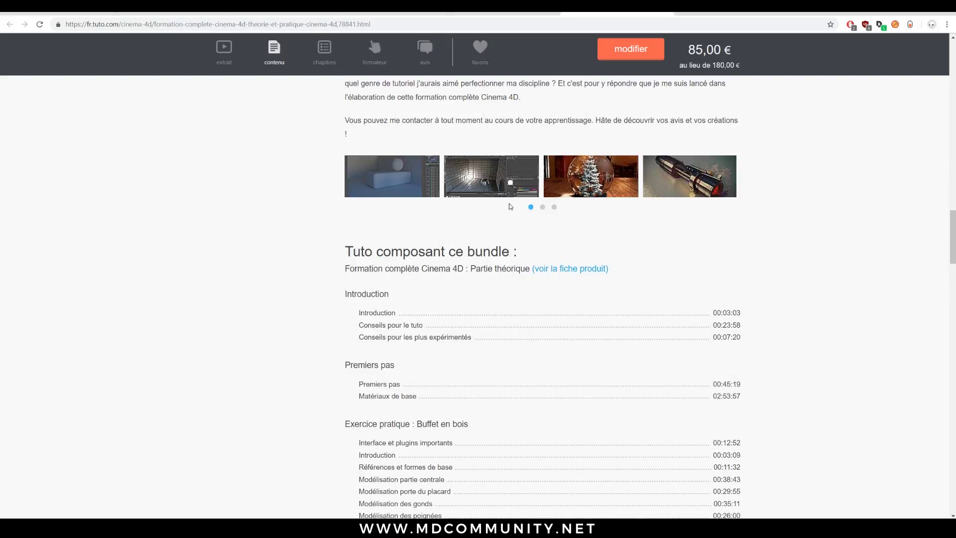
# View the snow globe, wooden buffet, and round wall shelf renders in the course's image gallery.
pyautogui.click(606, 188)
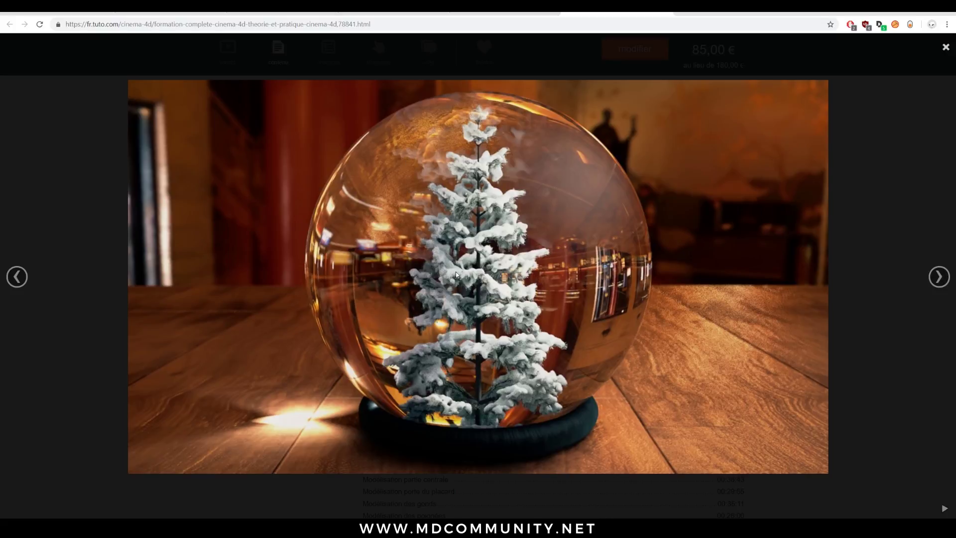
pyautogui.click(944, 49)
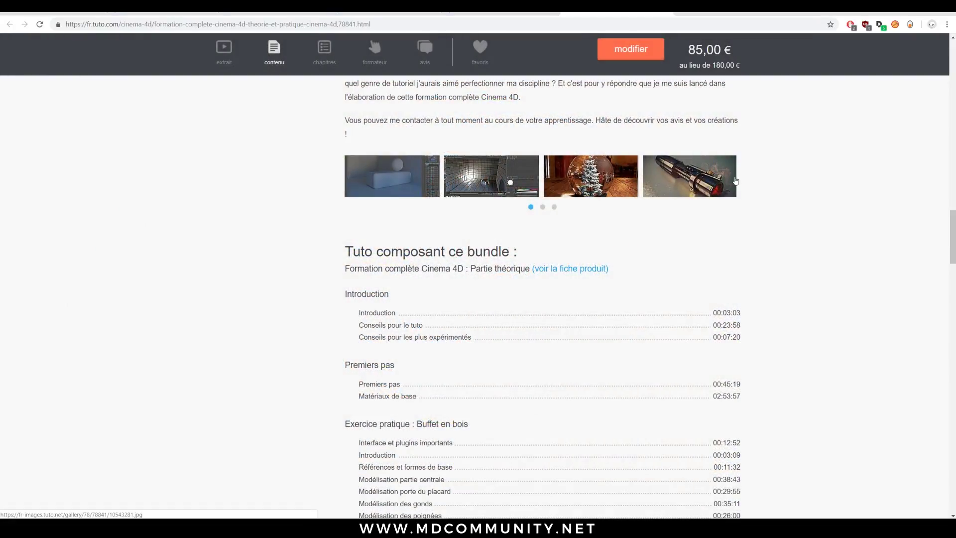
pyautogui.click(543, 207)
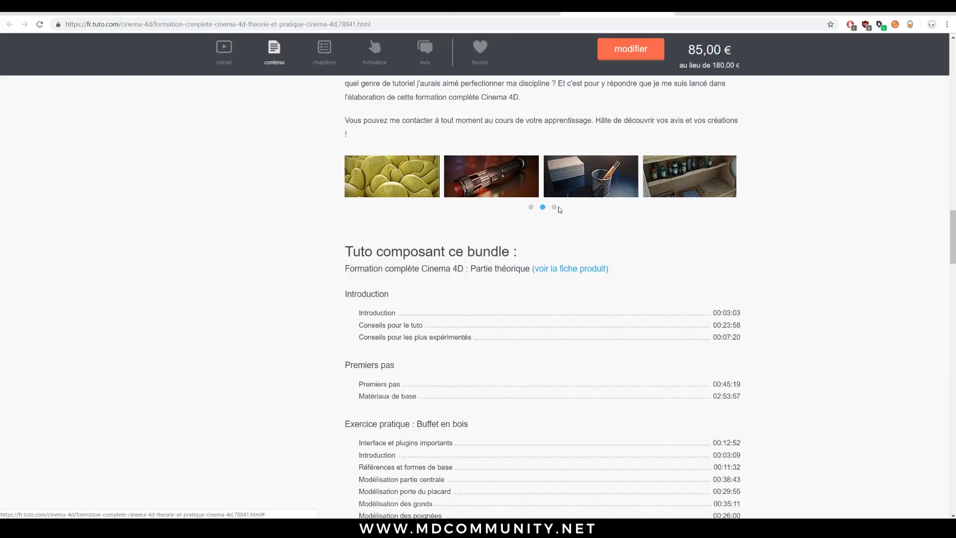
pyautogui.click(663, 188)
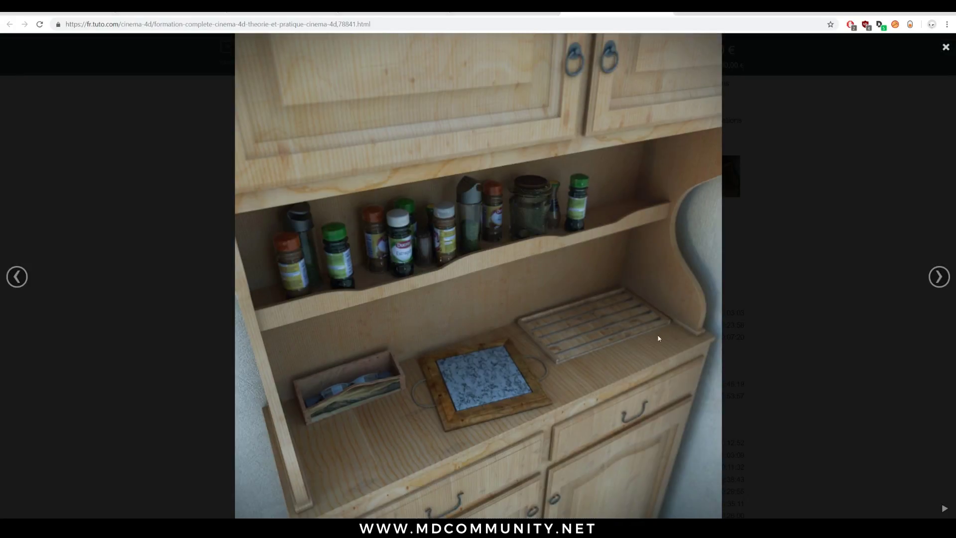
pyautogui.click(939, 277)
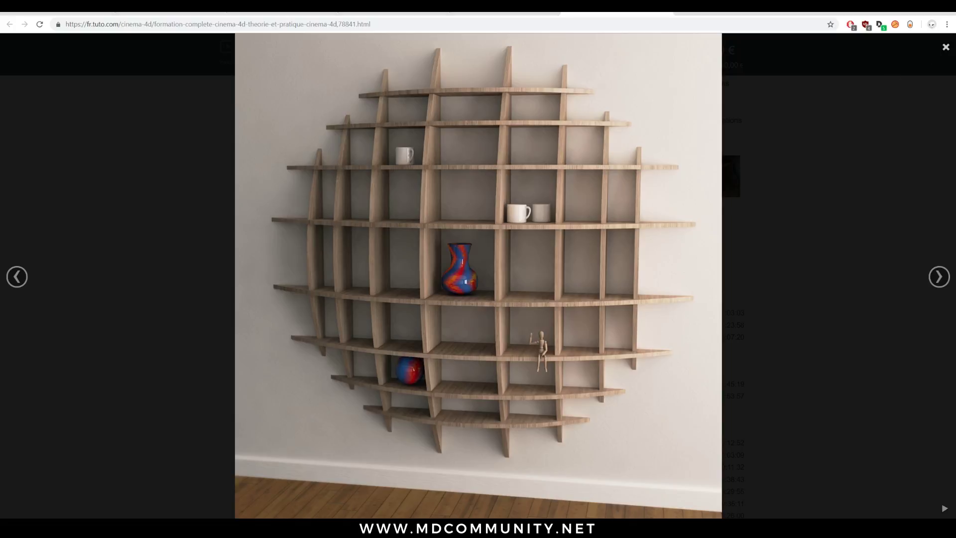
pyautogui.click(946, 48)
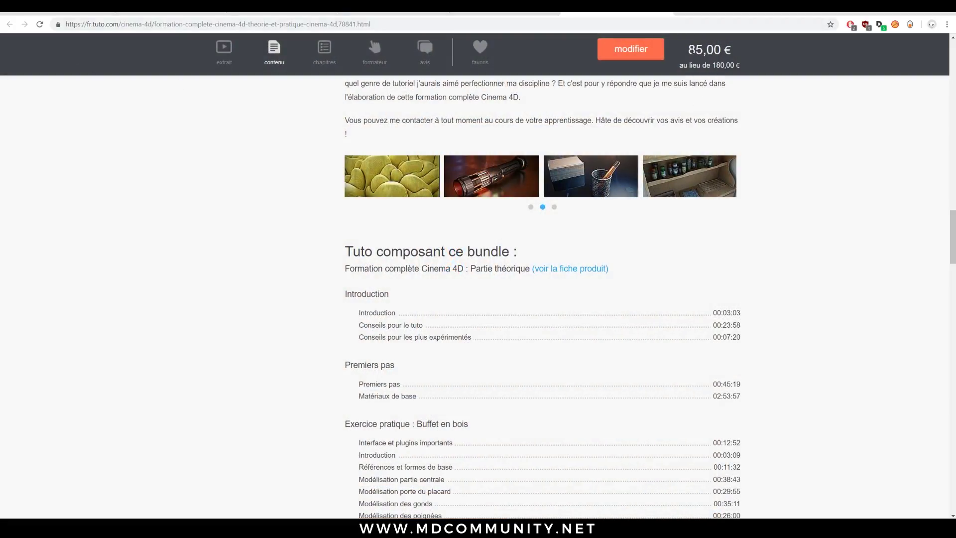
pyautogui.scroll(15, 761, 115)
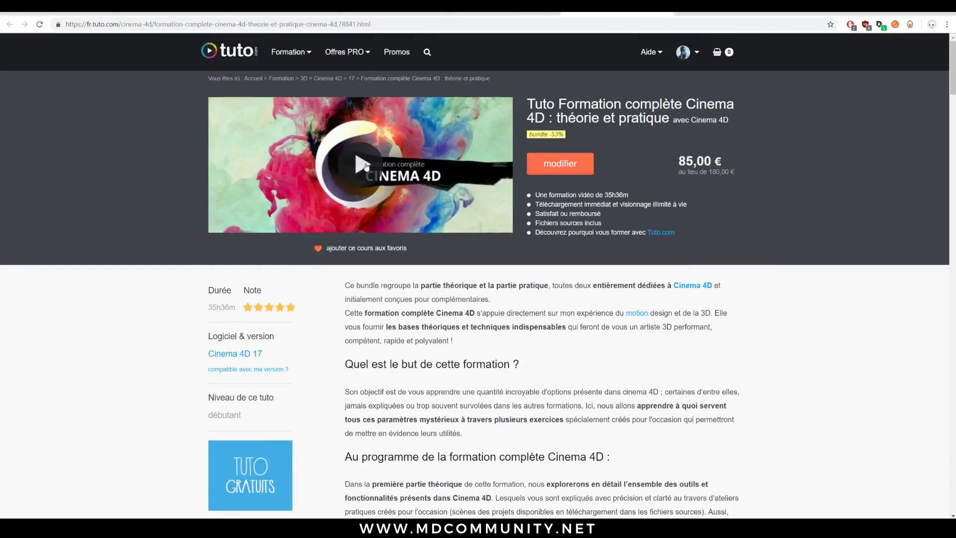
pyautogui.click(346, 24)
pyautogui.write('www.mdcommunity.net')
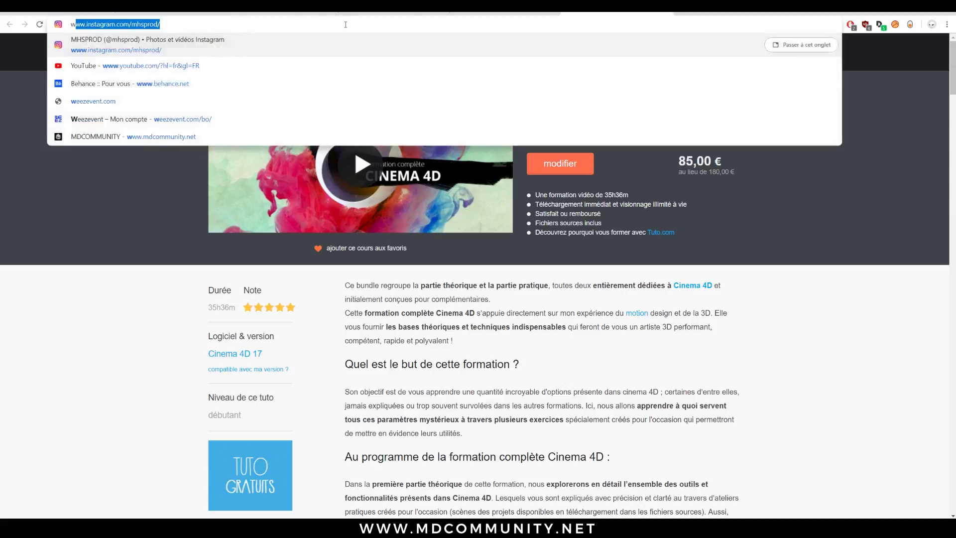
pyautogui.press('Return')
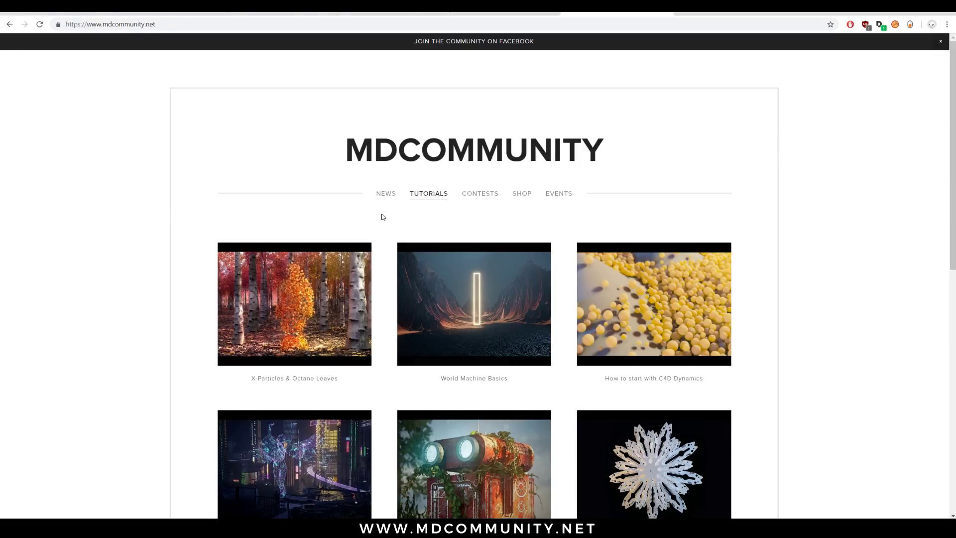
# Browse the tutorials list and view the Advanced C4D Octane Shaders and X-Particles & Octane Leaves tutorials.
pyautogui.scroll(-6, 597, 224)
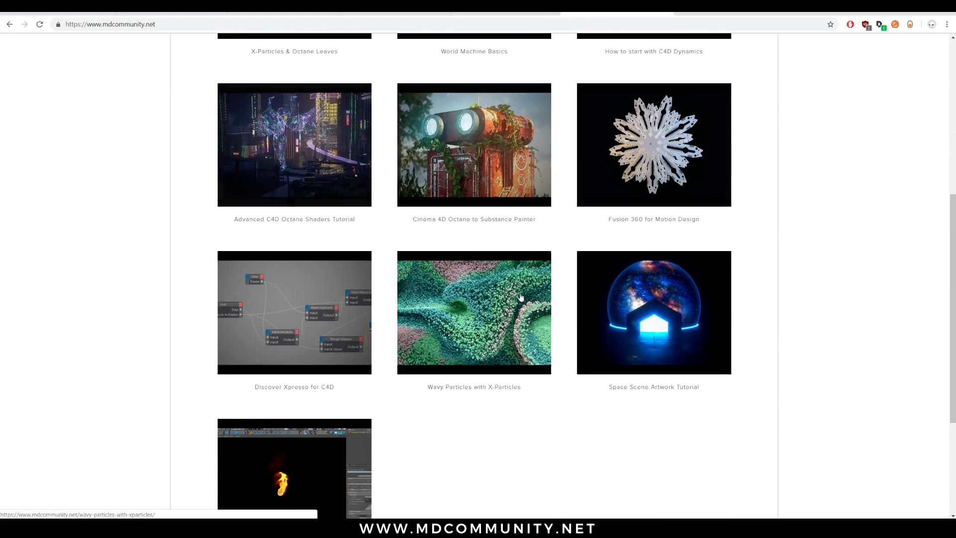
pyautogui.click(322, 152)
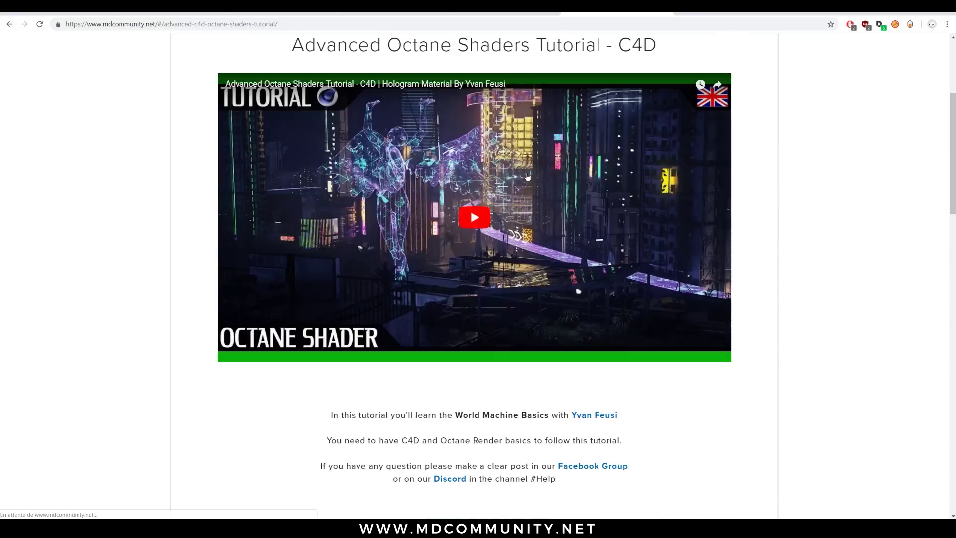
pyautogui.scroll(-8, 507, 204)
pyautogui.scroll(-14, 515, 334)
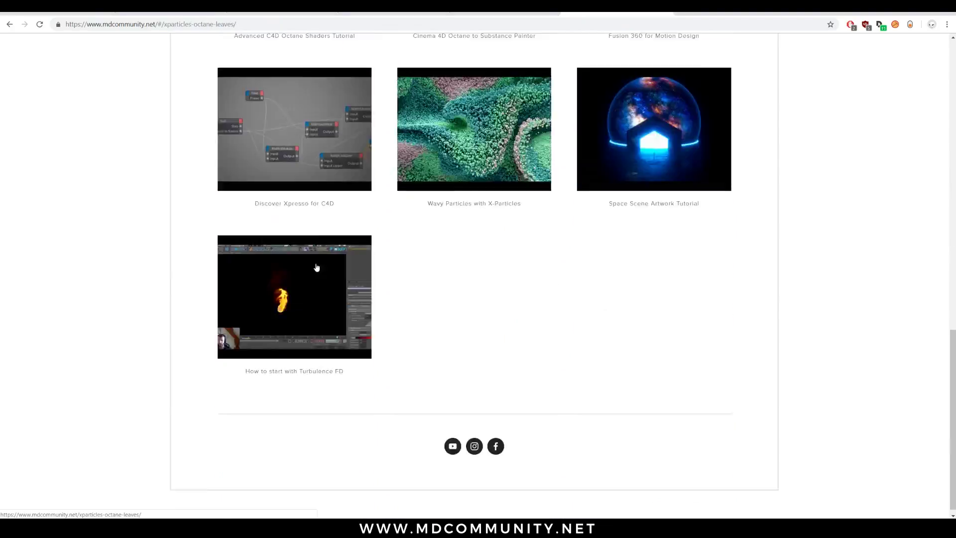
pyautogui.click(293, 294)
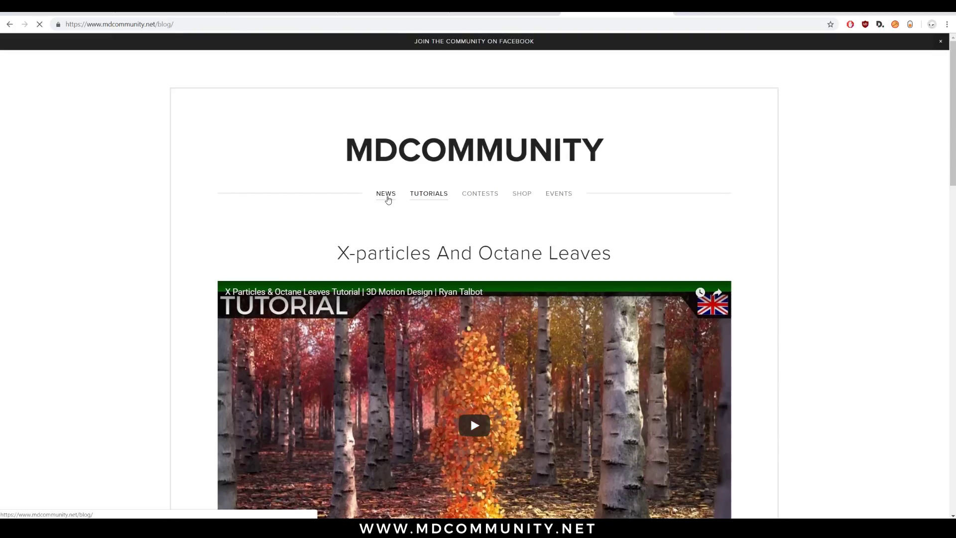
# Open the site's News section and look through its contest and tutorial posts, returning to the start of the page.
pyautogui.click(388, 199)
pyautogui.scroll(-2, 620, 254)
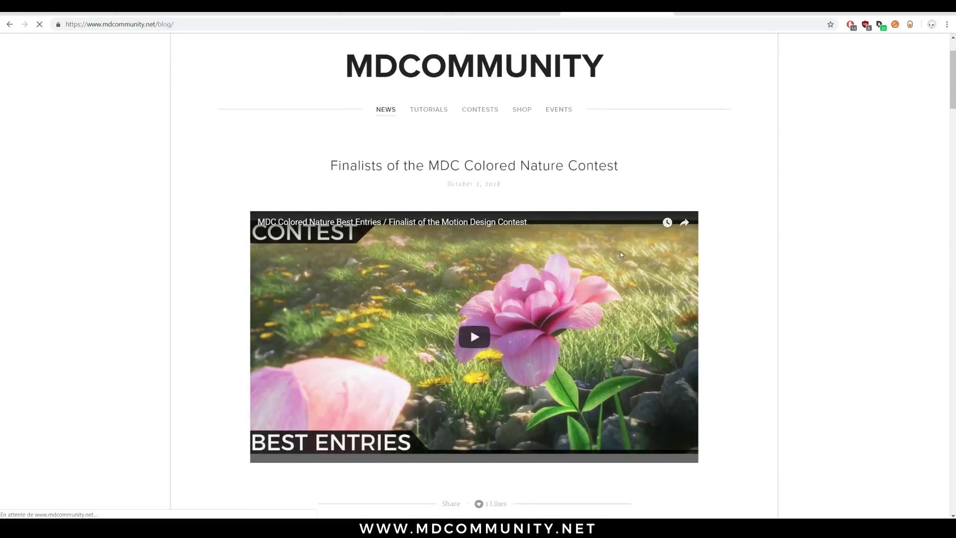
pyautogui.scroll(-20, 617, 252)
pyautogui.scroll(8, 563, 333)
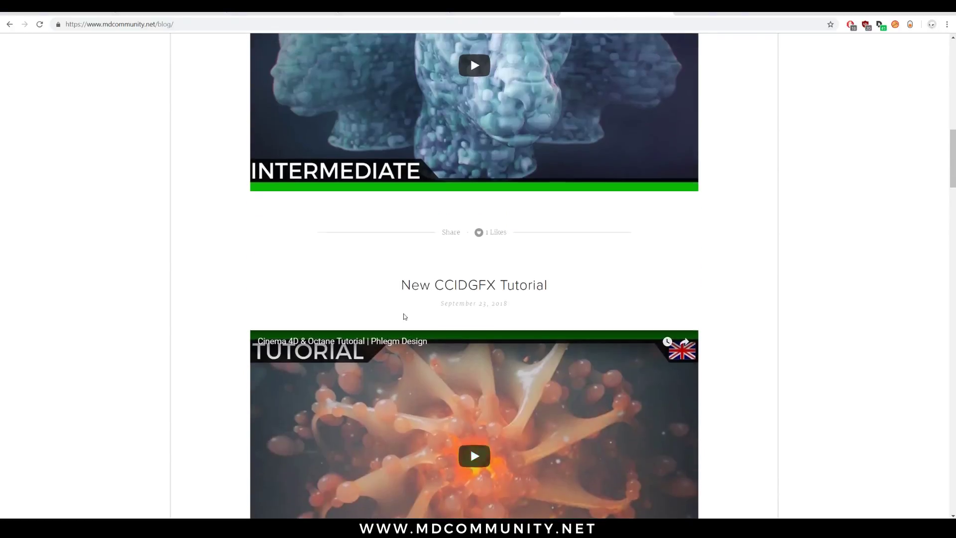
pyautogui.scroll(15, 404, 316)
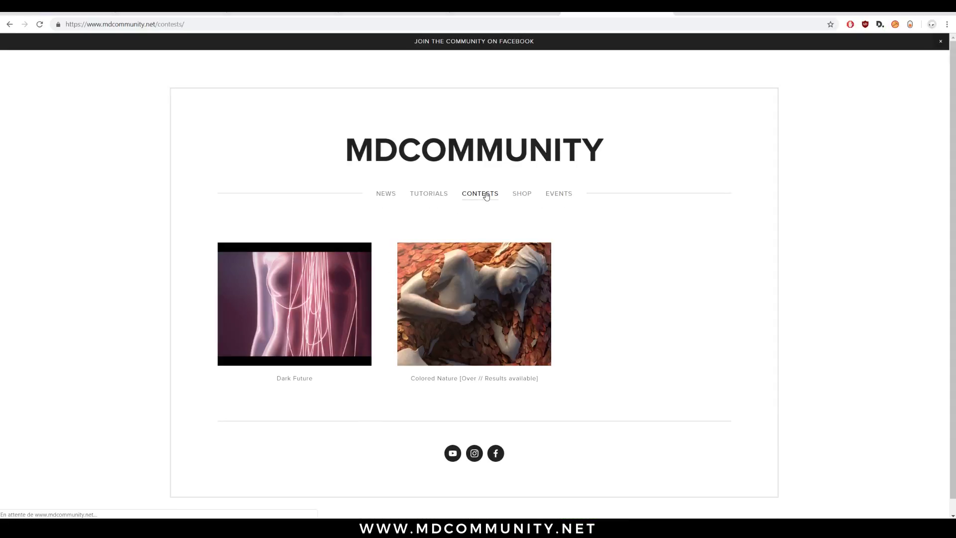
# Open the Dark Future contest in the Contests section and read through its rules, theme, and prizes.
pyautogui.click(311, 294)
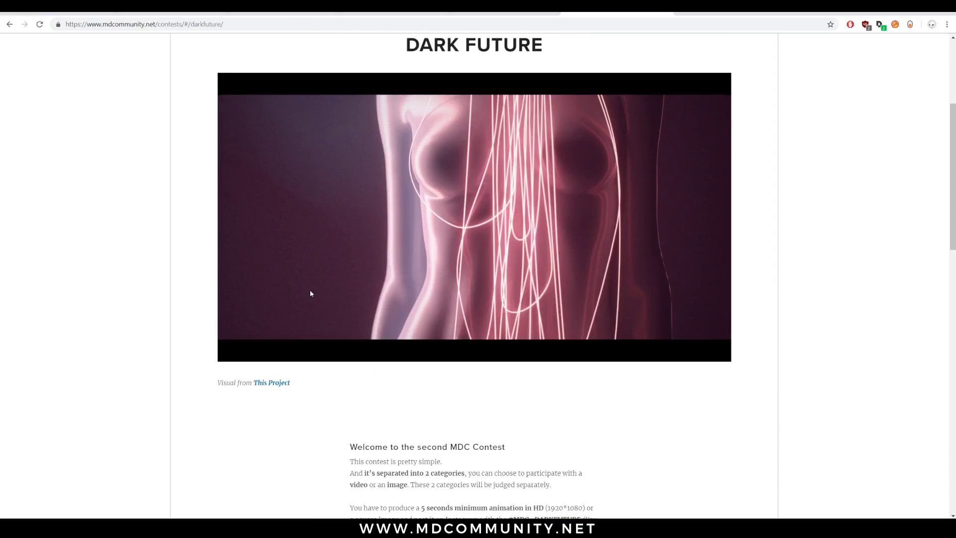
pyautogui.scroll(-5, 378, 284)
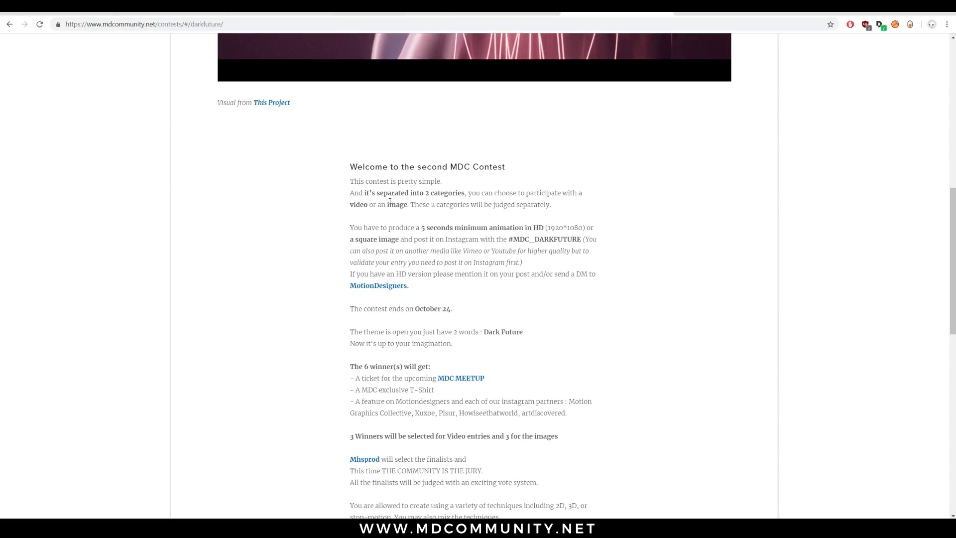
pyautogui.scroll(8, 398, 221)
pyautogui.scroll(-9, 401, 207)
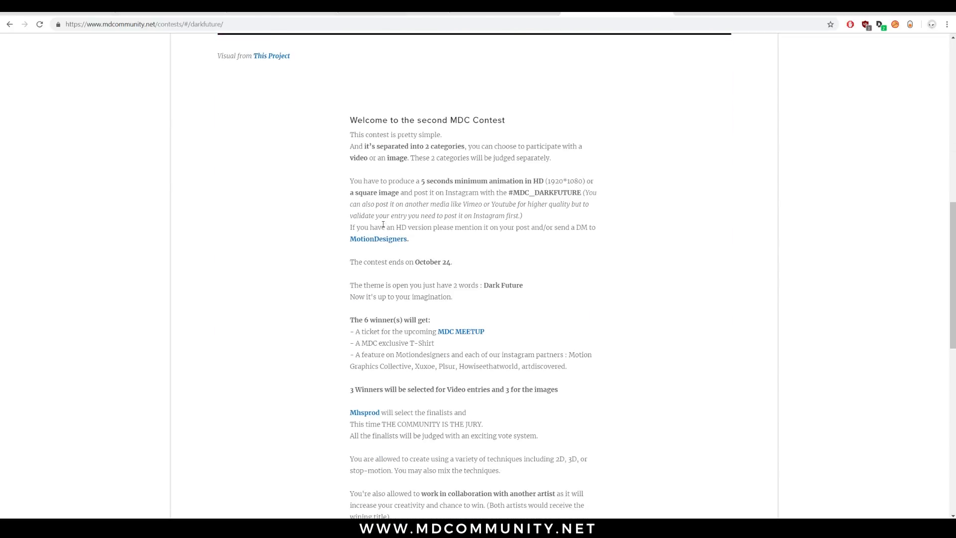
pyautogui.moveTo(348, 116); pyautogui.dragTo(459, 294)
pyautogui.scroll(-5, 640, 324)
pyautogui.scroll(7, 458, 294)
pyautogui.click(301, 300)
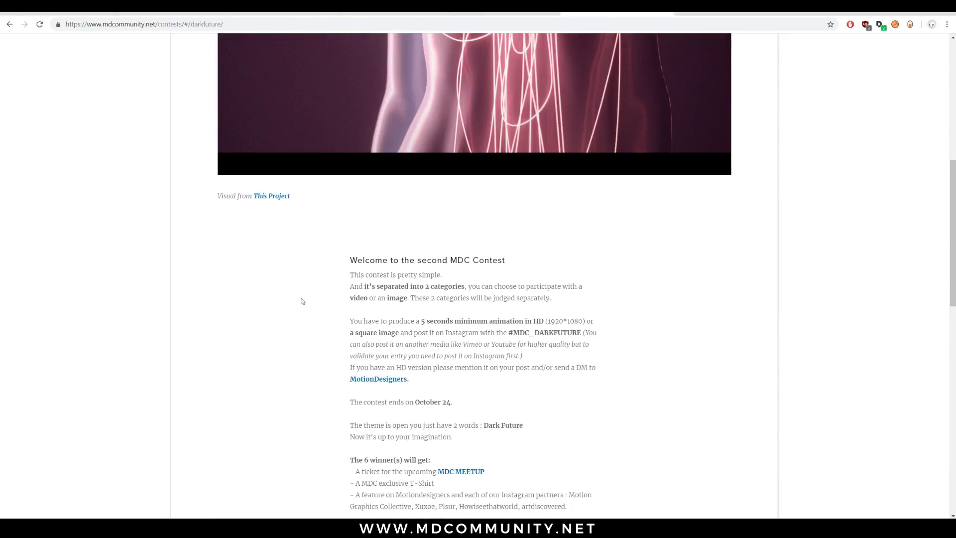
pyautogui.scroll(7, 318, 291)
# Return to the contests list, open the Colored Nature contest, and play its Best Entries video.
pyautogui.click(486, 197)
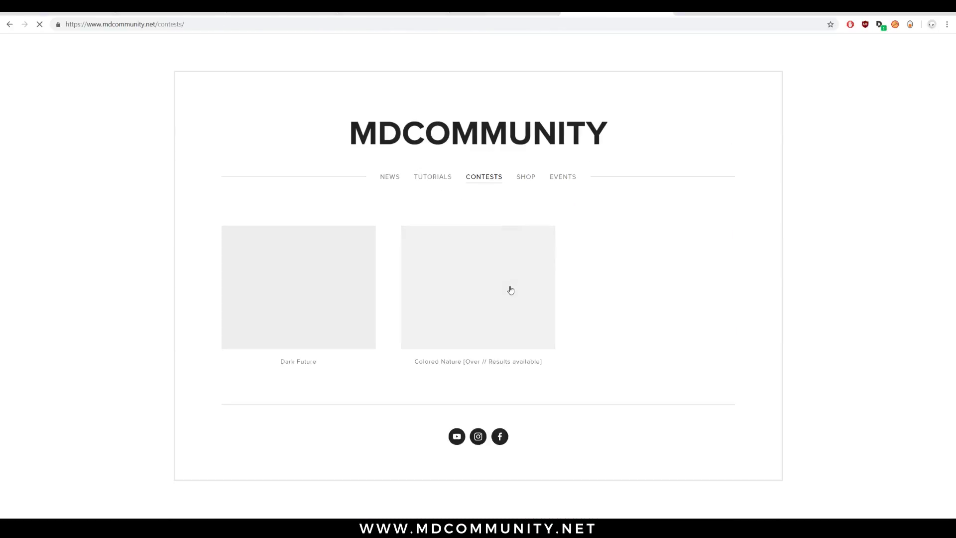
pyautogui.click(497, 290)
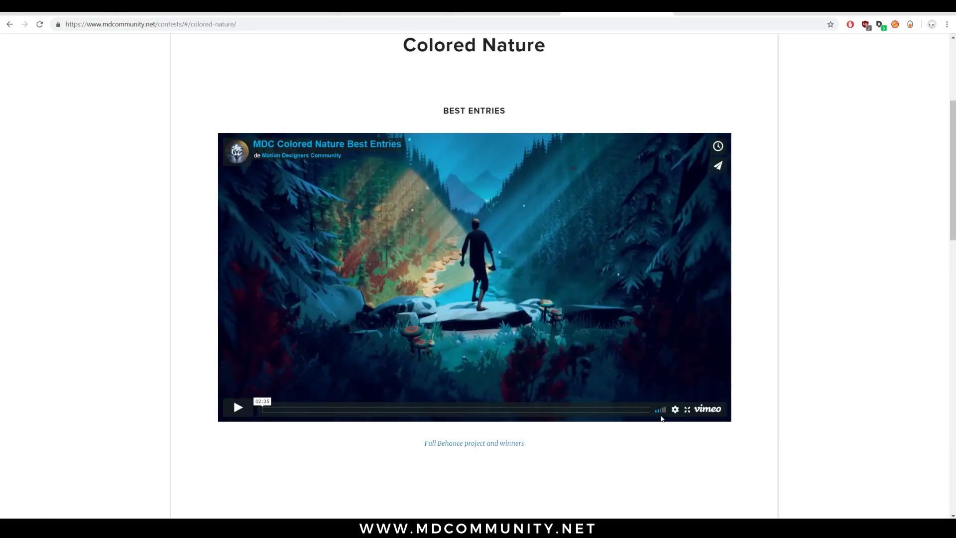
pyautogui.click(238, 407)
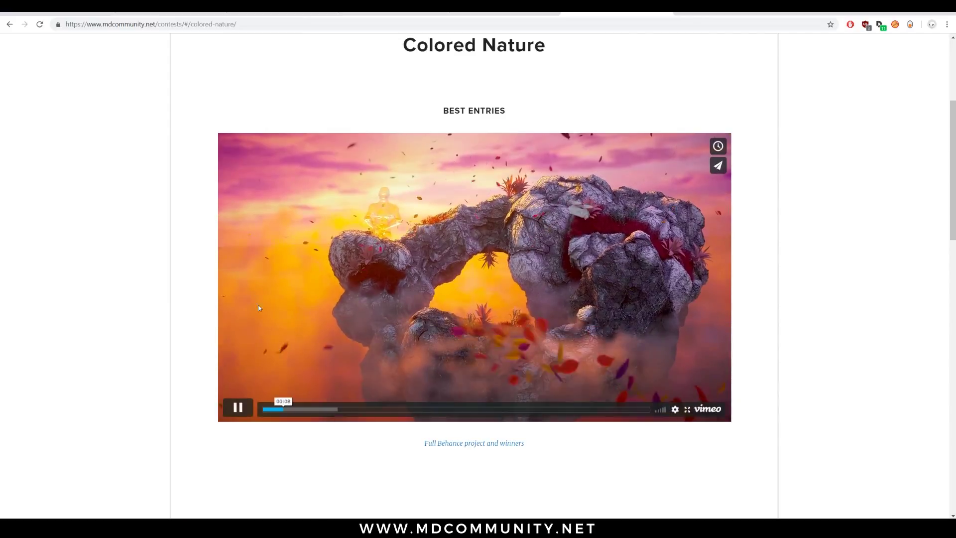
# Skip ahead through the Colored Nature Best Entries video and pause it at 01:38 on the autumn forest scene.
pyautogui.click(371, 409)
pyautogui.click(399, 409)
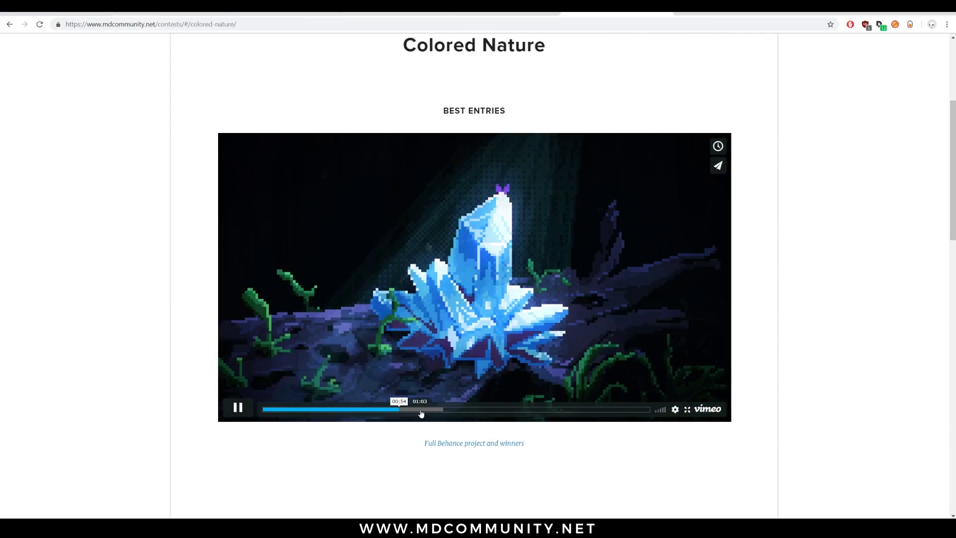
pyautogui.click(443, 409)
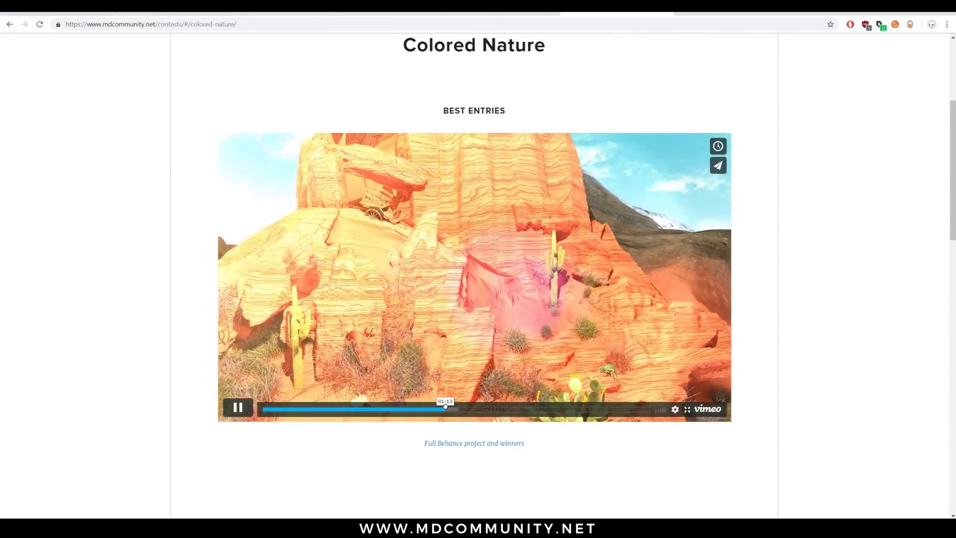
pyautogui.click(457, 409)
pyautogui.click(470, 408)
pyautogui.press('space')
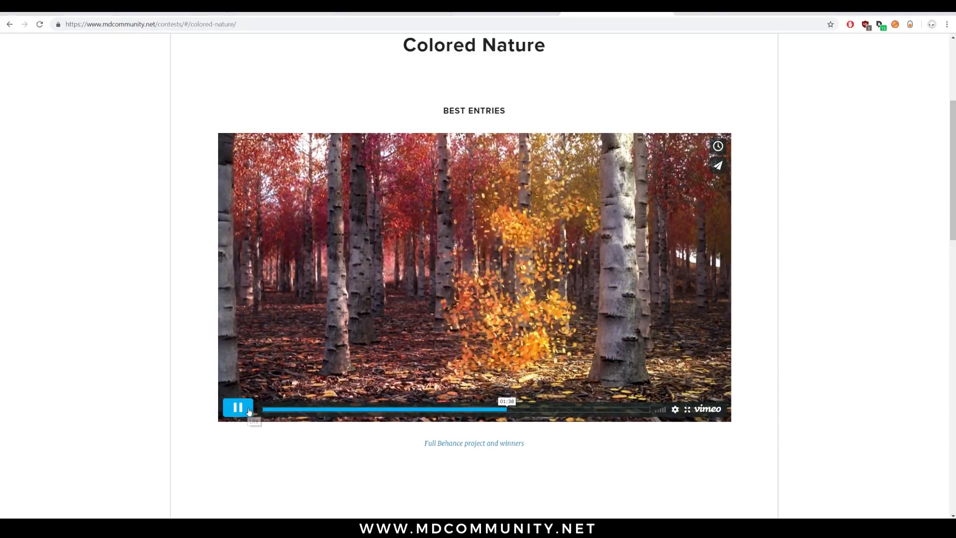
pyautogui.click(236, 407)
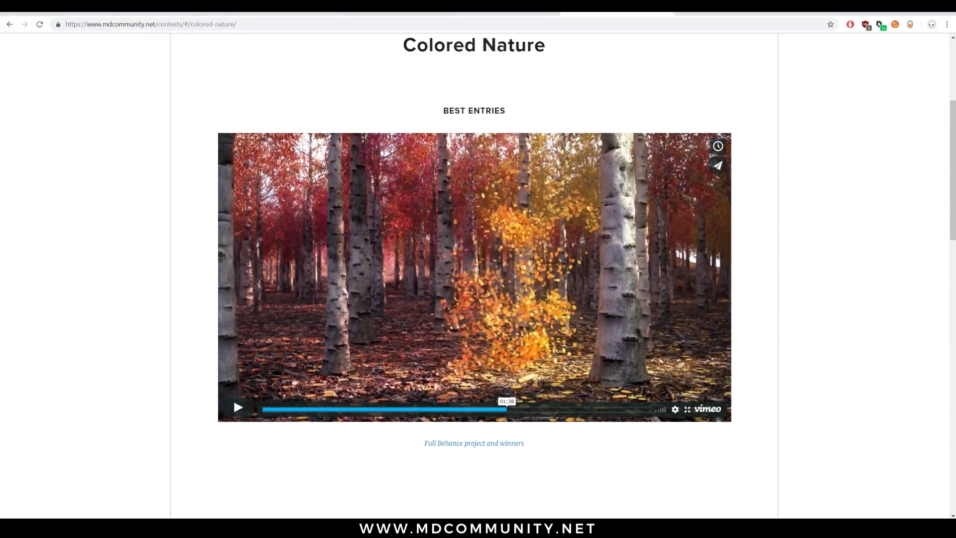
# Open the site's Shop section and look through The French Monkey Bundles.
pyautogui.scroll(5, 448, 174)
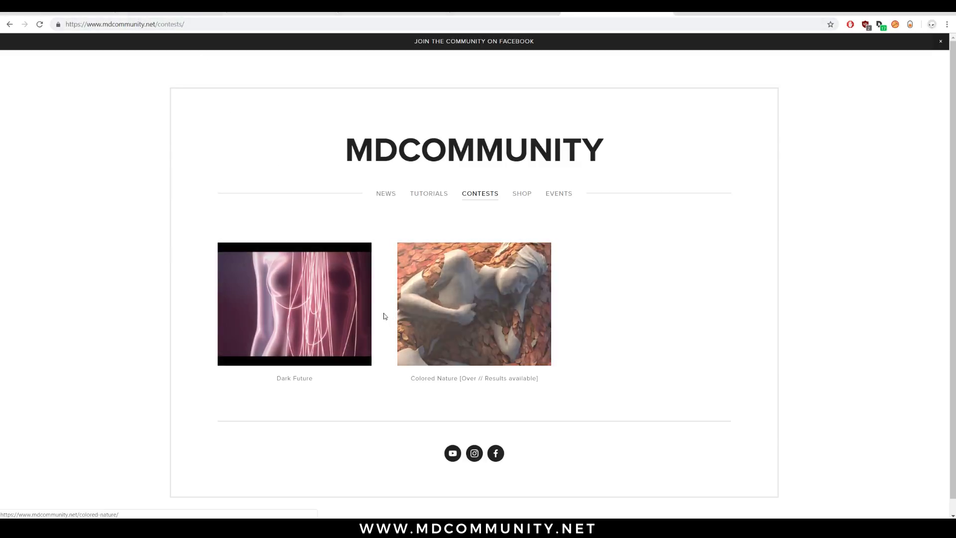
pyautogui.click(518, 196)
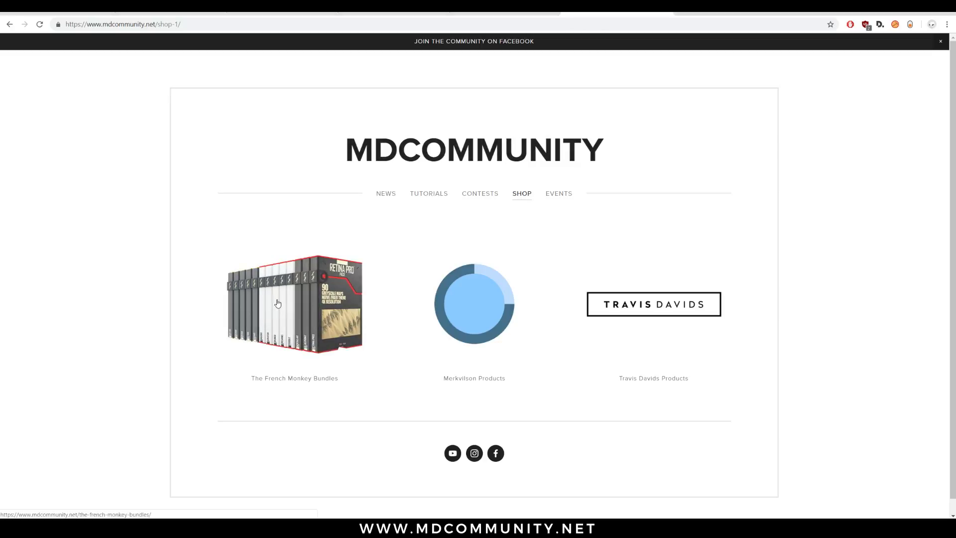
pyautogui.click(275, 302)
pyautogui.scroll(-20, 369, 117)
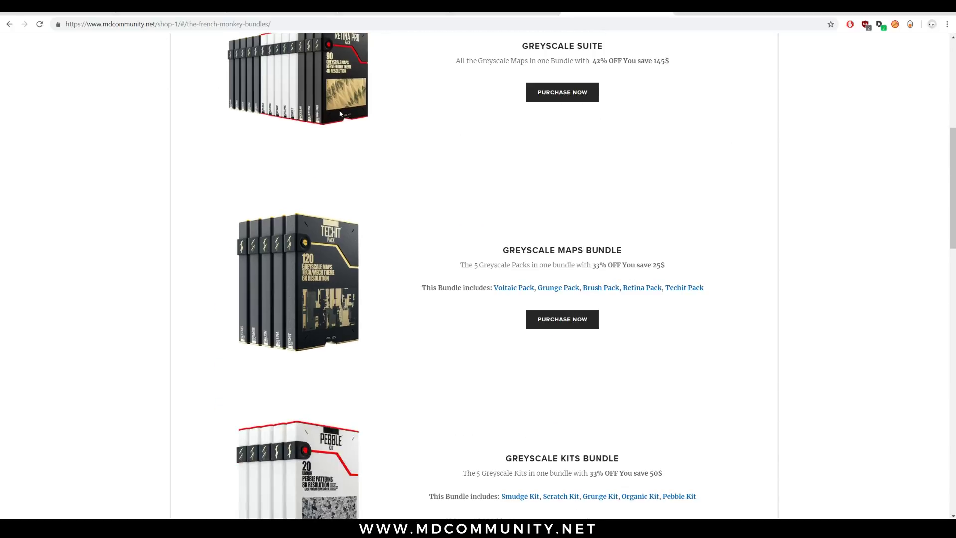
# View the Merkvilson Products page, then open and examine the Trypogen product's Gumroad purchase page.
pyautogui.click(468, 281)
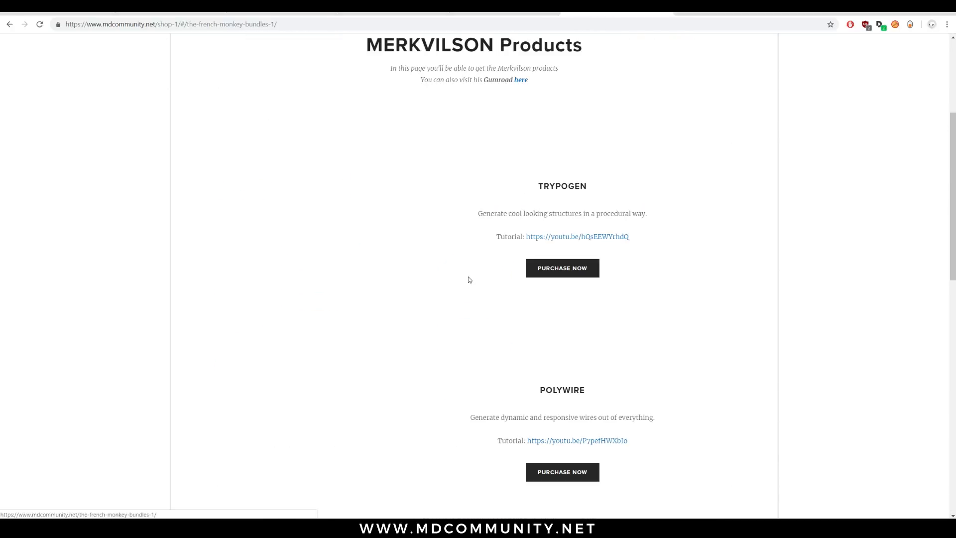
pyautogui.scroll(-10, 476, 279)
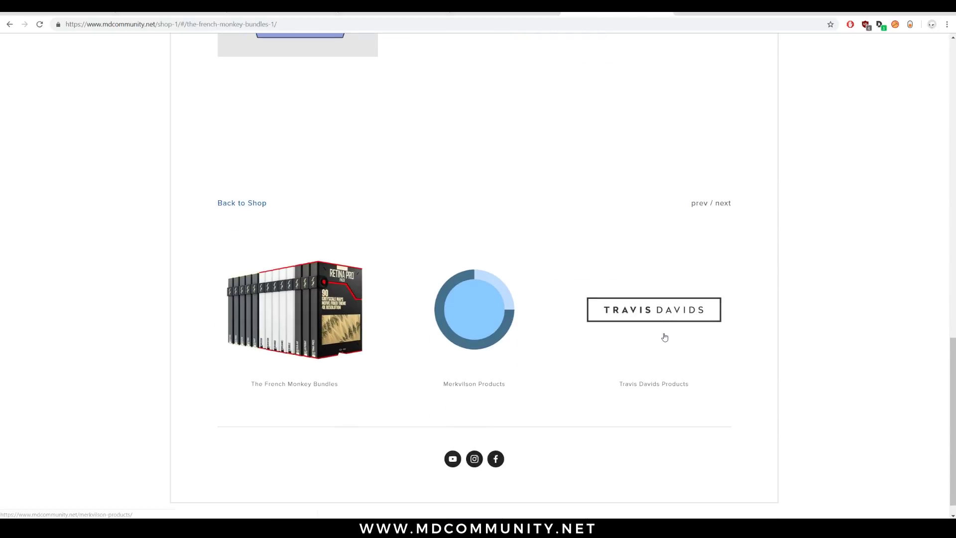
pyautogui.scroll(15, 663, 333)
pyautogui.click(582, 319)
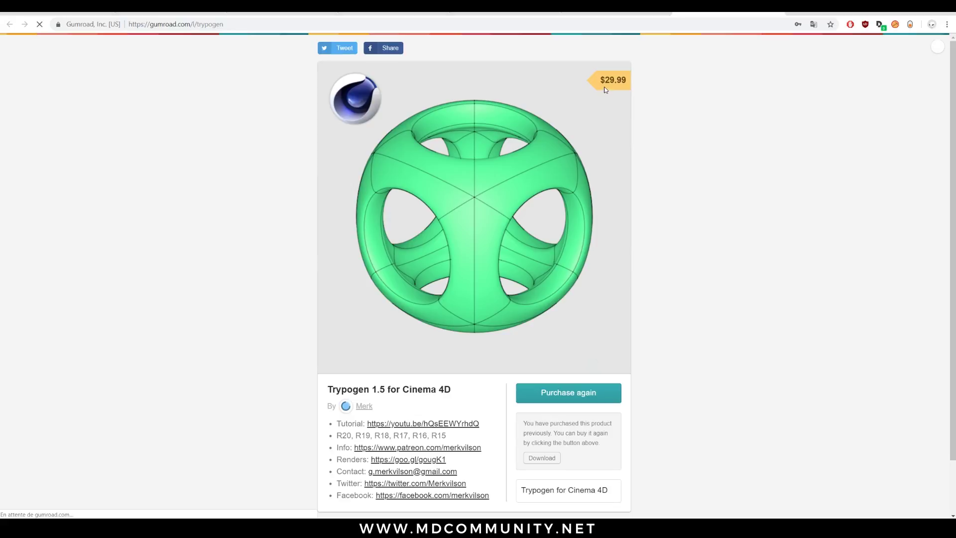
pyautogui.scroll(-2, 473, 198)
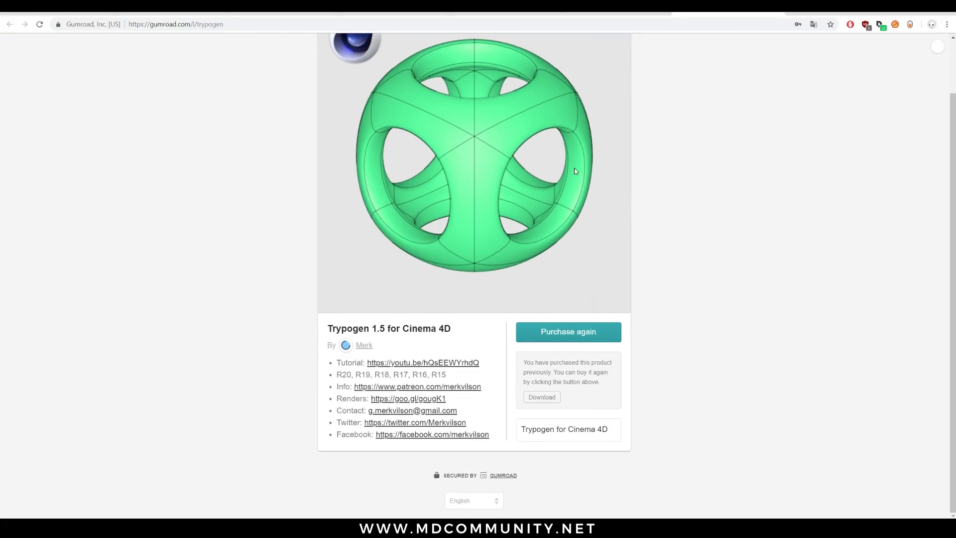
pyautogui.scroll(1, 571, 279)
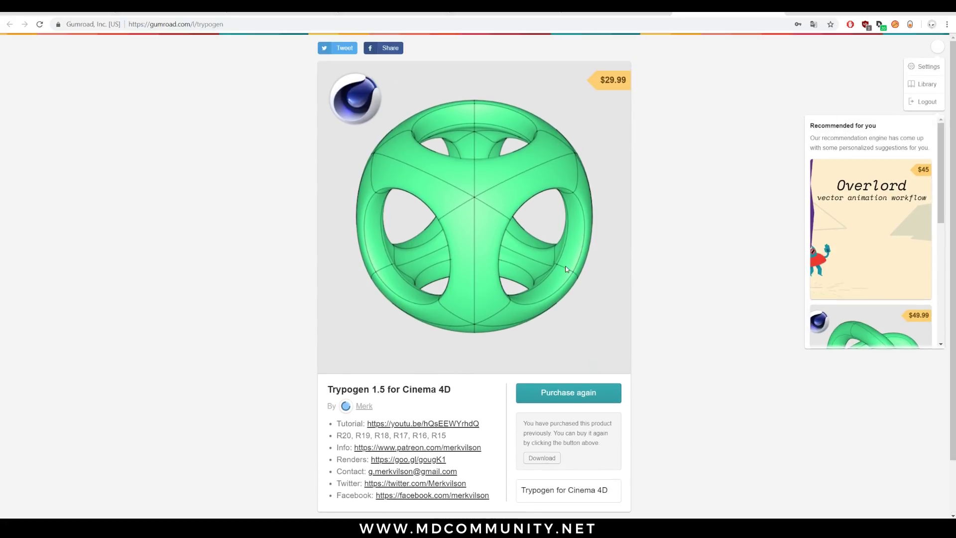